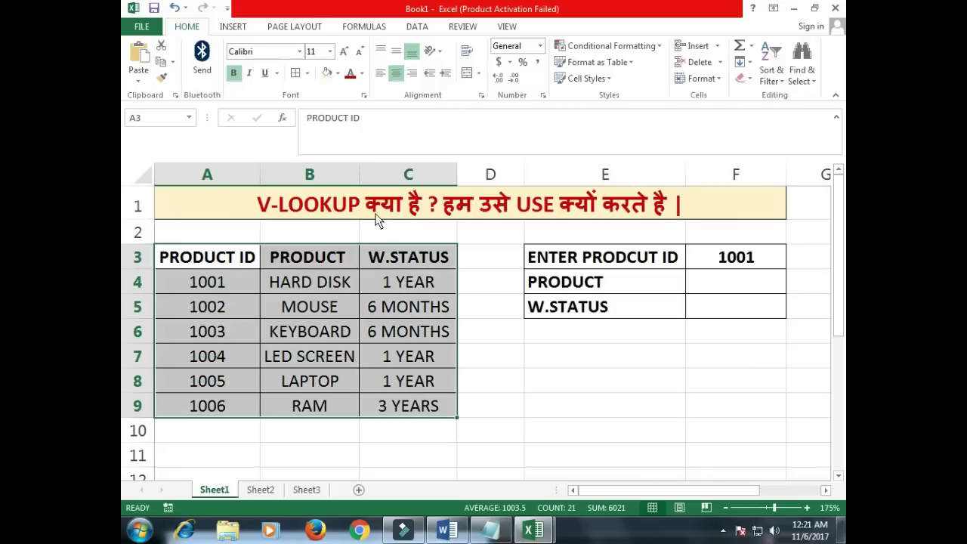
Examine the sheet title, the PRODUCT ID column and the first records of the product table
click(374, 207)
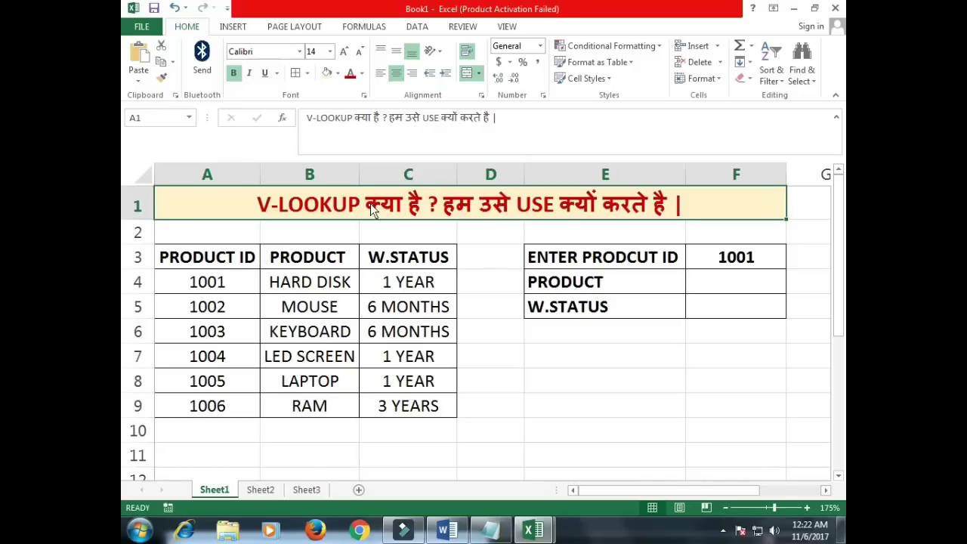
drag(215, 261, 221, 432)
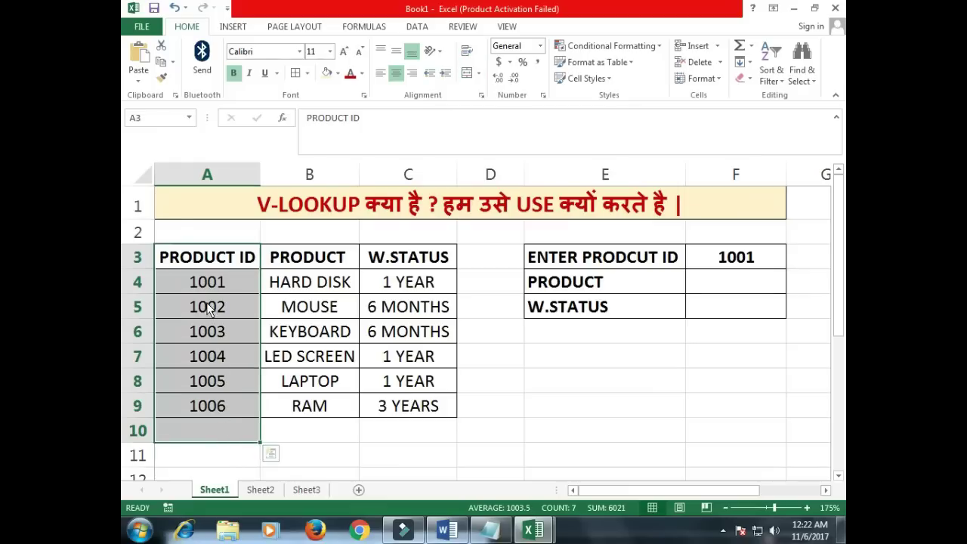
drag(212, 261, 212, 420)
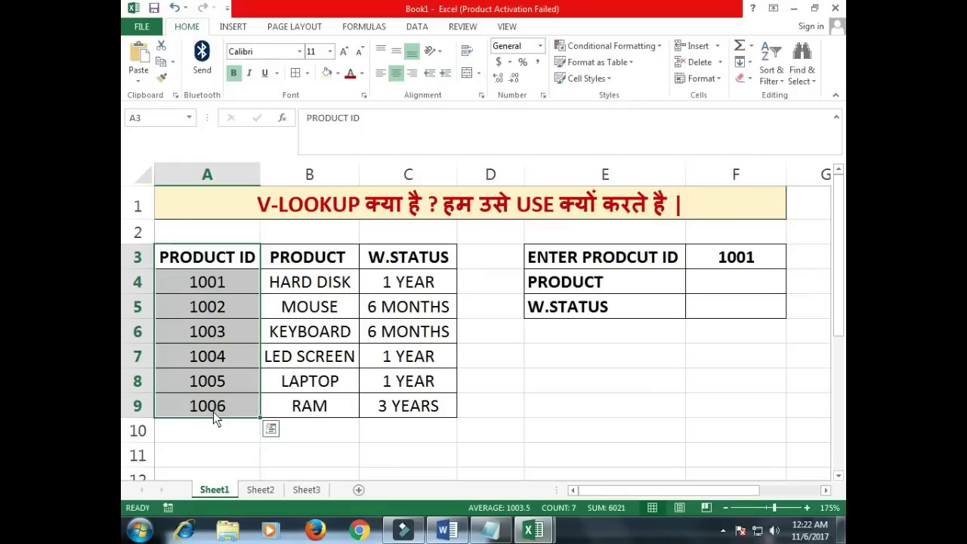
click(220, 282)
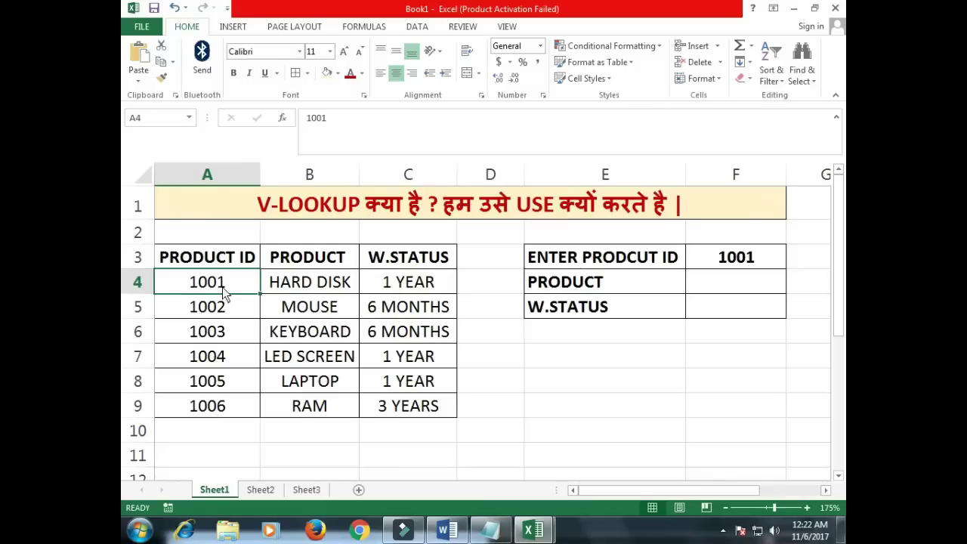
click(139, 284)
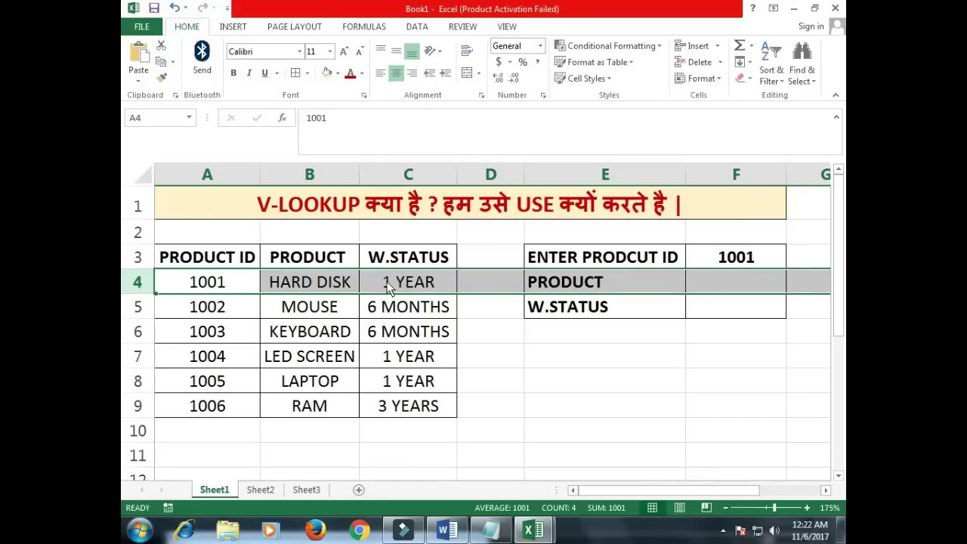
click(337, 284)
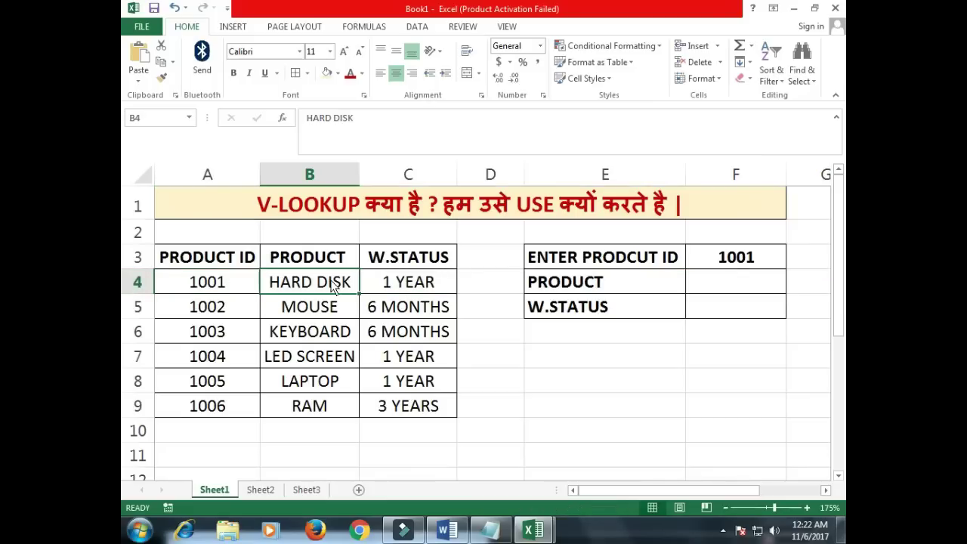
click(219, 289)
click(222, 308)
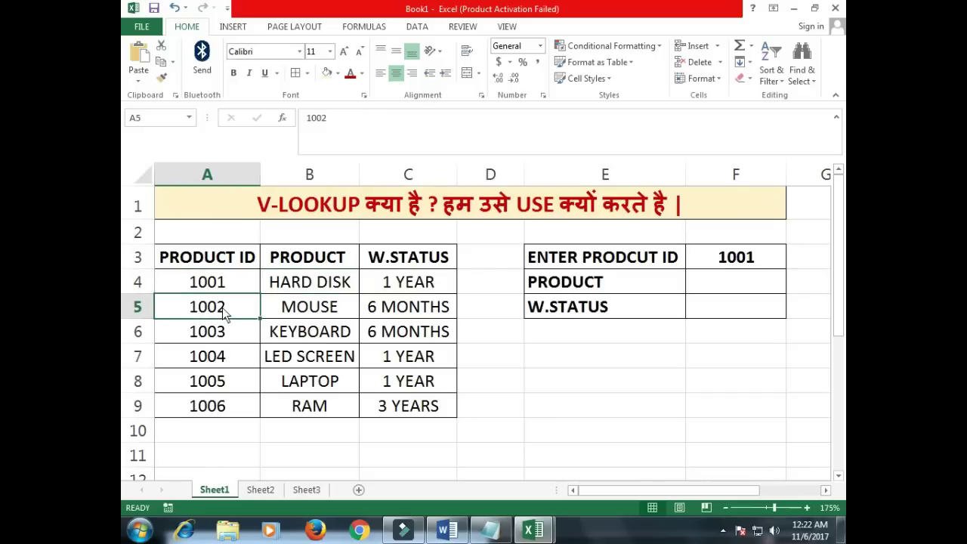
Correct the misspelled label in cell E3 to ENTER PRODUCT ID
click(685, 259)
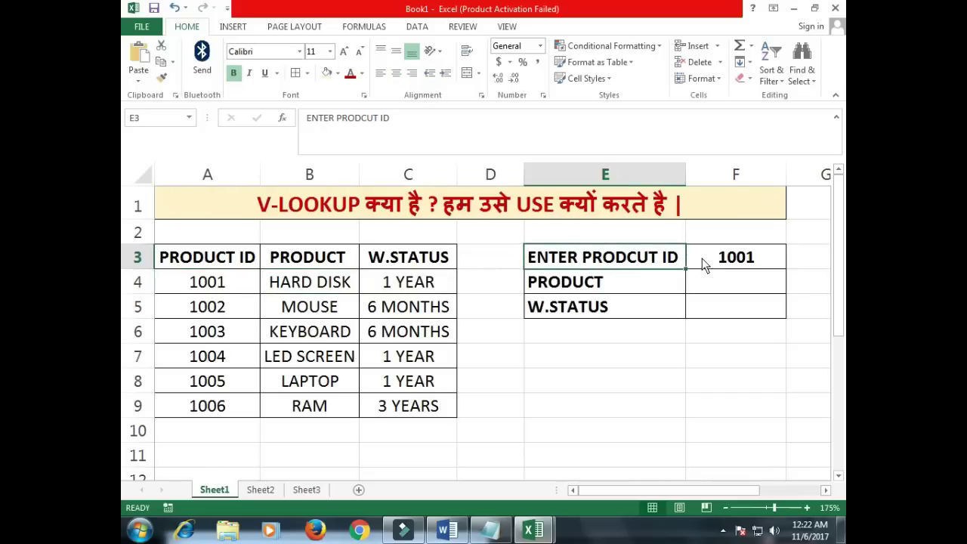
click(695, 263)
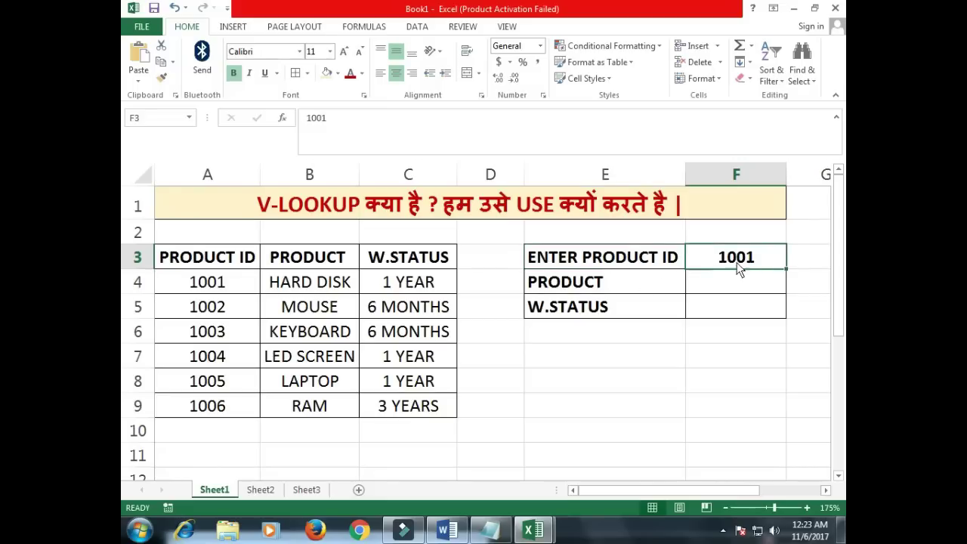
Compare the product and W.STATUS entries for ID 1001 in row 4 with the empty result cells F4:F5
click(147, 283)
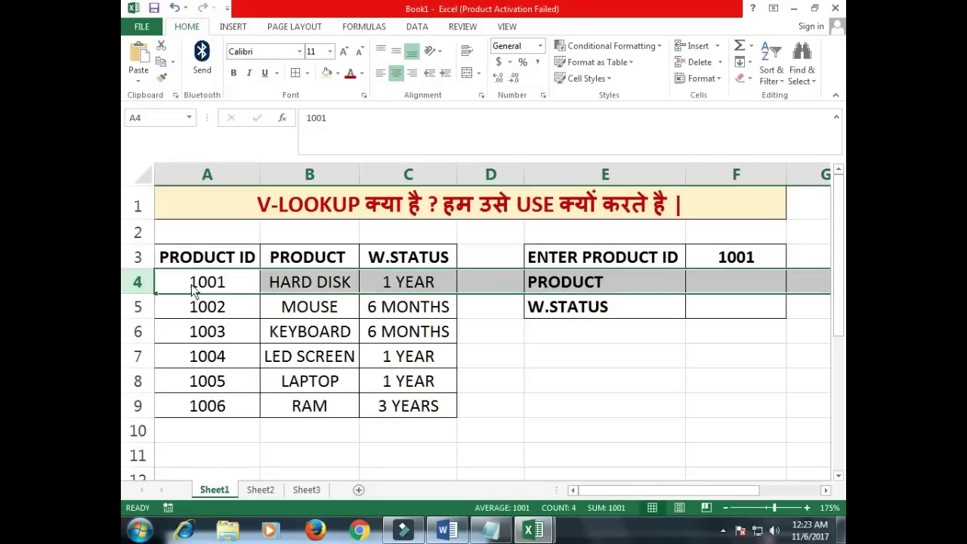
click(298, 285)
click(362, 289)
click(325, 286)
click(367, 286)
click(291, 285)
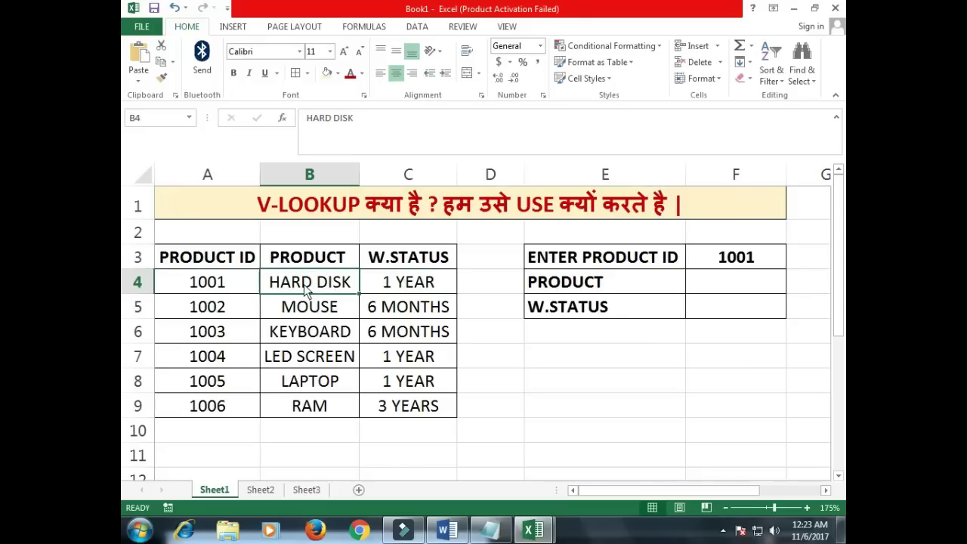
click(415, 282)
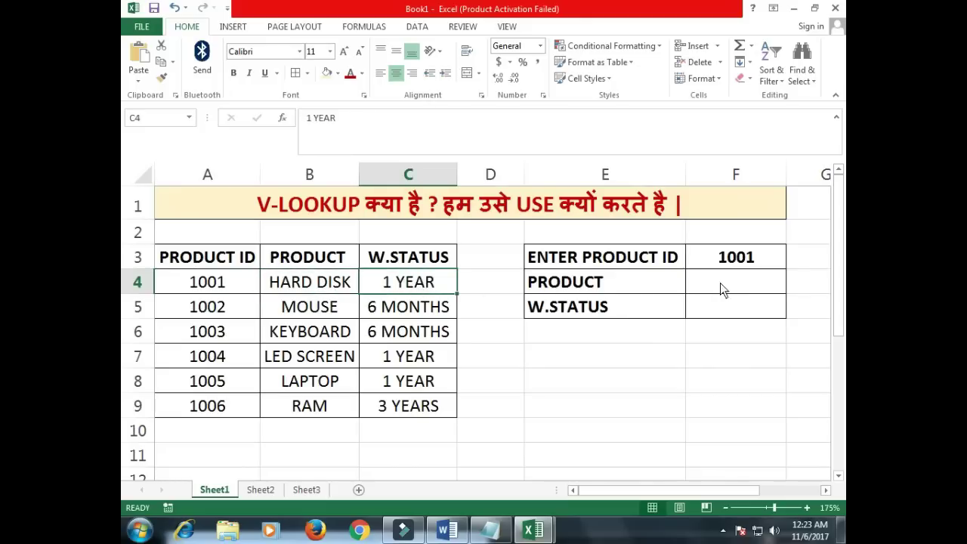
drag(721, 282, 722, 302)
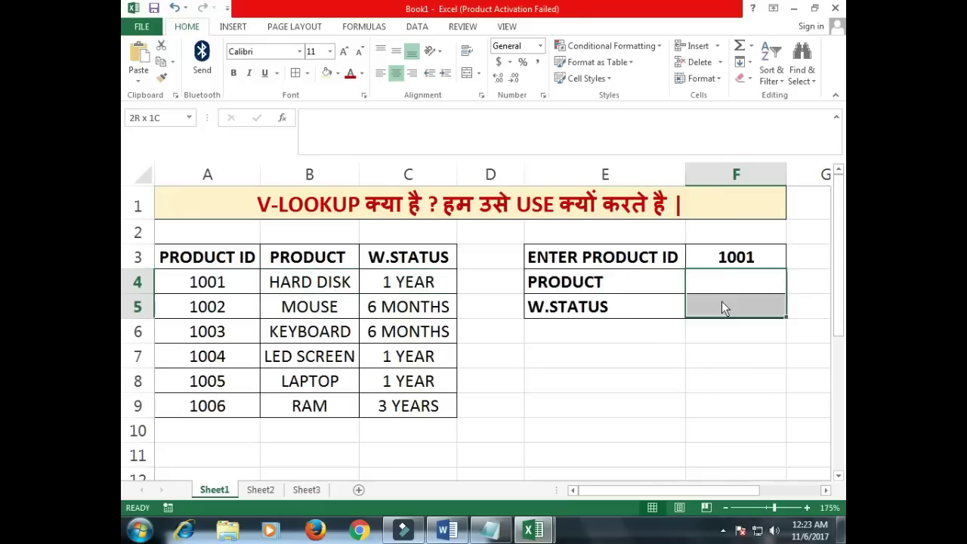
Trace product ID 1001 across row 4 to its entries in the PRODUCT and W.STATUS columns
click(204, 287)
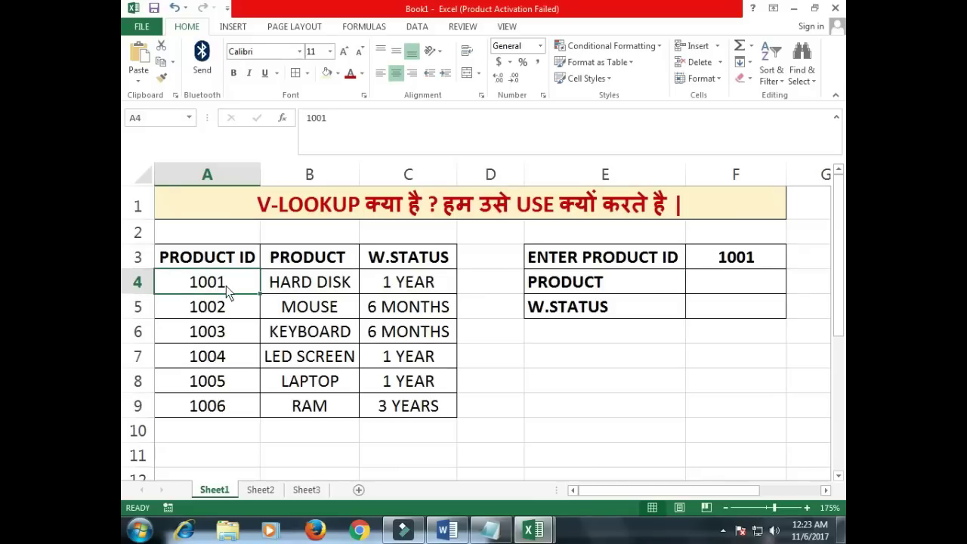
click(150, 281)
click(311, 176)
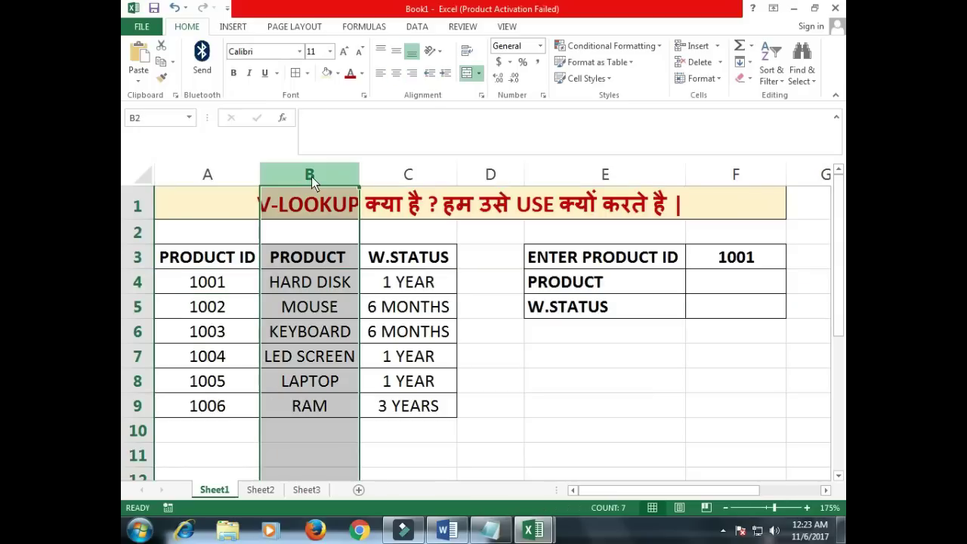
click(330, 283)
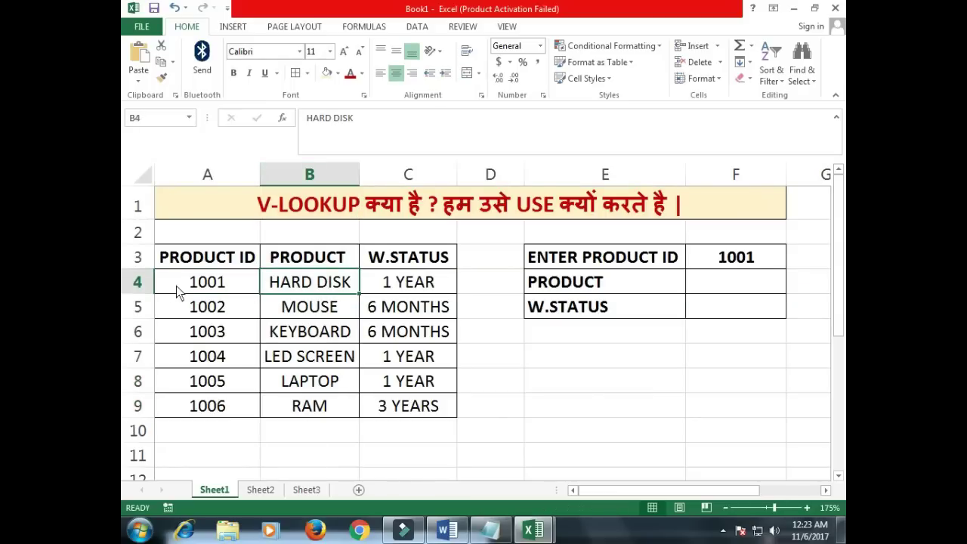
click(141, 281)
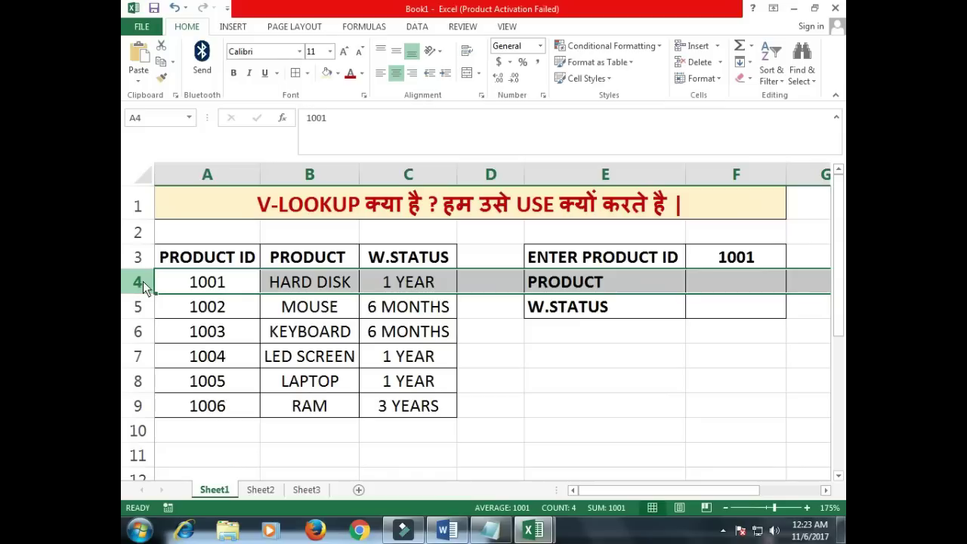
click(300, 290)
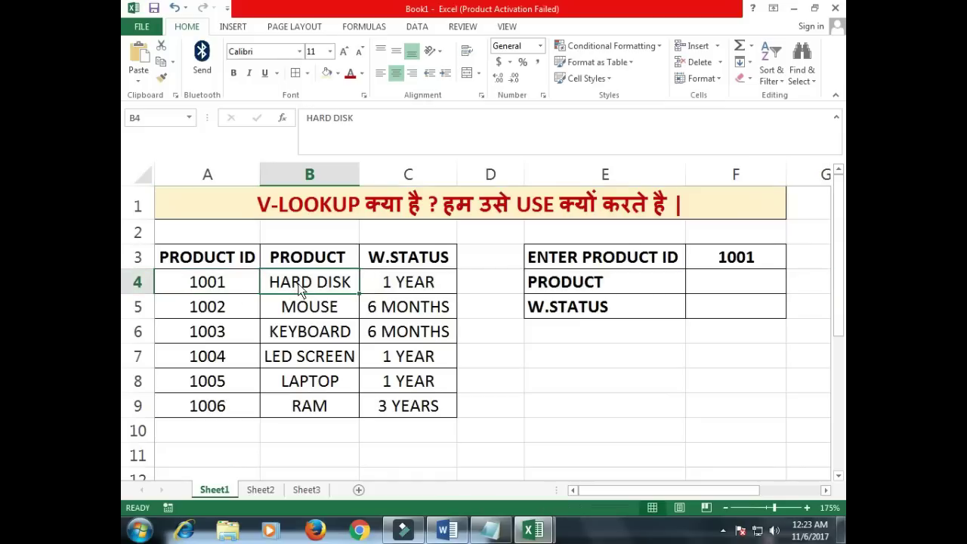
click(394, 291)
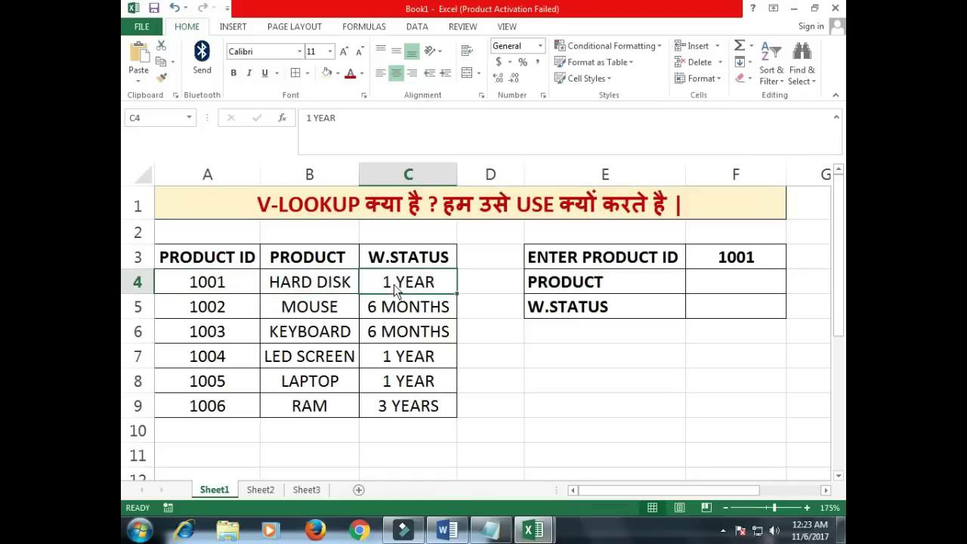
click(488, 282)
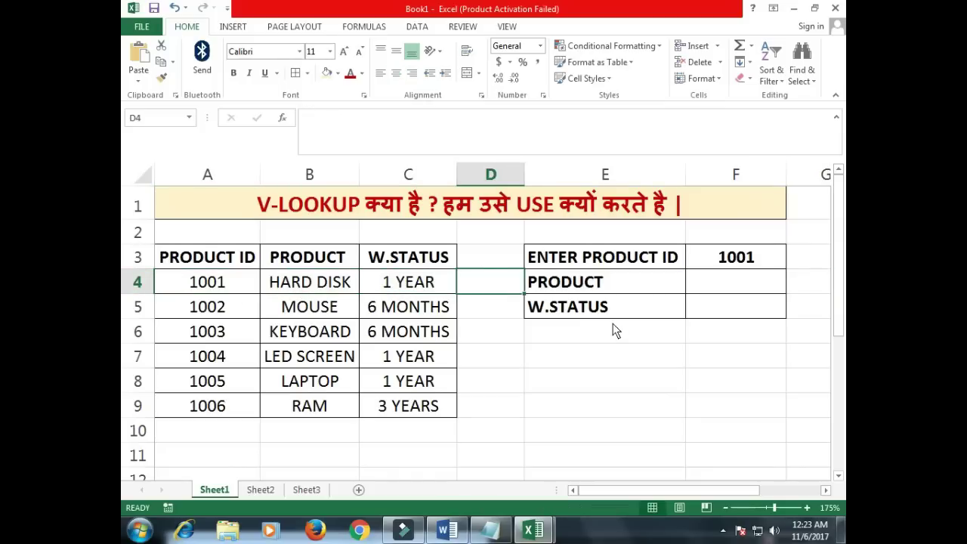
click(301, 288)
click(399, 291)
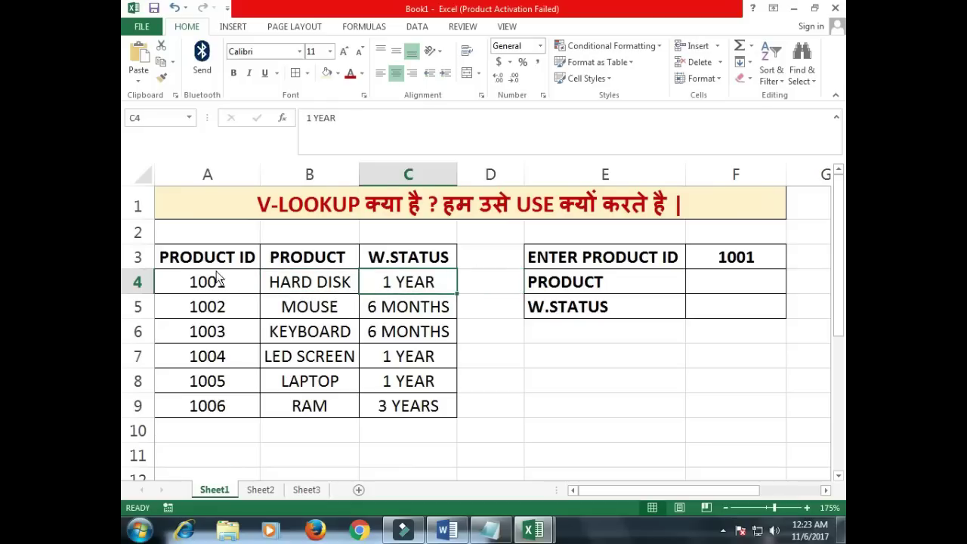
Review the full lookup table A3:C9, and inspect how row 4 relates ID 1001 to columns B and C
drag(216, 261, 427, 409)
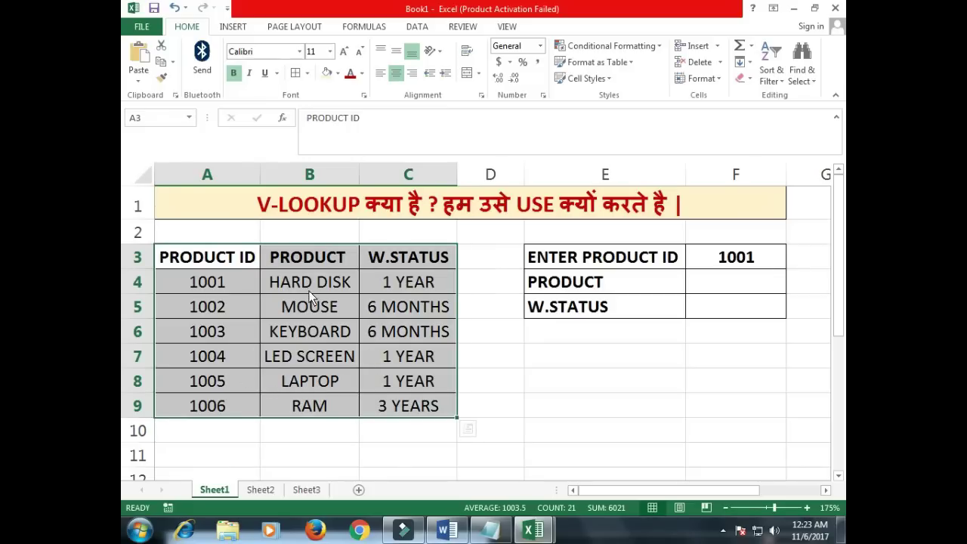
drag(260, 265, 421, 406)
click(187, 294)
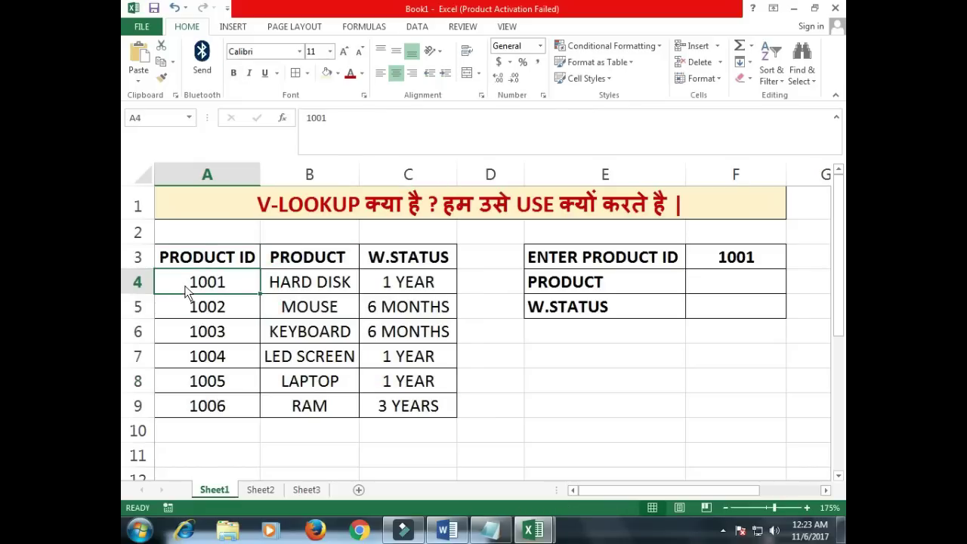
key(shift+space)
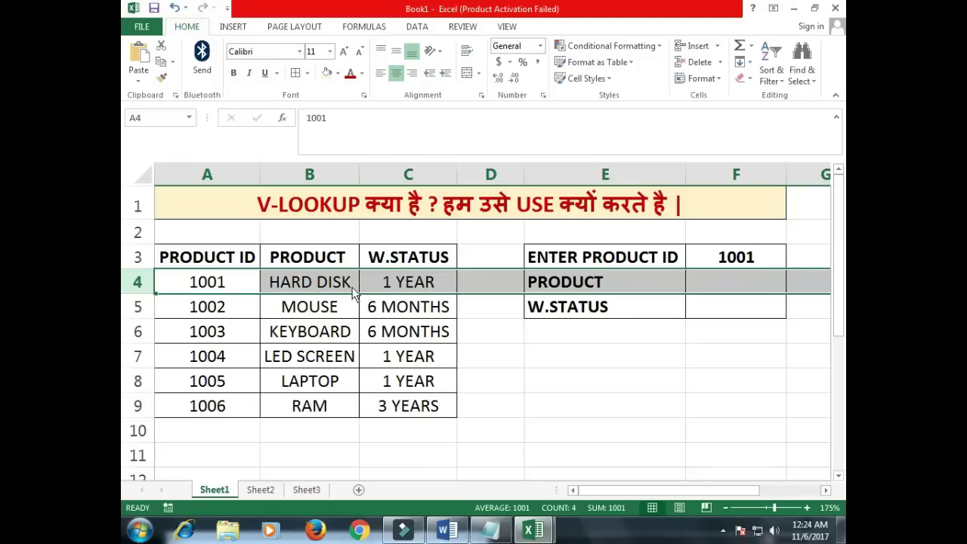
click(333, 291)
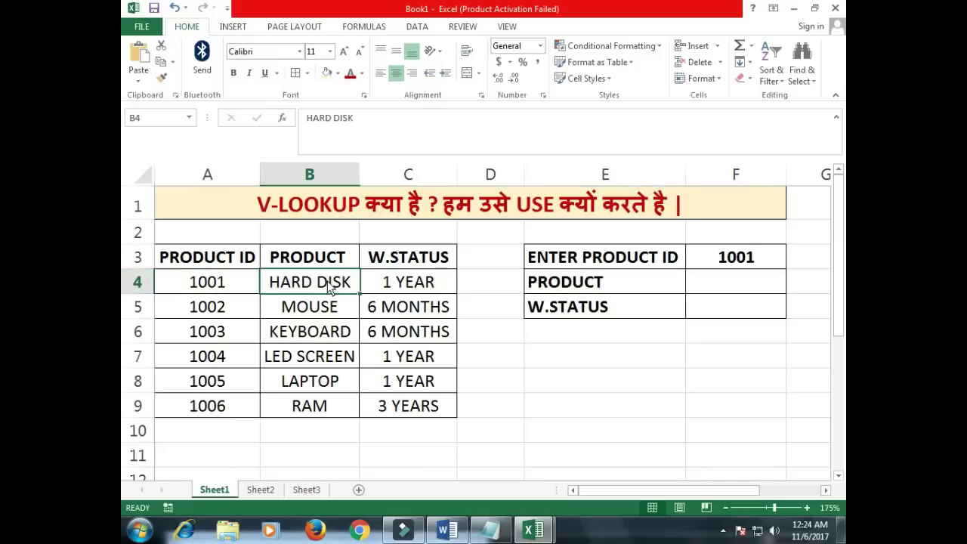
click(322, 188)
click(321, 281)
click(423, 289)
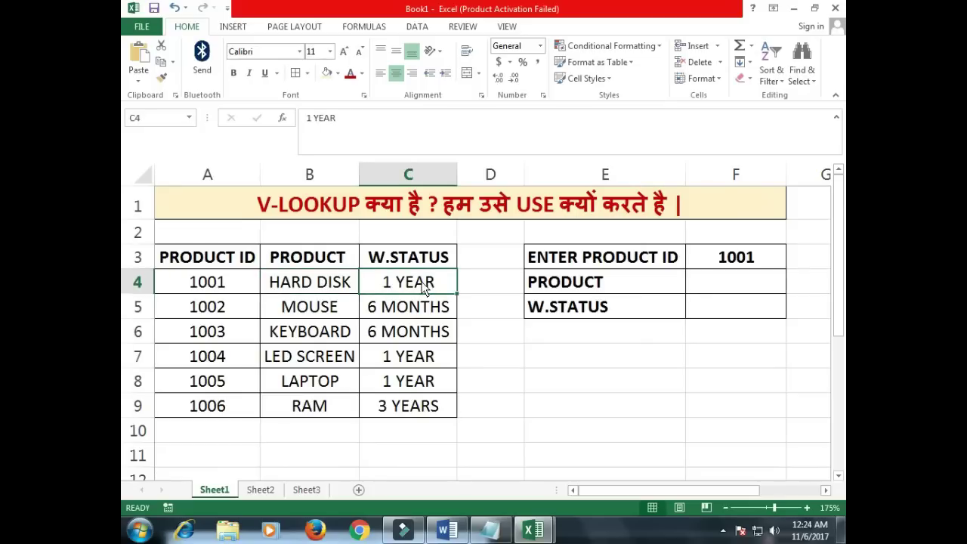
Inspect the PRODUCT ID values in column A against the lookup ID in F3 and the result cells F4 and F5
click(732, 288)
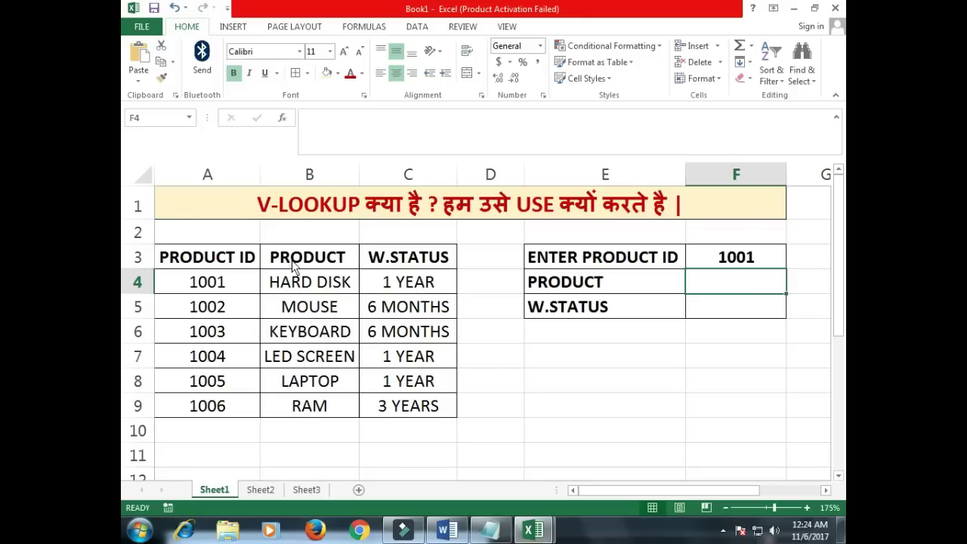
click(231, 178)
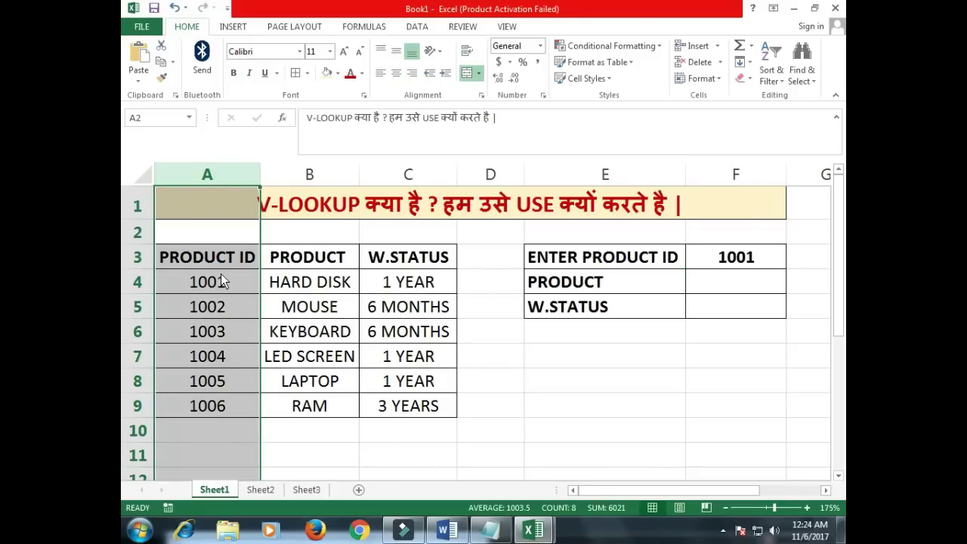
click(226, 264)
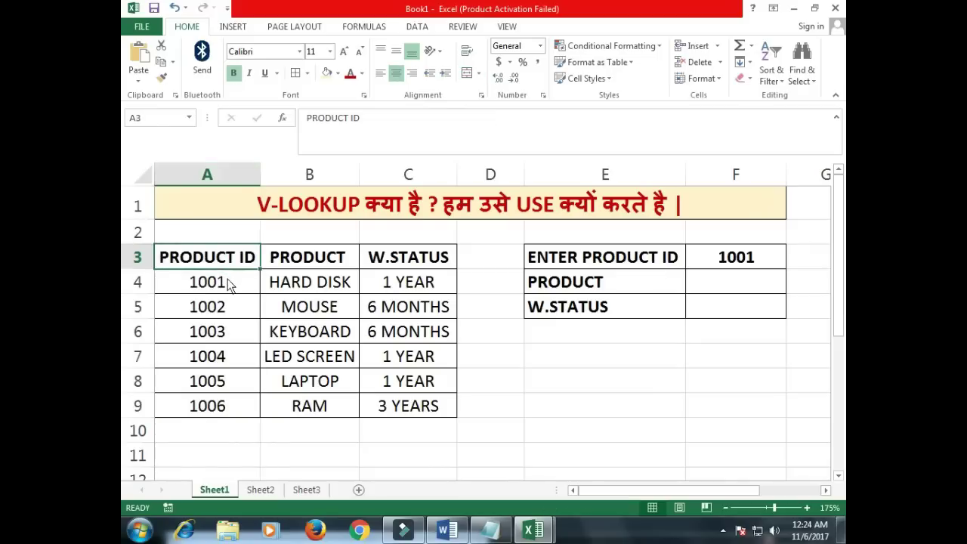
click(227, 281)
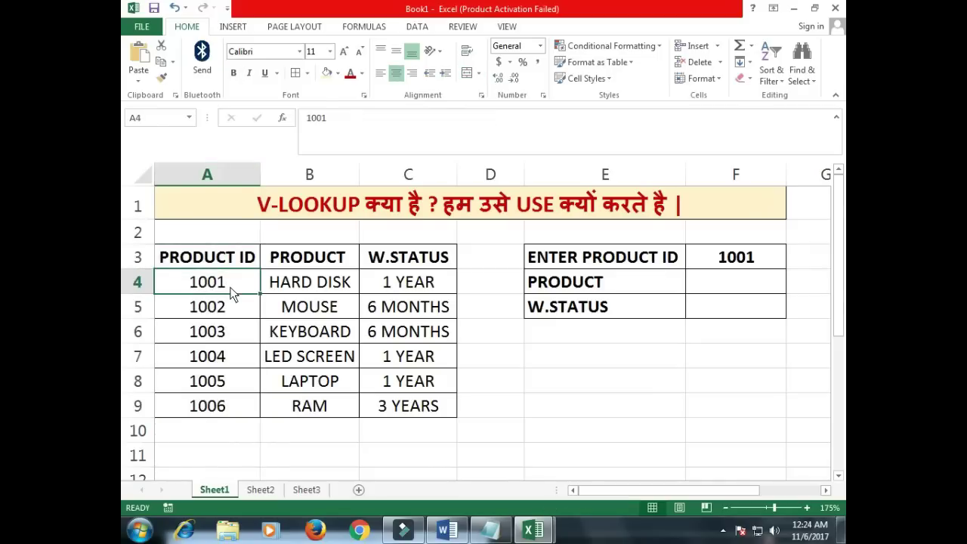
click(231, 337)
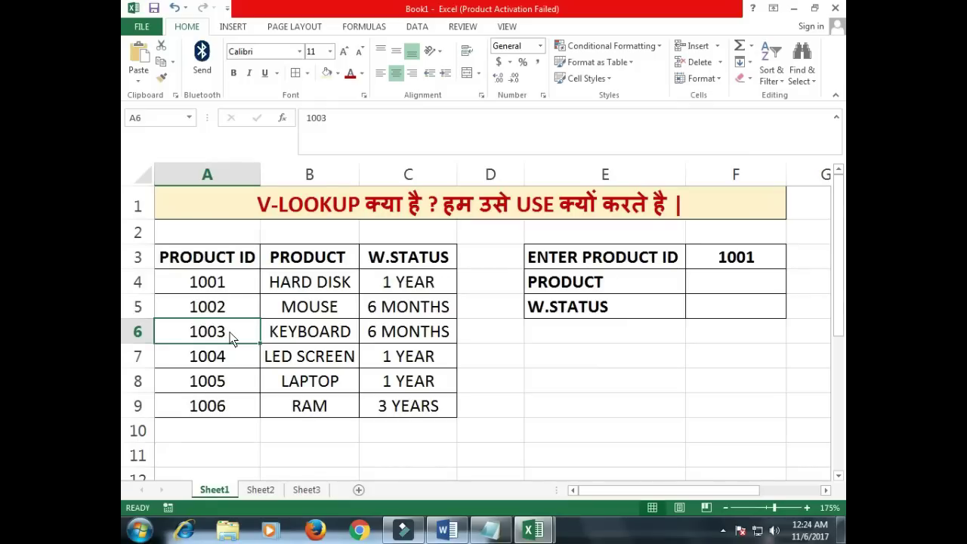
click(721, 284)
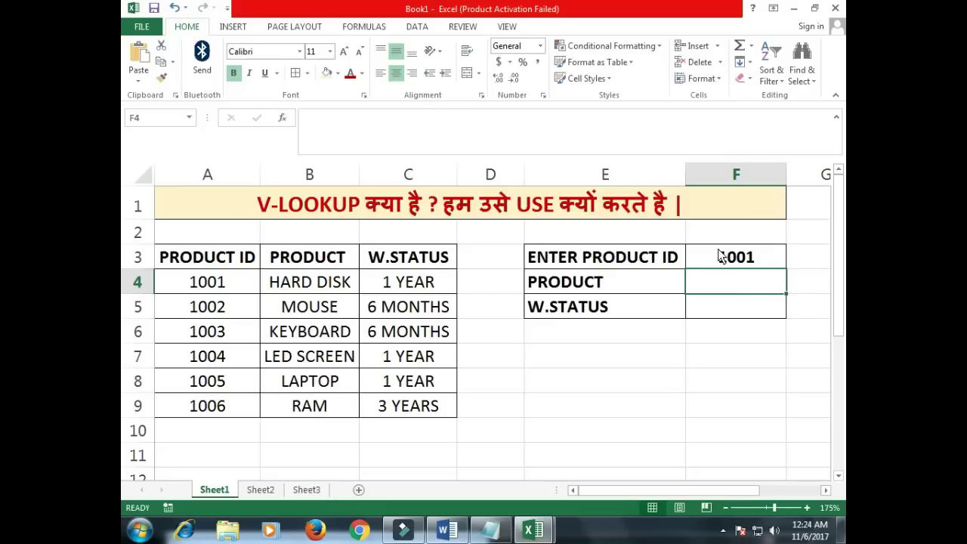
click(212, 285)
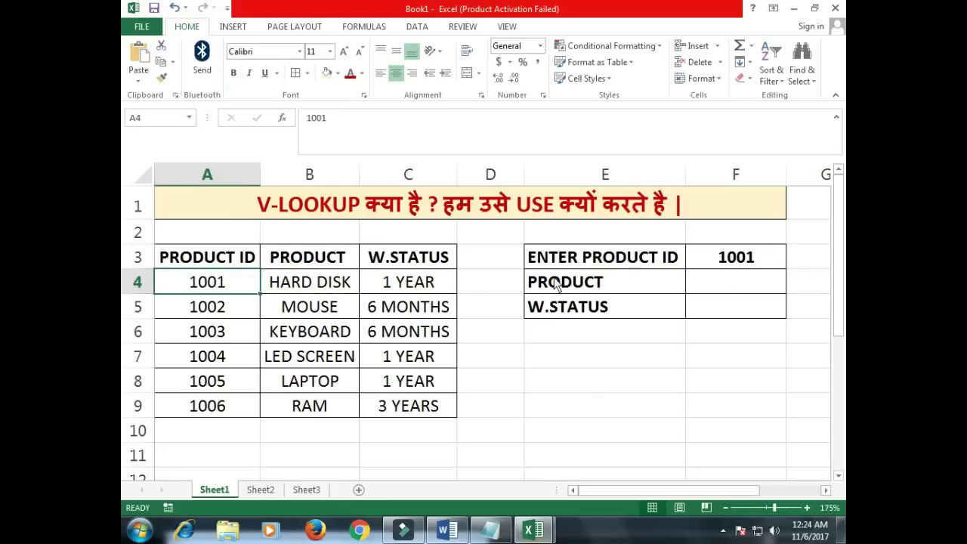
click(632, 263)
click(733, 262)
drag(732, 277, 724, 299)
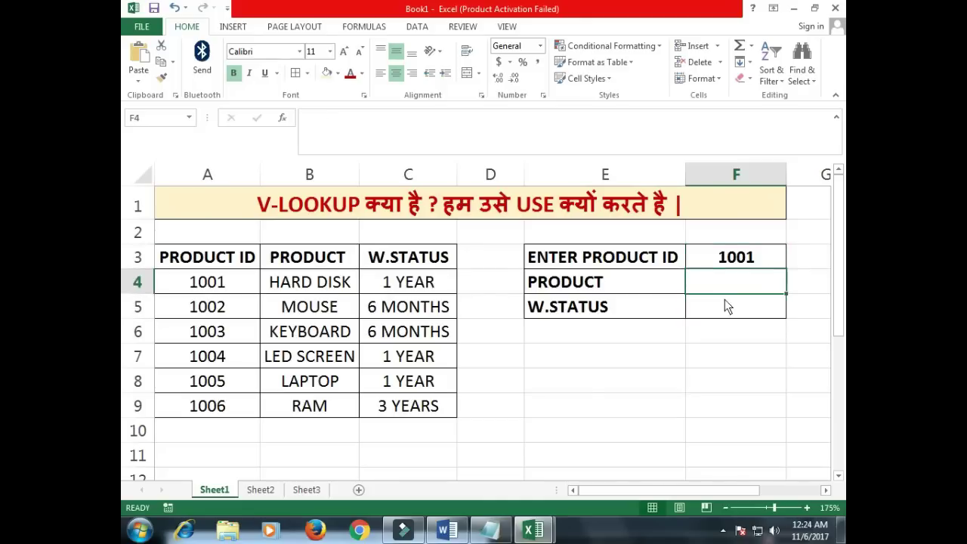
click(723, 301)
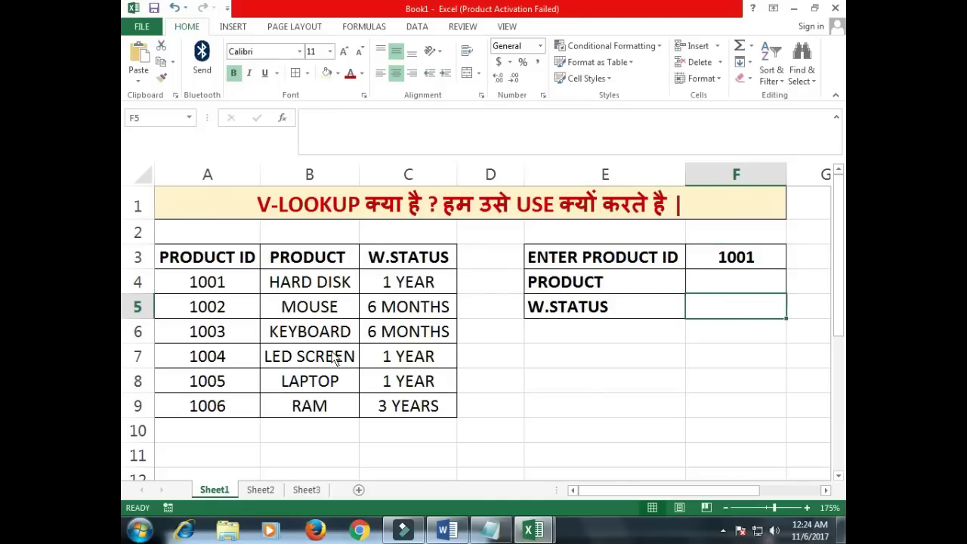
Examine the product entries in A4:C9 against the lookup ID in F3 and the empty PRODUCT result cell F4
drag(216, 291, 404, 406)
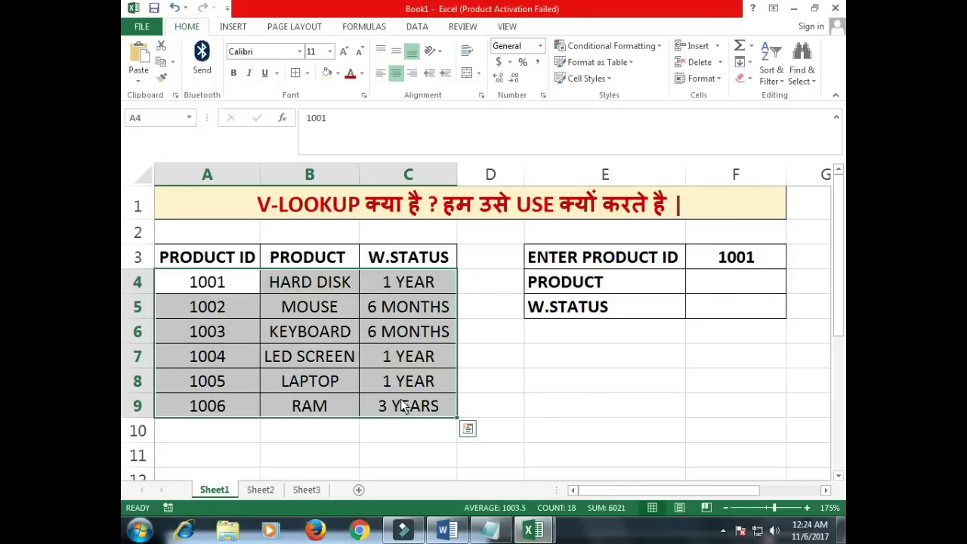
click(691, 288)
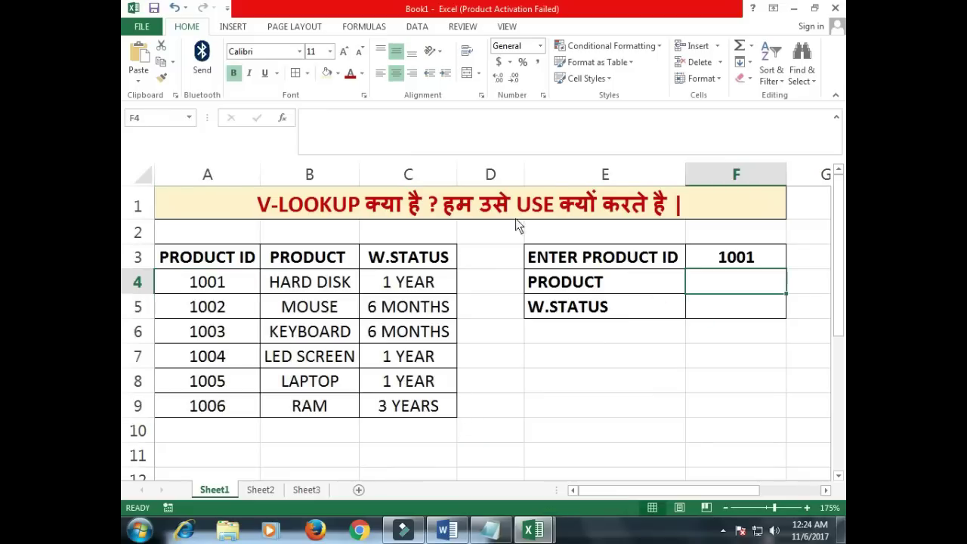
click(714, 261)
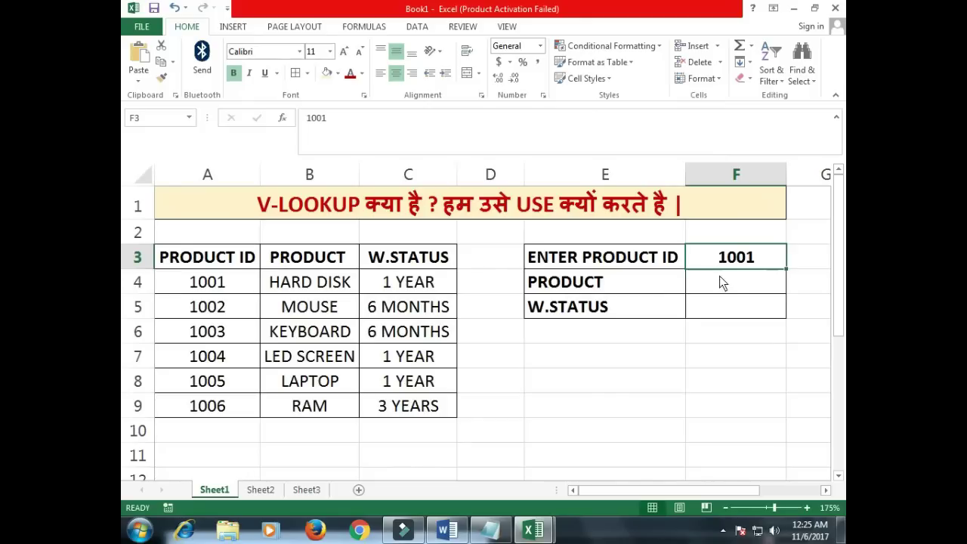
click(720, 286)
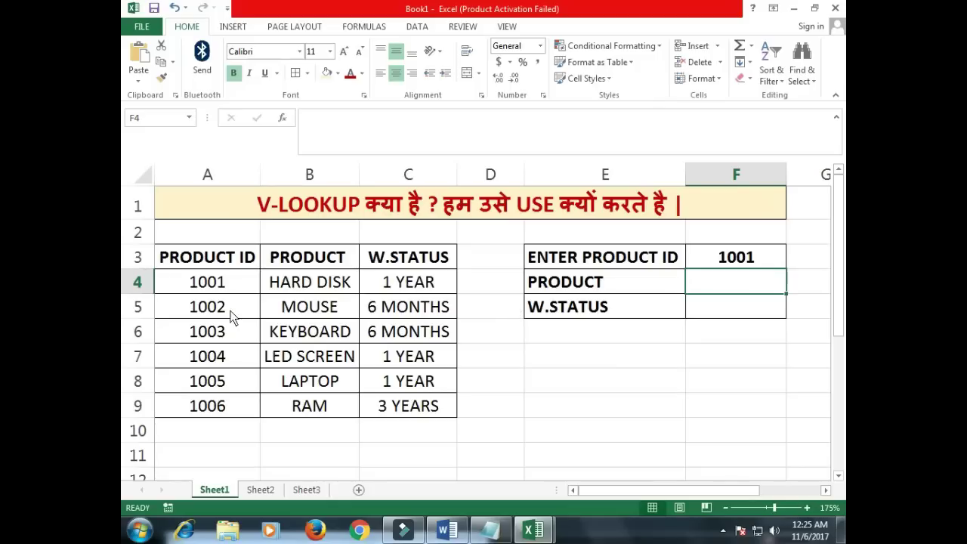
Name the product table range A3:C9 product_det
drag(220, 264, 419, 403)
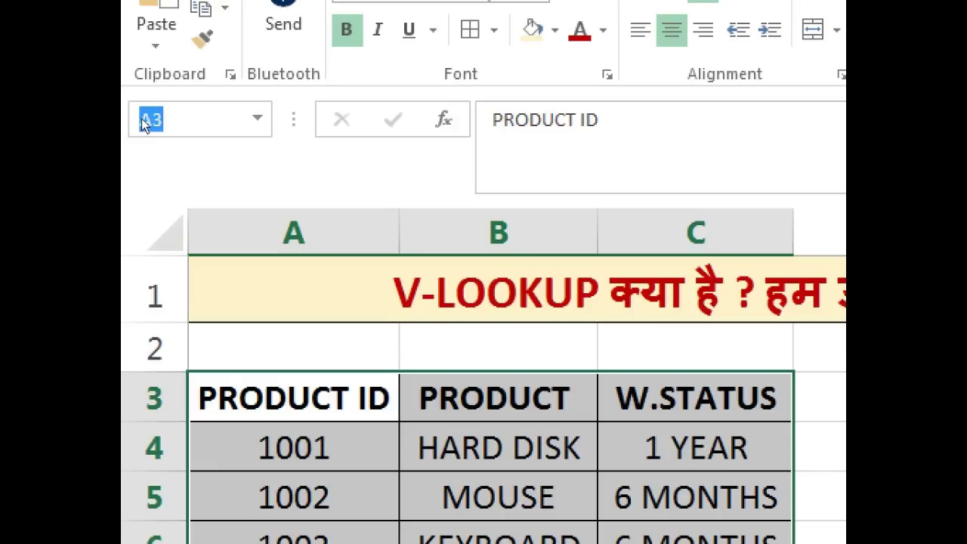
text(product_det)
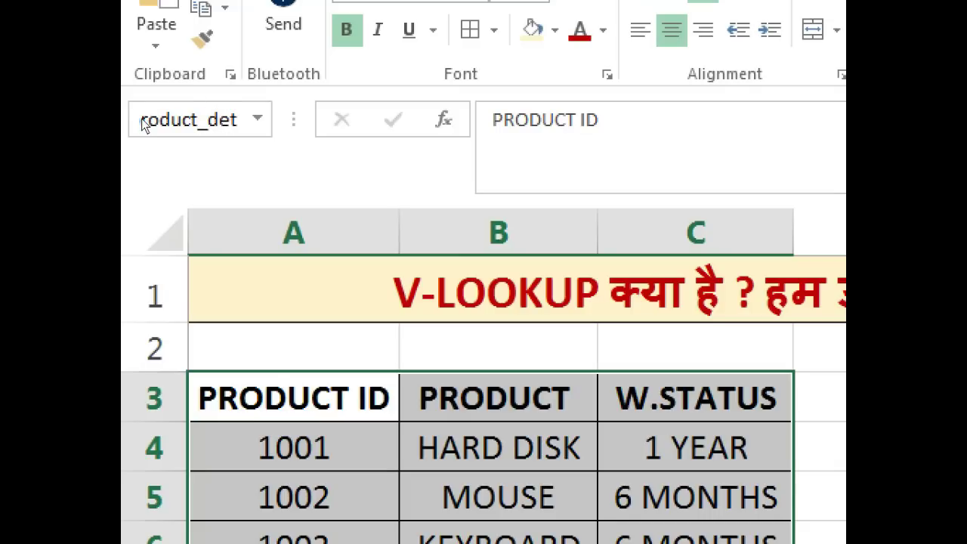
key(Return)
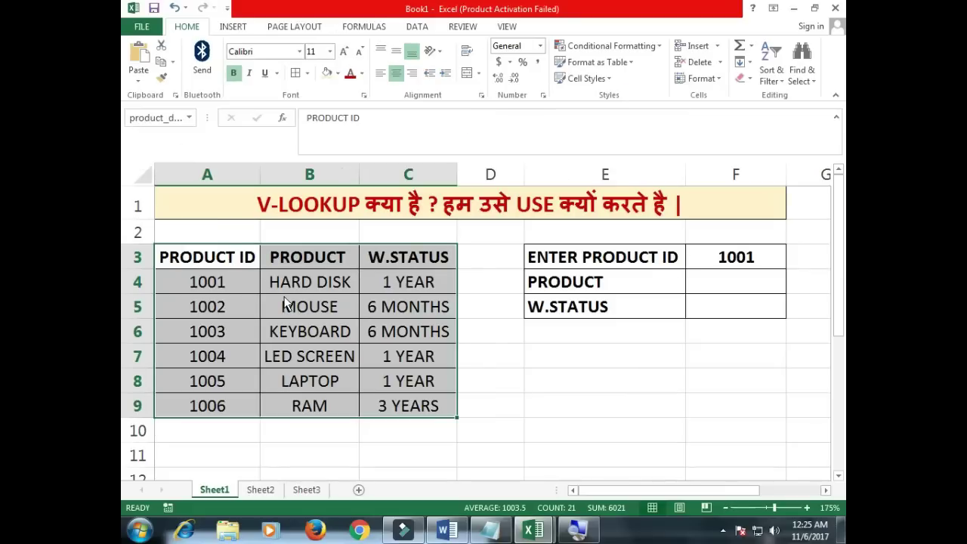
Start a VLOOKUP formula in the PRODUCT result cell F4 with F3 as the lookup value
click(711, 286)
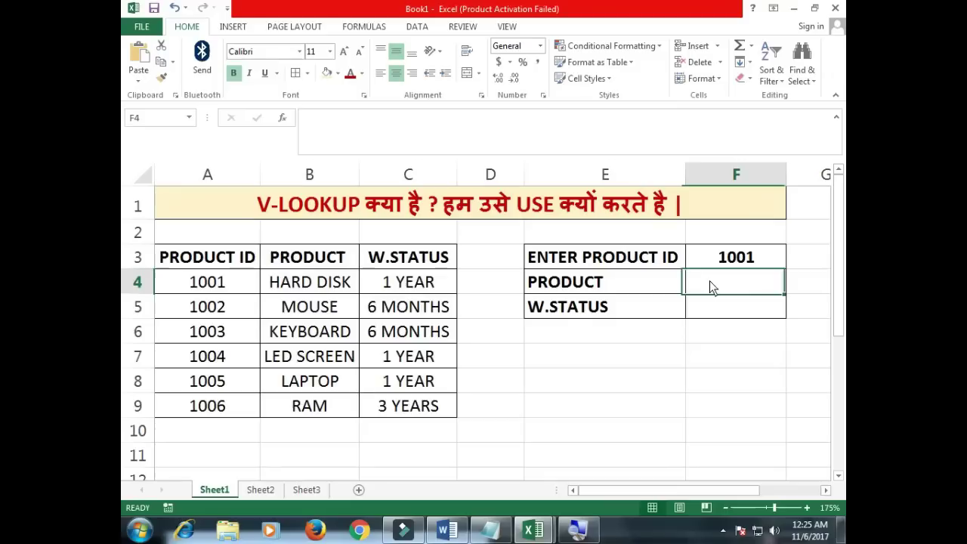
text(=)
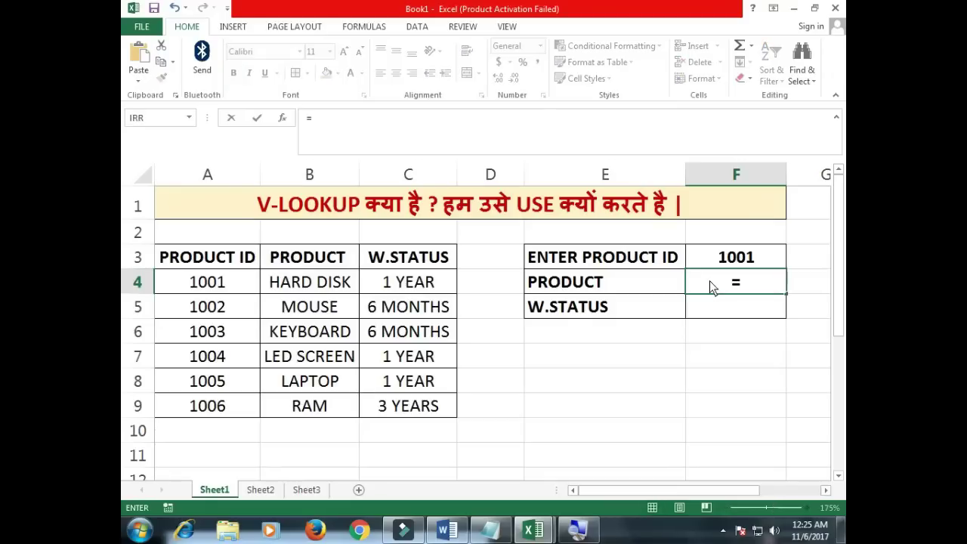
text(vl)
key(Tab)
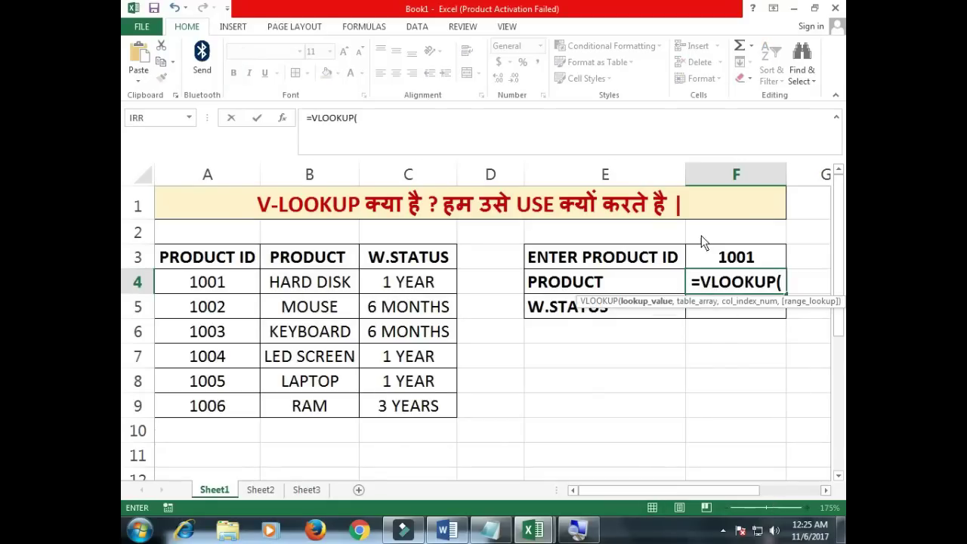
click(826, 490)
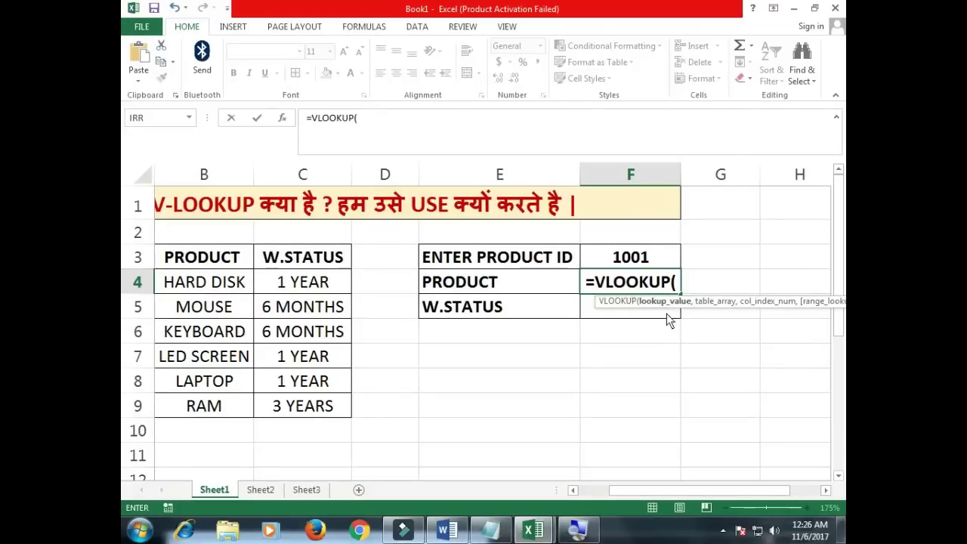
click(625, 261)
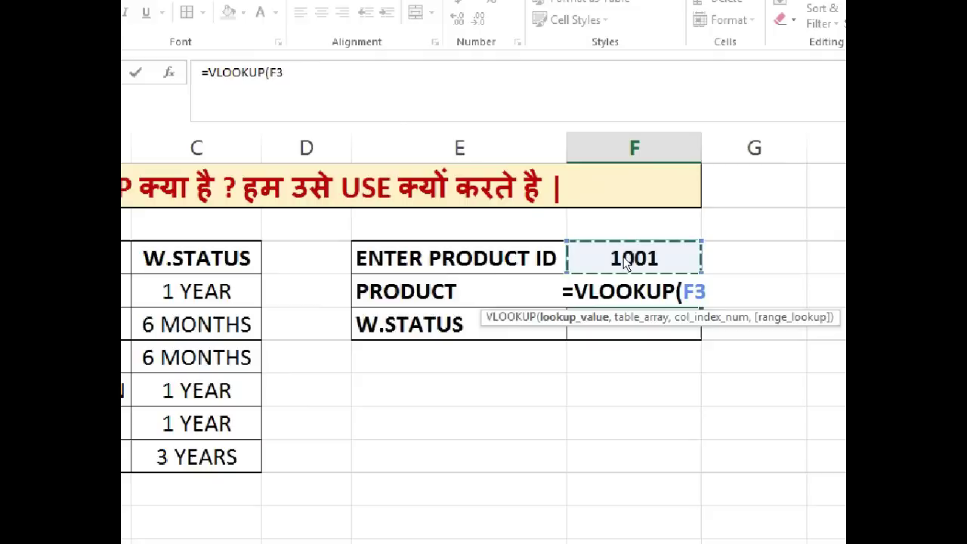
text(,)
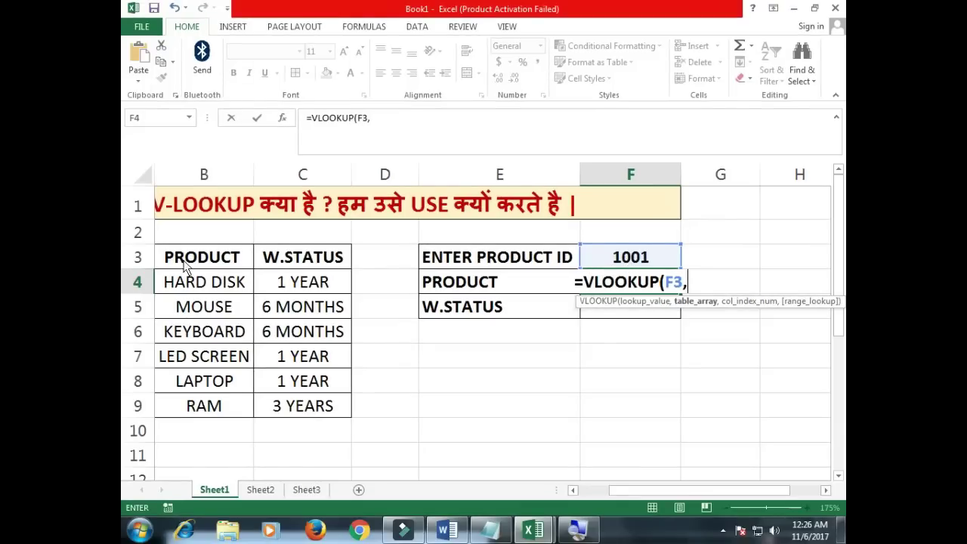
Supply the named range product_det as the table array of the VLOOKUP formula
text(pro)
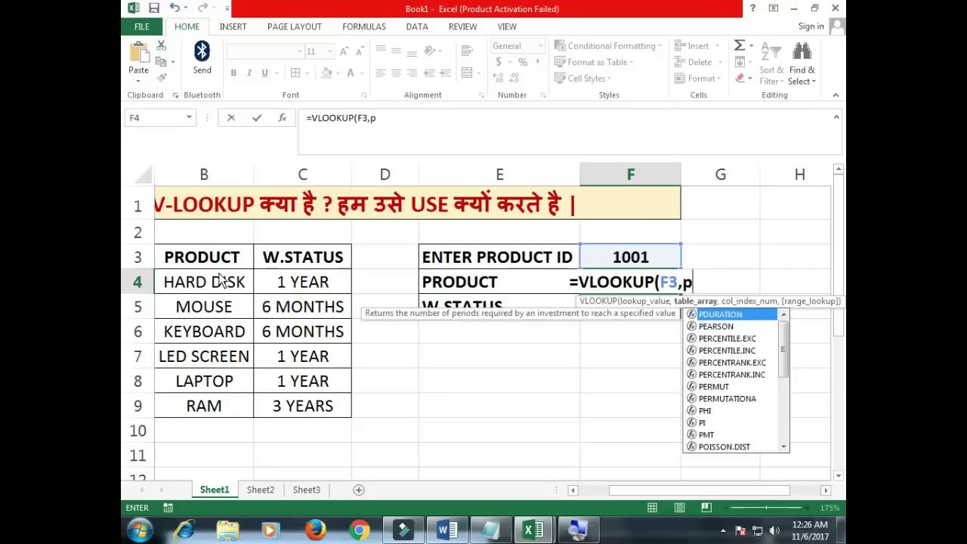
key(Down)
key(Down)
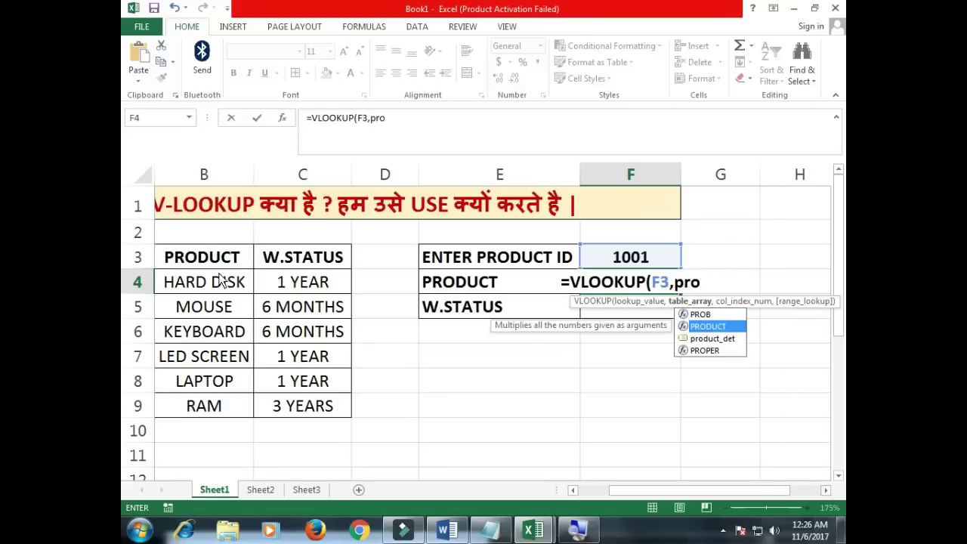
key(Tab)
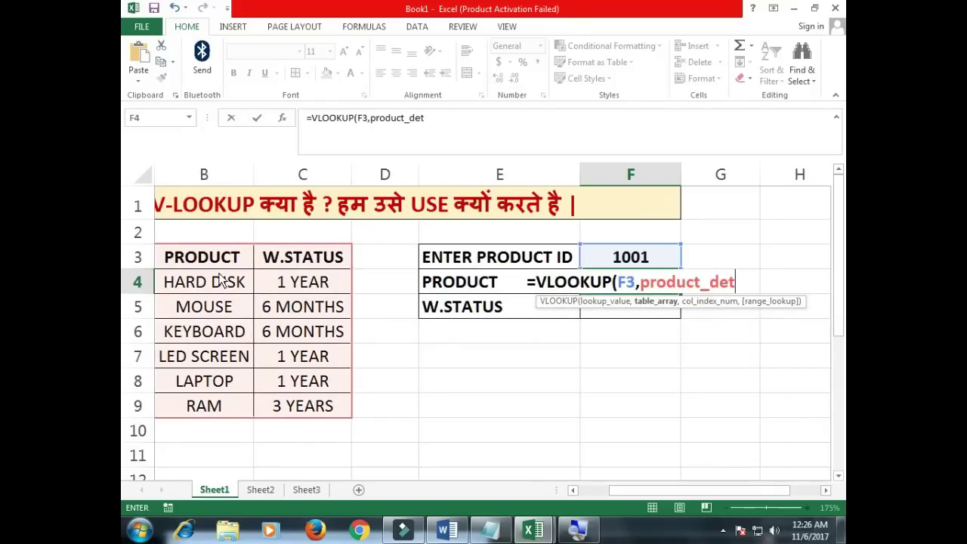
text(,)
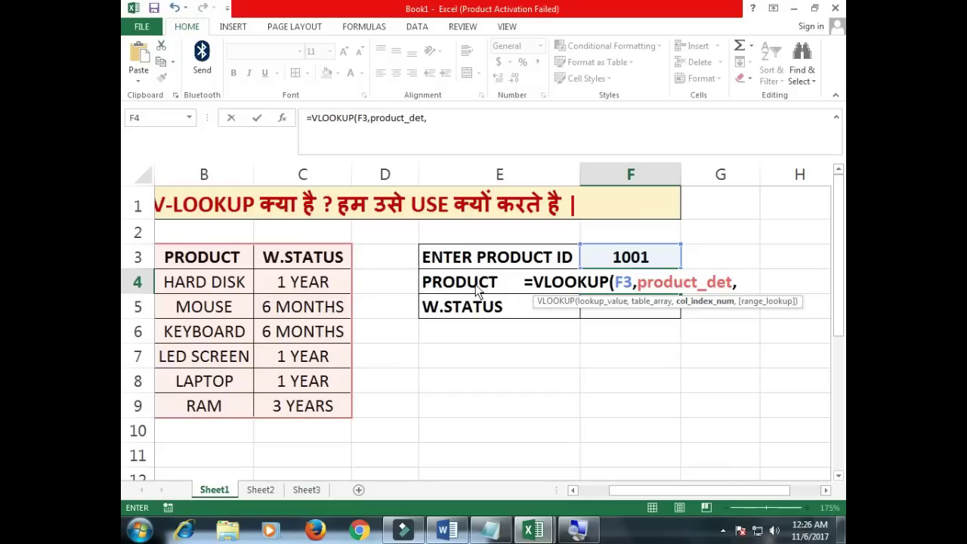
Complete the formula in F4 with column index 2 and range lookup 0, and enter it
text(2)
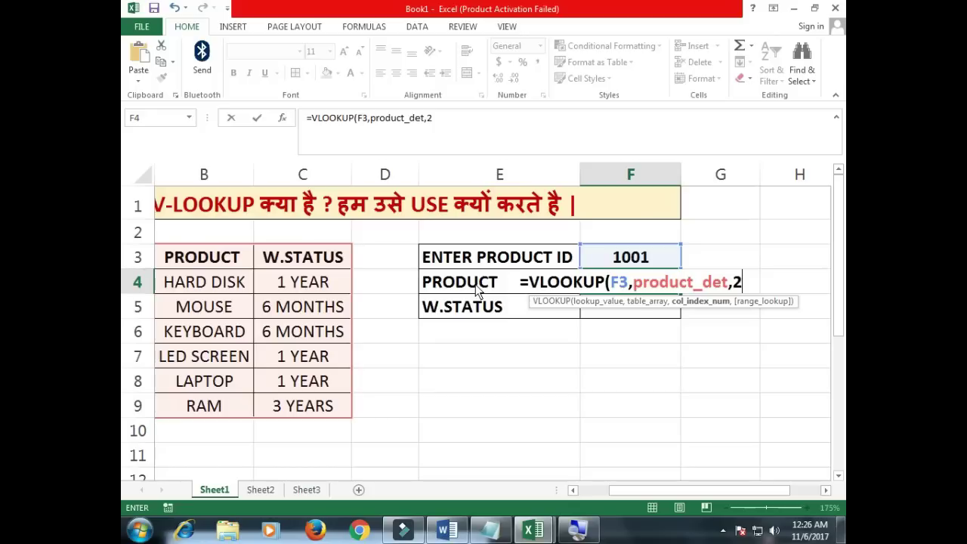
text(,0)
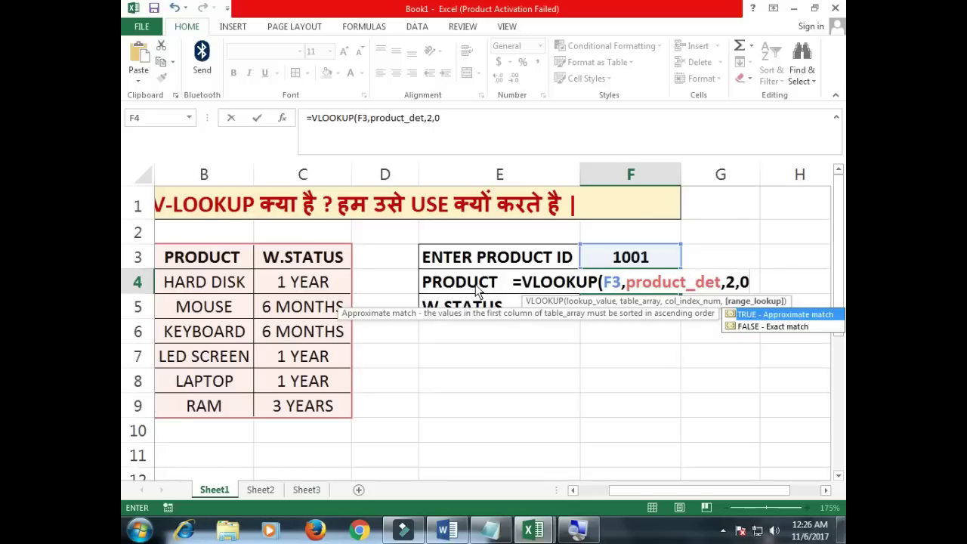
text())
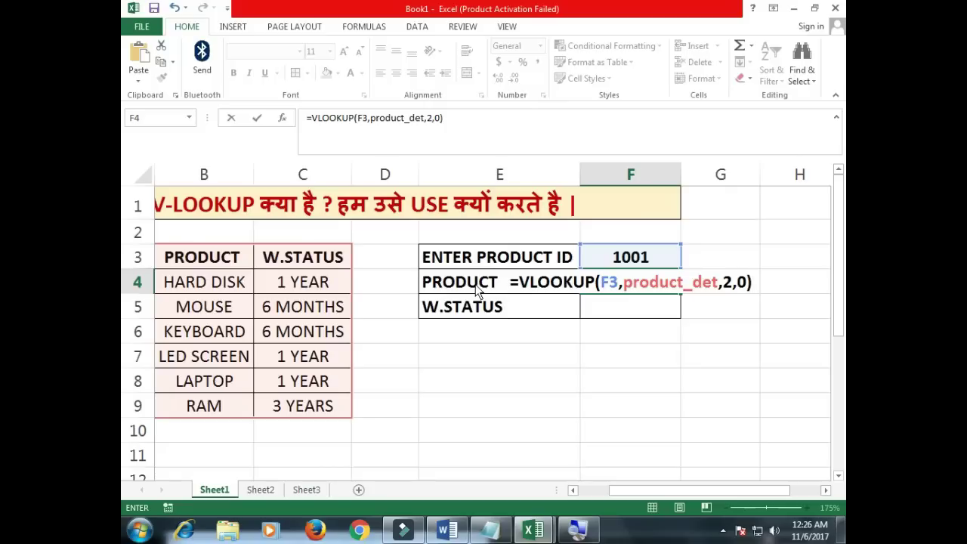
key(ctrl+Return)
key(Return)
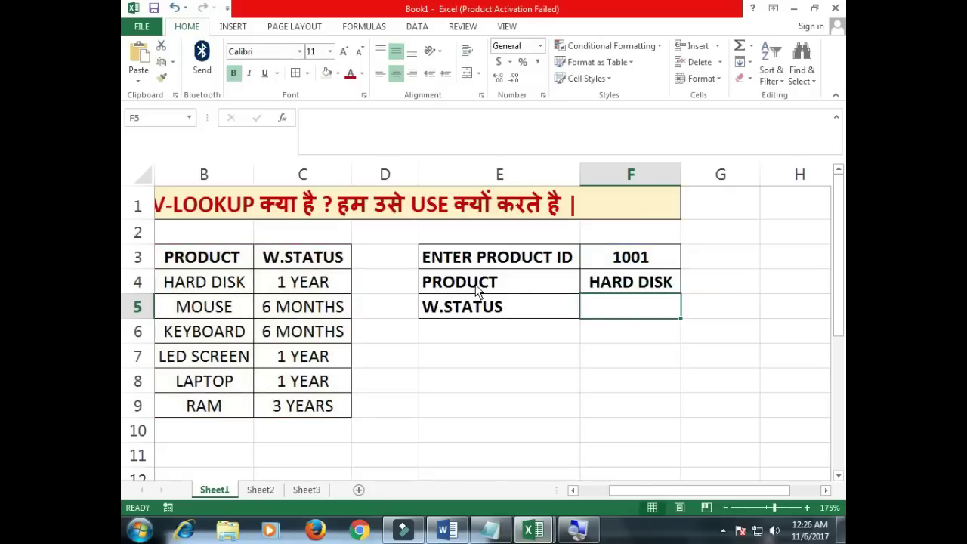
Make the lookup value in F4's VLOOKUP formula the absolute reference $F$3
drag(612, 491, 586, 492)
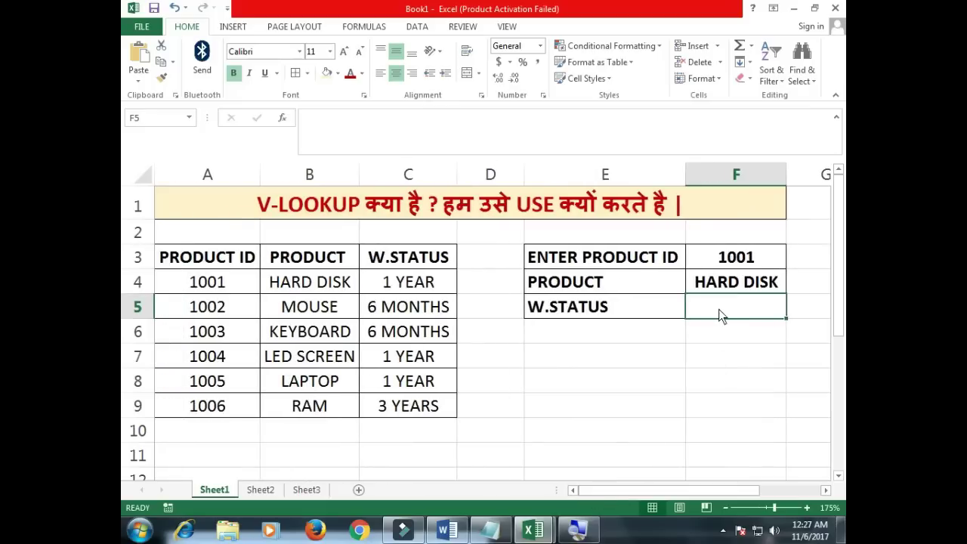
click(742, 291)
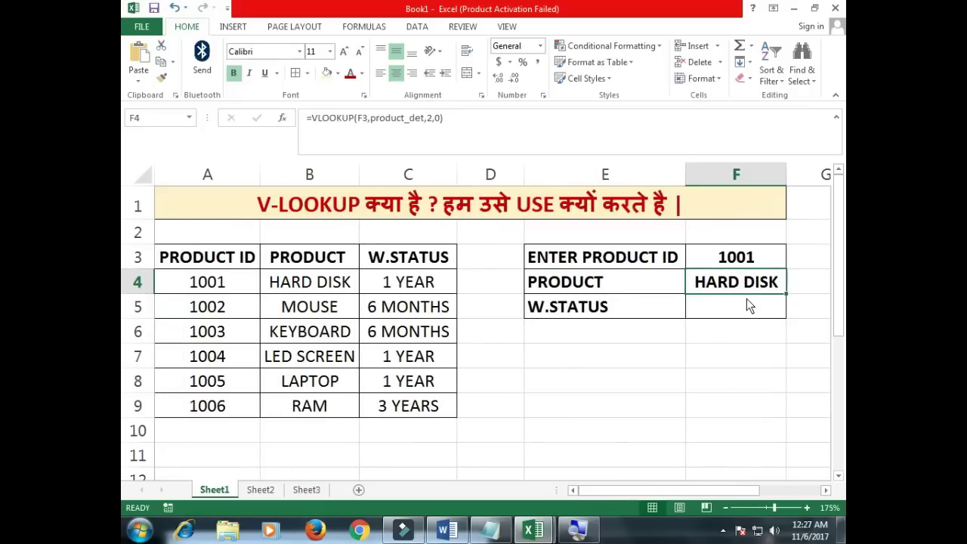
drag(645, 493, 670, 491)
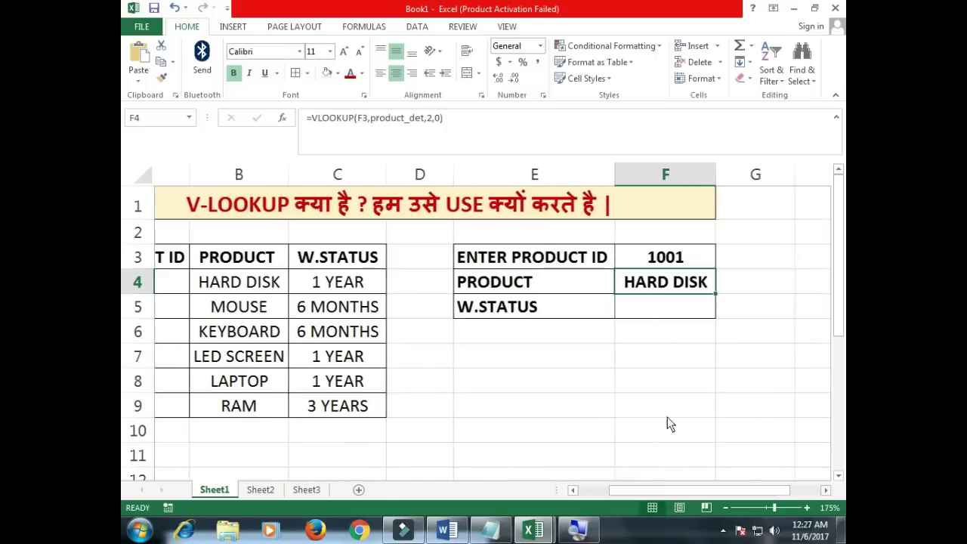
double_click(652, 289)
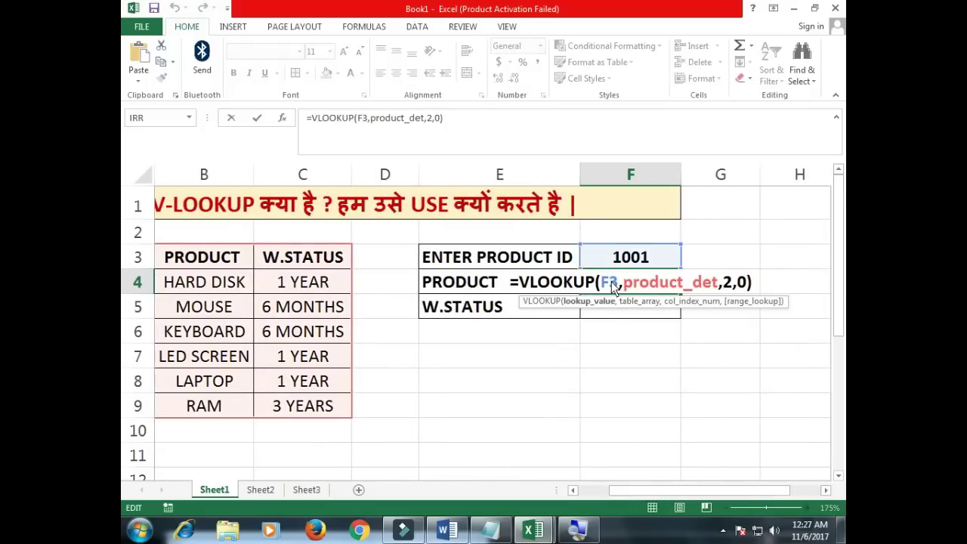
key(F4)
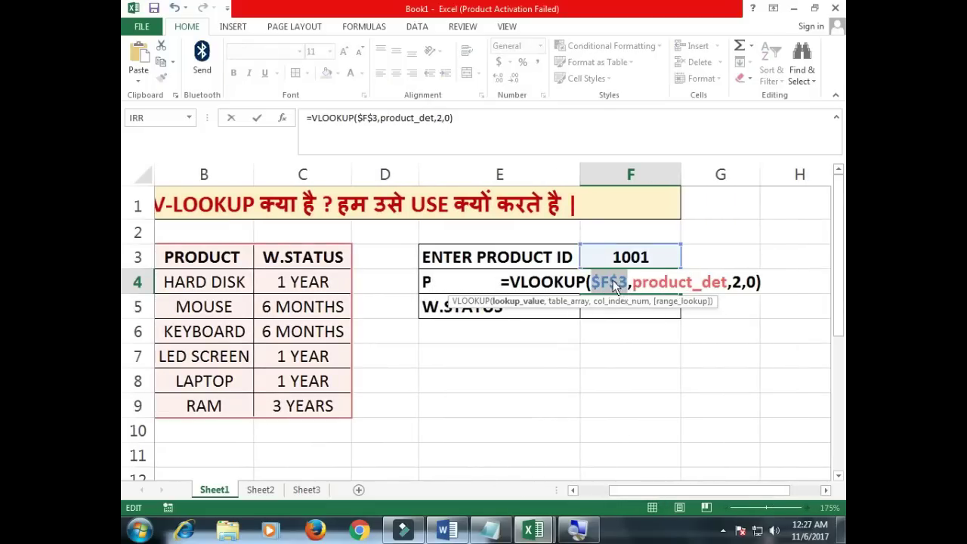
key(Return)
Copy the VLOOKUP formula from F4 down to the W.STATUS cell F5 and set its column index to 3
click(655, 285)
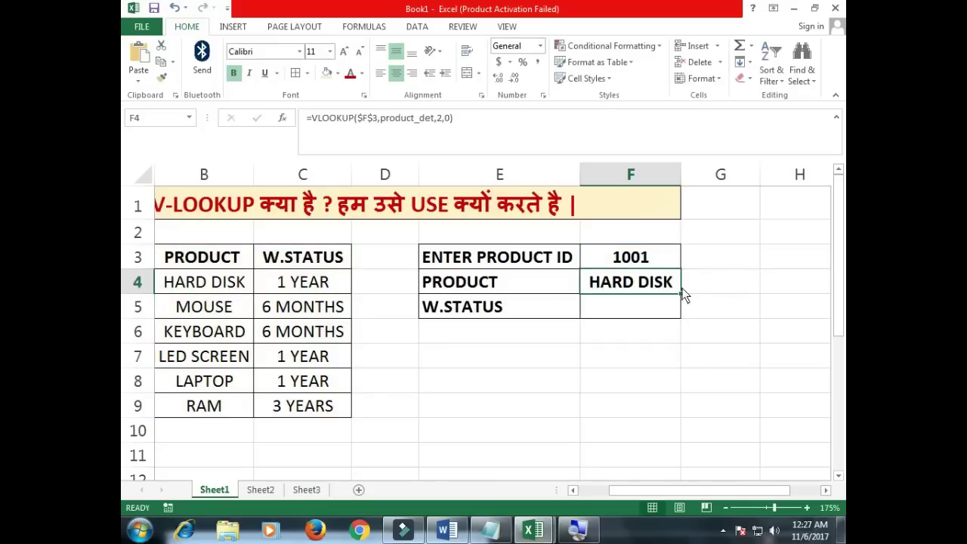
drag(680, 294, 675, 317)
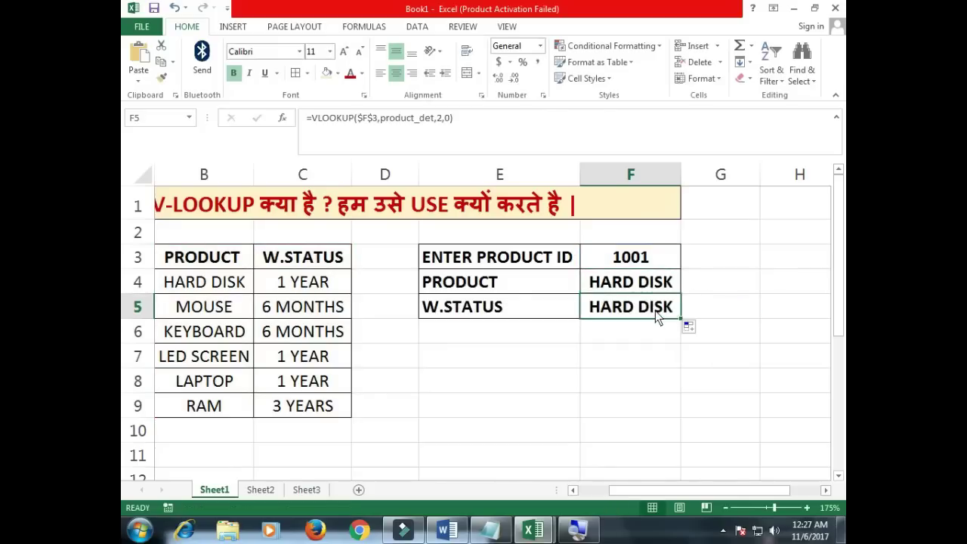
double_click(655, 311)
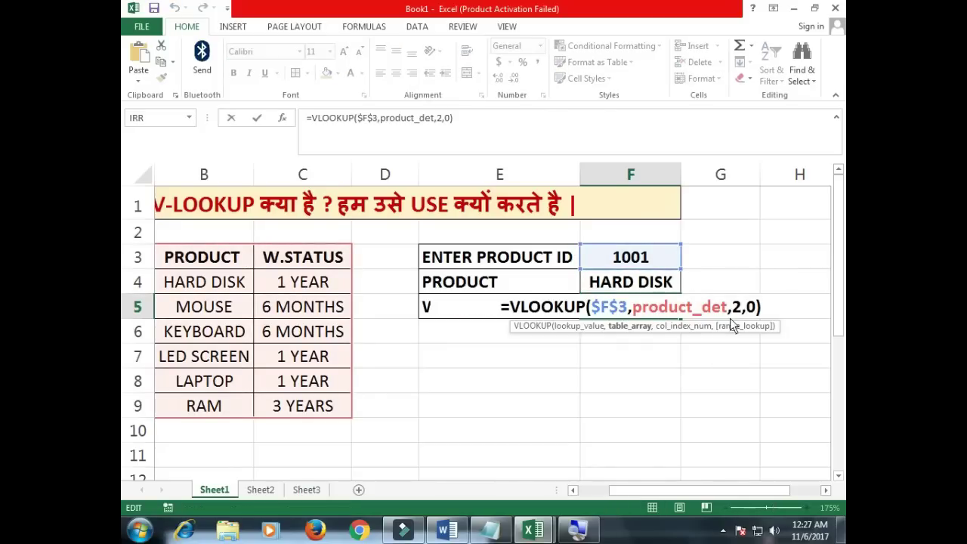
click(748, 310)
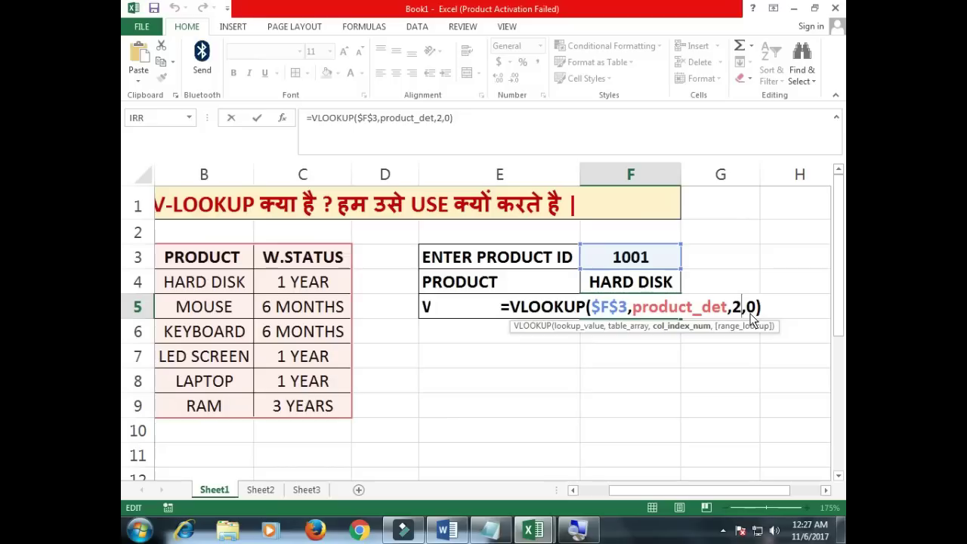
key(BackSpace)
text(3)
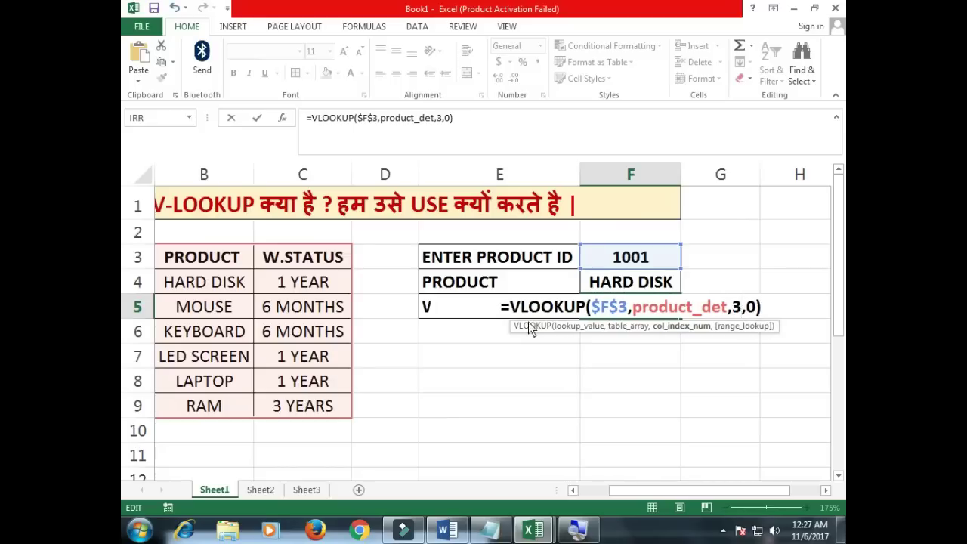
key(Return)
Test the product lookups by entering the product IDs 1002, 1003 and 1004 one after another in F3
click(459, 312)
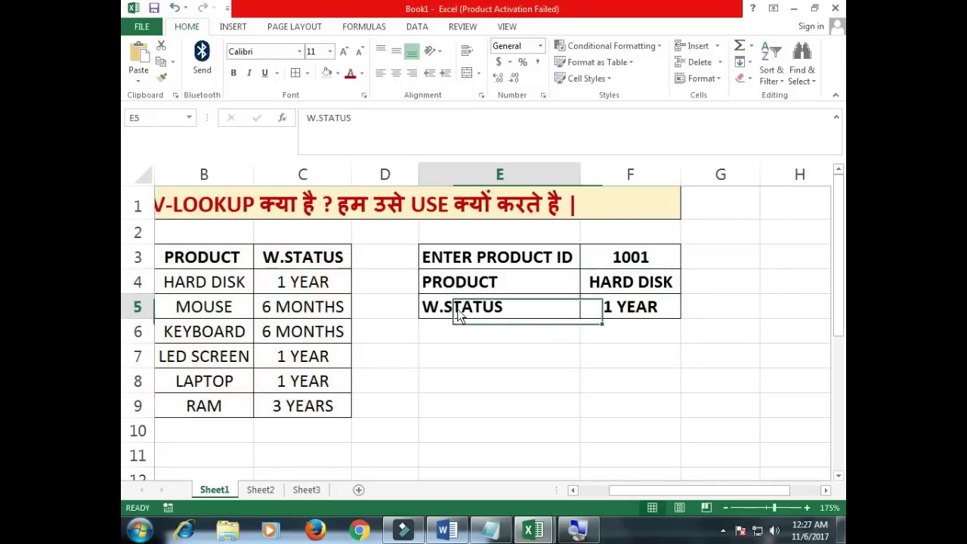
click(607, 310)
click(653, 257)
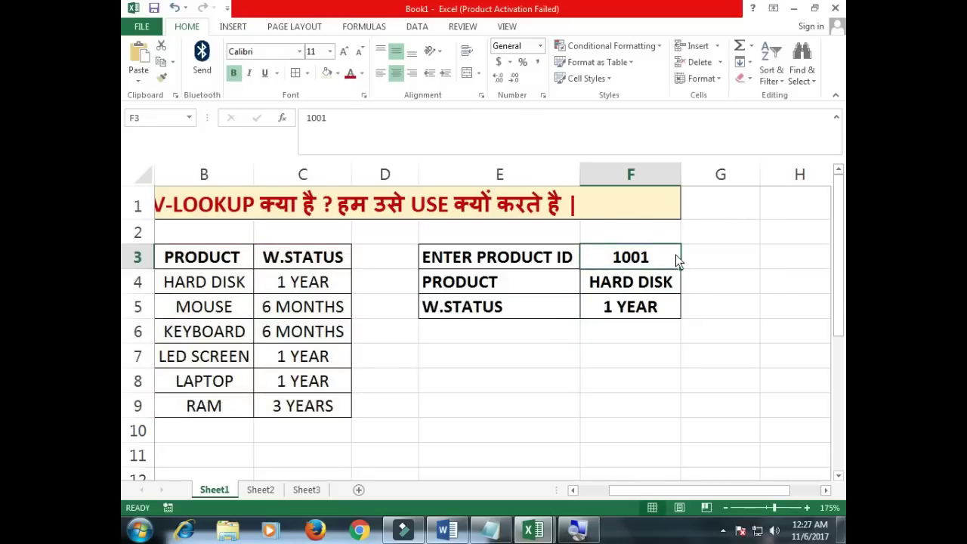
text(1002)
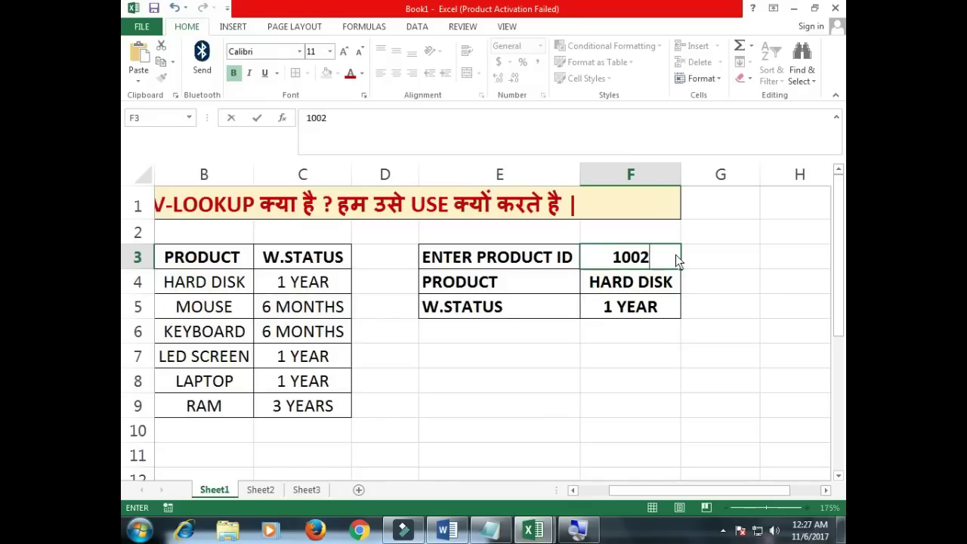
key(Return)
click(676, 255)
text(1003)
key(Return)
click(675, 255)
text(1004)
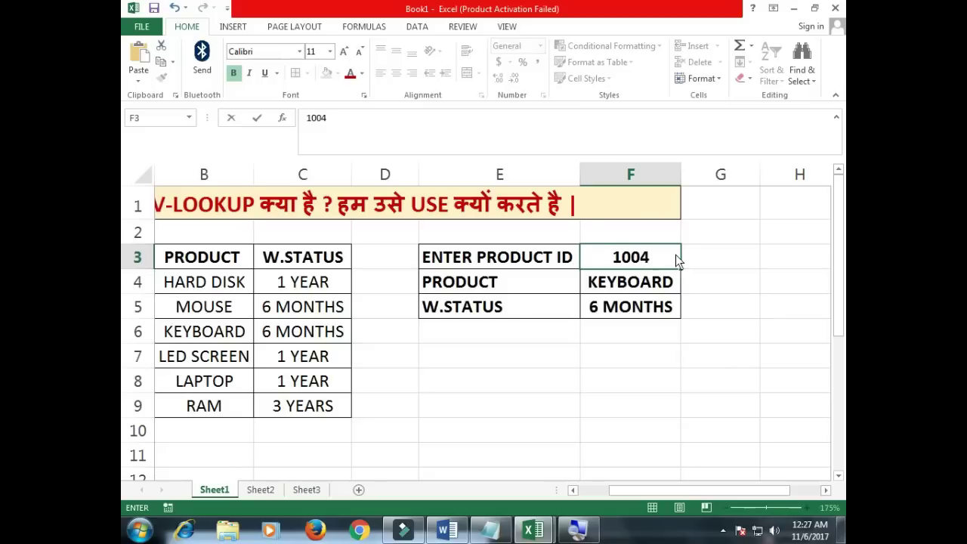
key(Return)
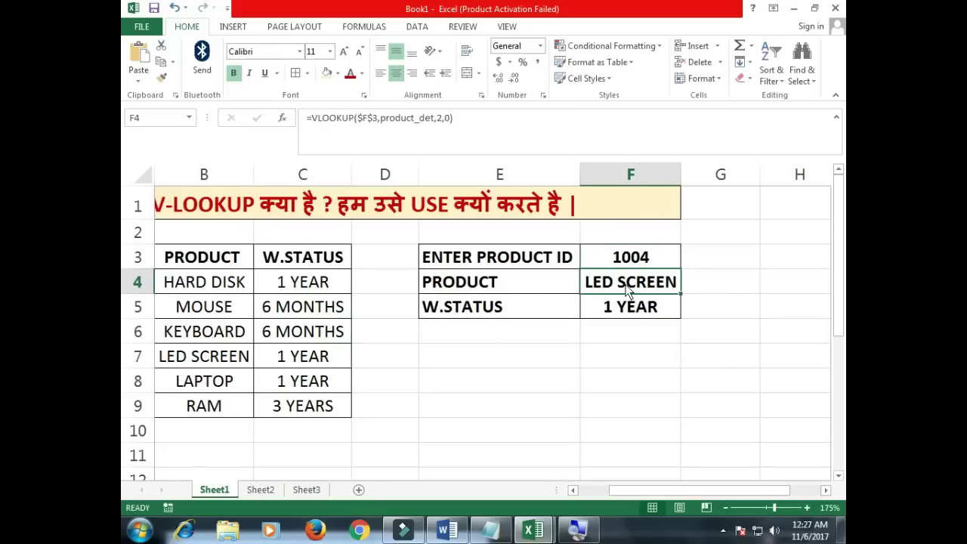
drag(630, 266, 624, 310)
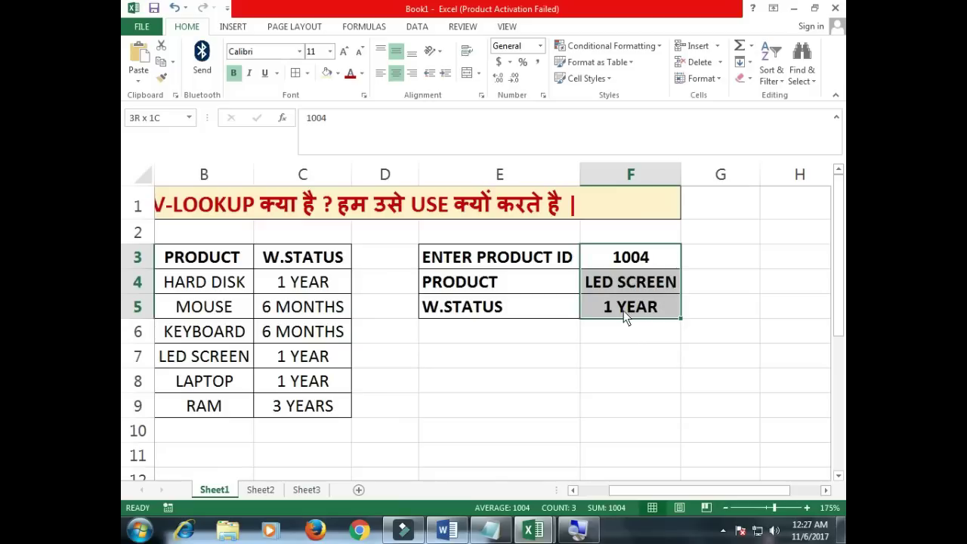
drag(627, 491, 595, 492)
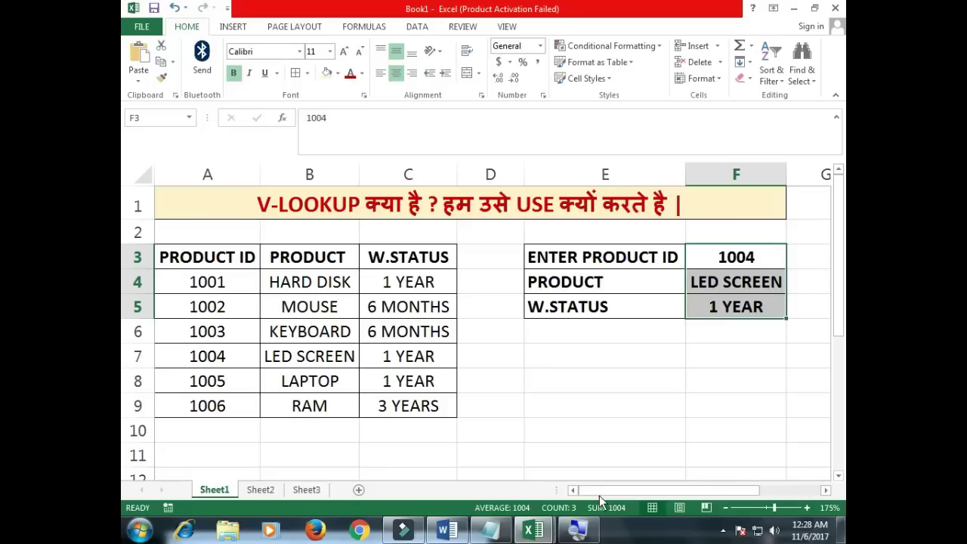
drag(597, 268, 713, 313)
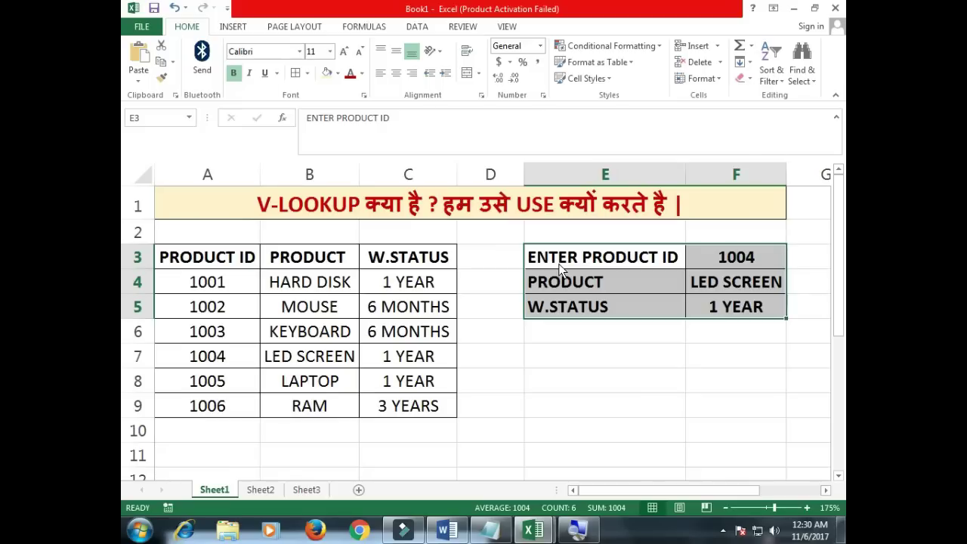
On Sheet2, name the DATA ARRAY range H2:I5 branch_code
click(260, 491)
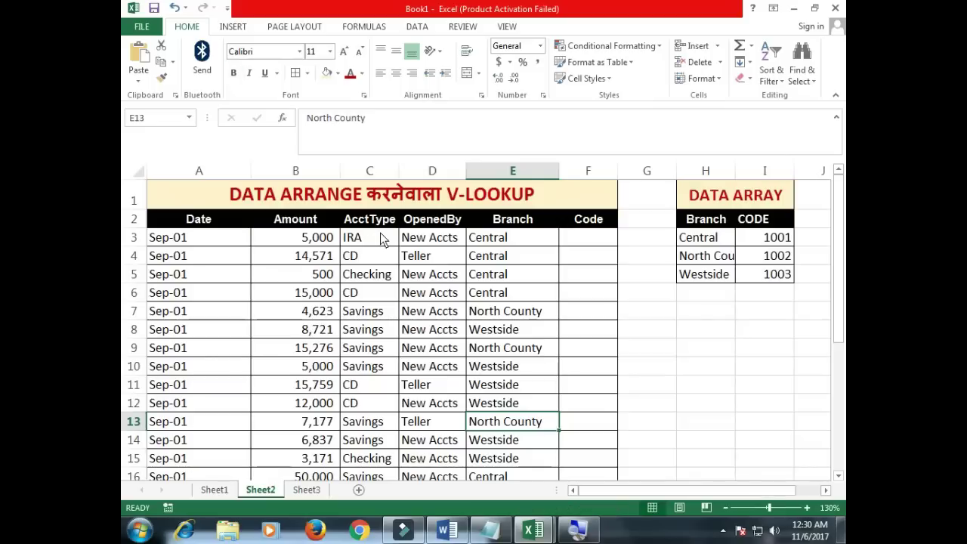
click(592, 245)
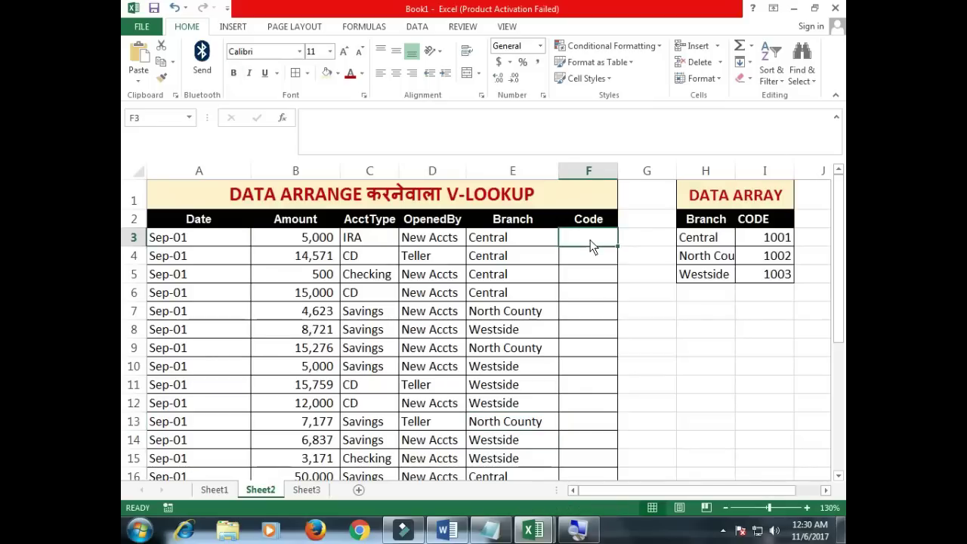
click(724, 198)
drag(714, 223, 762, 273)
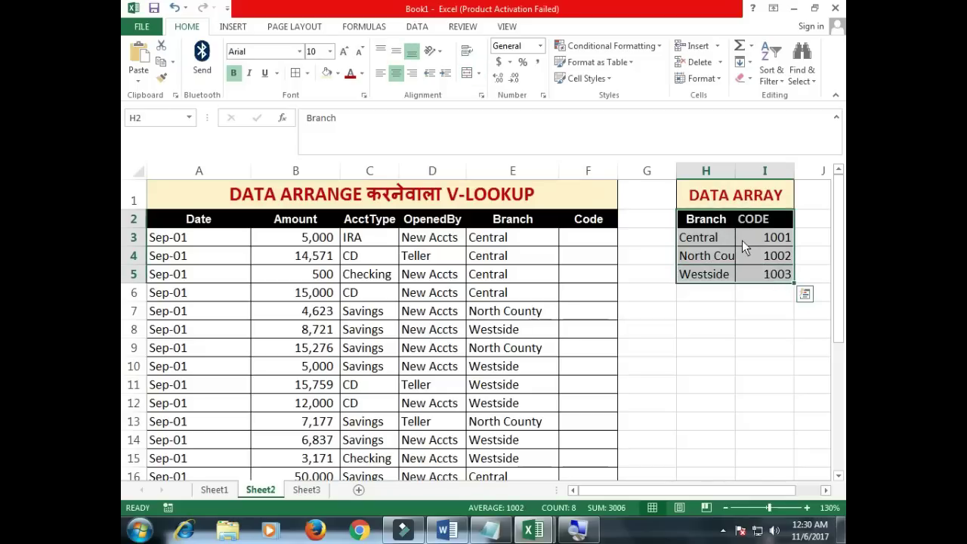
click(137, 120)
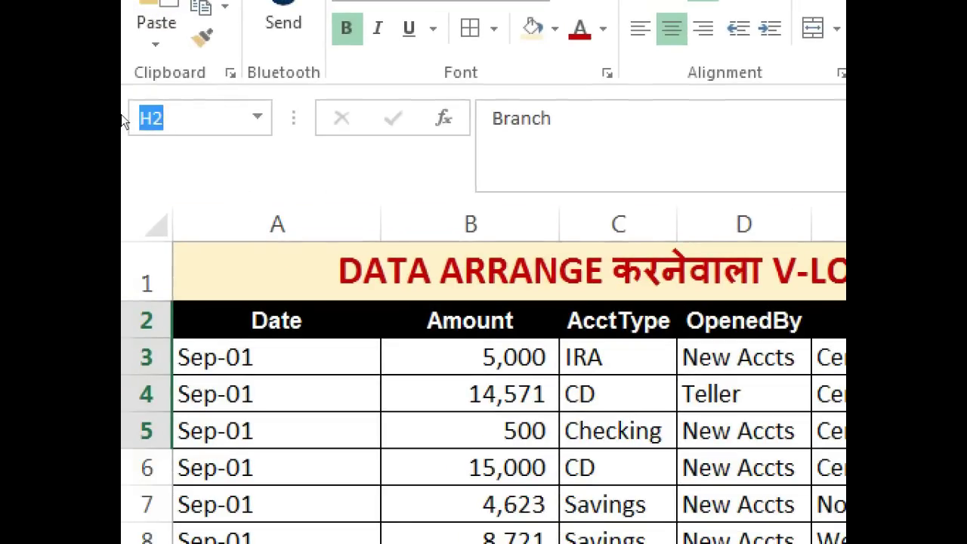
text(branch)
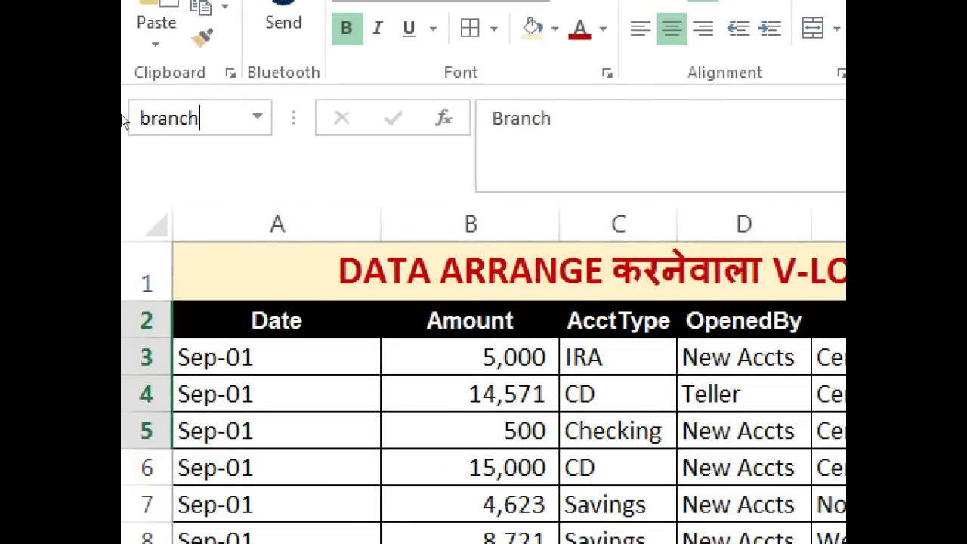
text(_code)
key(Return)
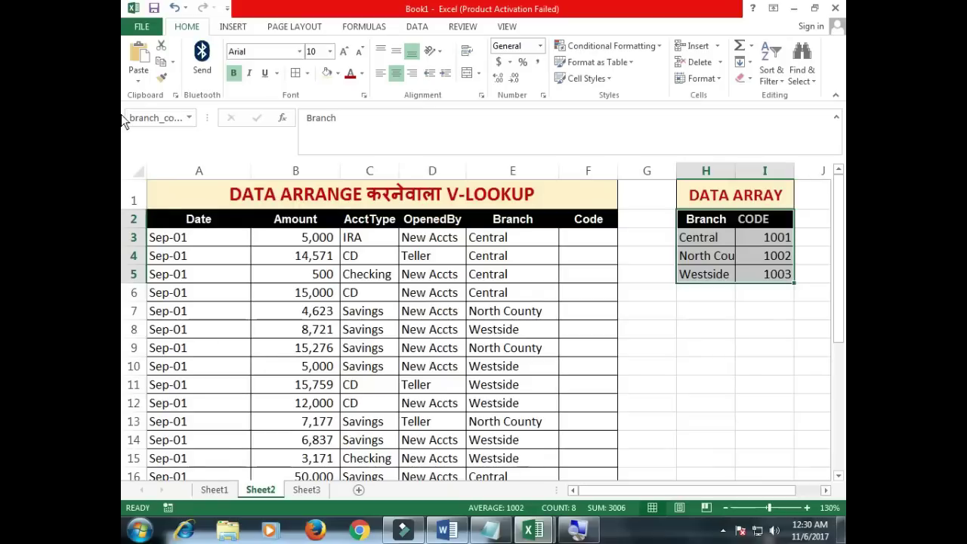
click(598, 240)
text(=vlo)
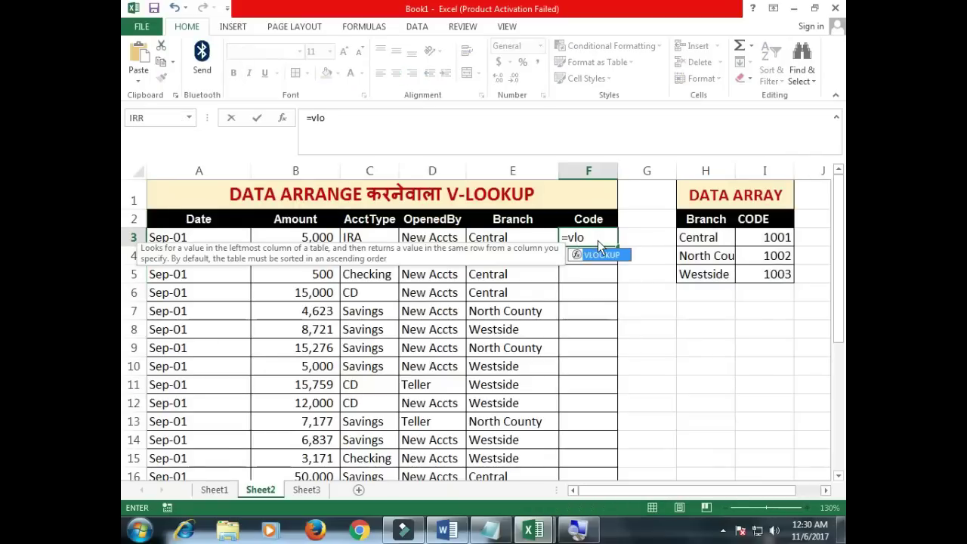
key(Tab)
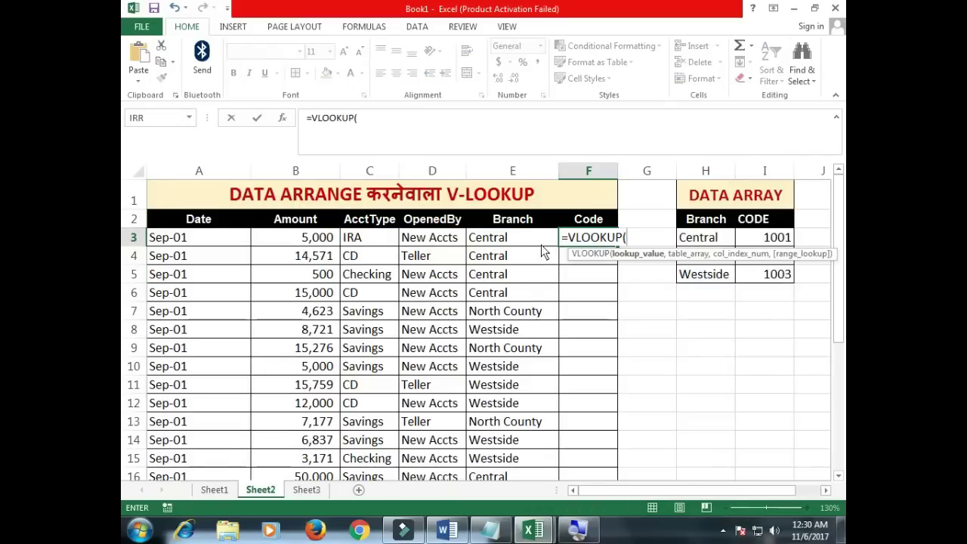
key(Escape)
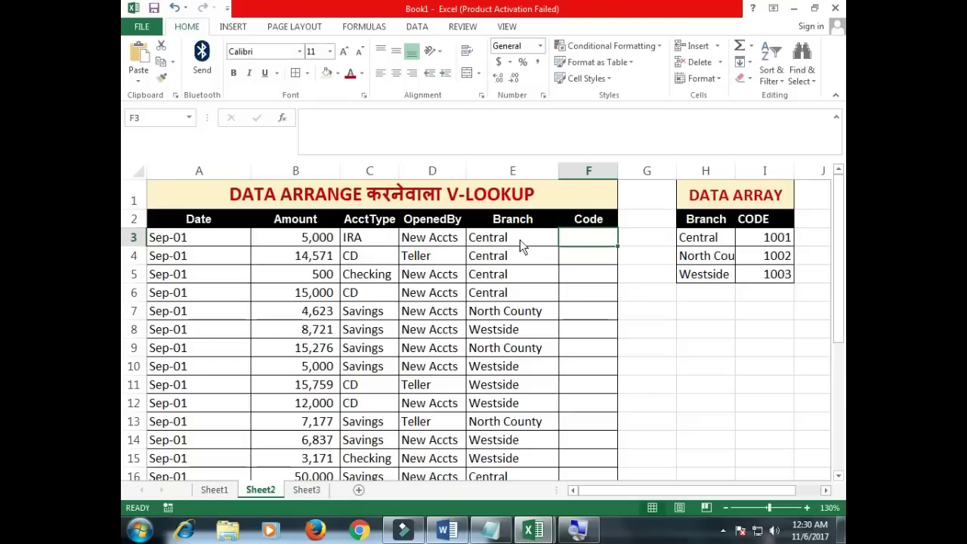
Examine the entries in the Branch column and the matching branches and codes in the DATA ARRAY table
click(514, 171)
drag(501, 242, 506, 297)
click(509, 317)
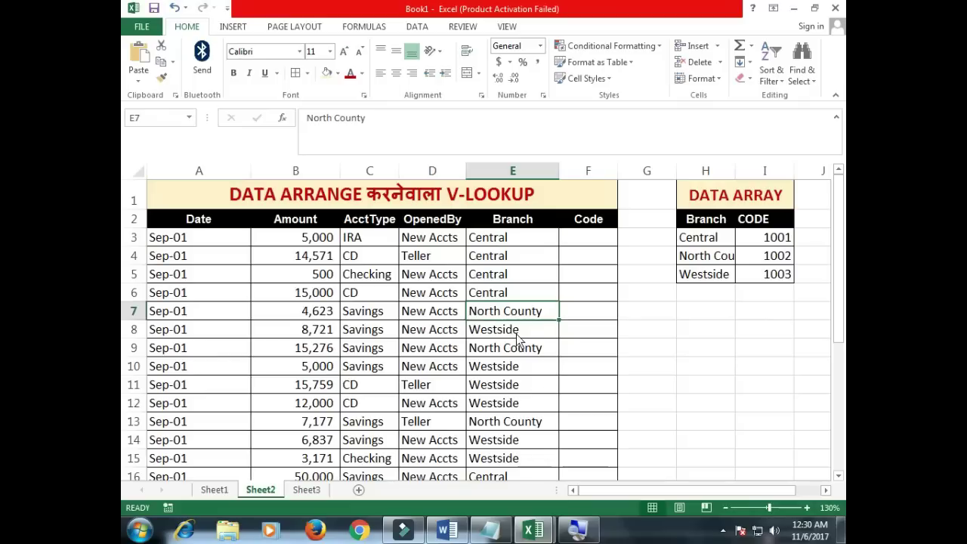
click(519, 336)
click(521, 350)
click(527, 368)
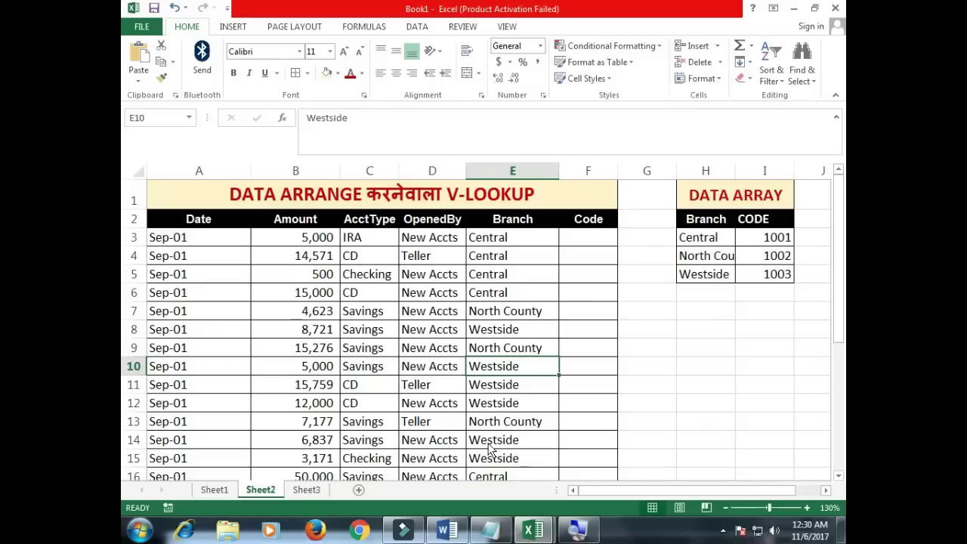
scroll(488, 443, down, 5)
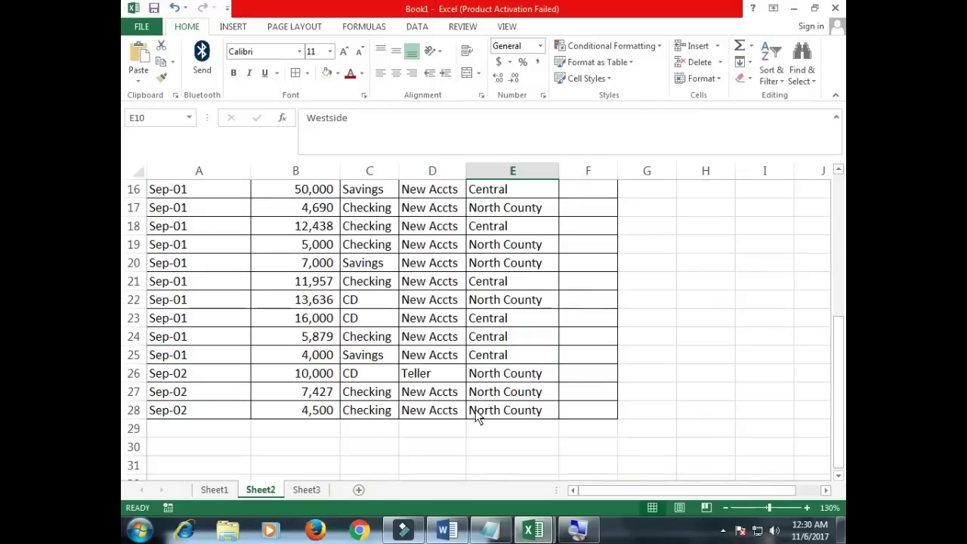
scroll(477, 412, up, 5)
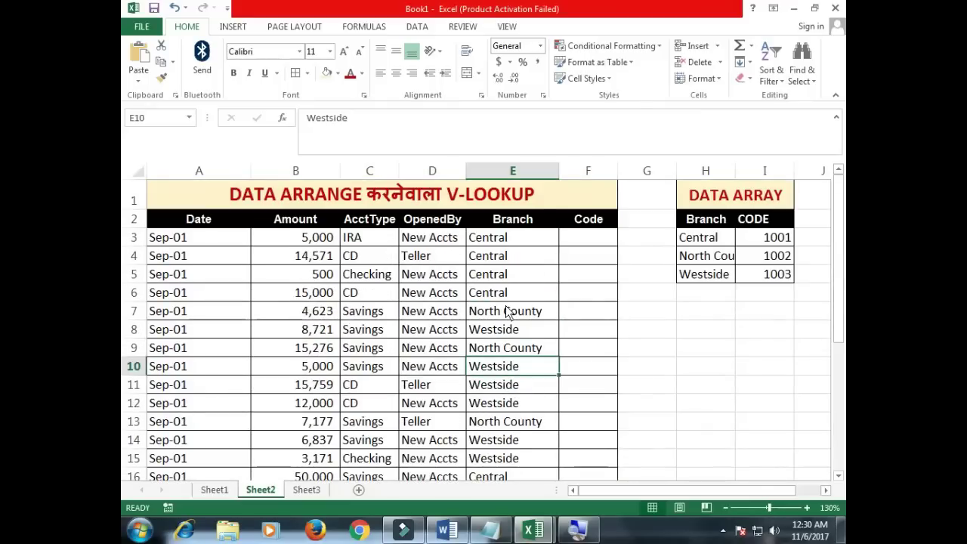
drag(503, 254, 508, 335)
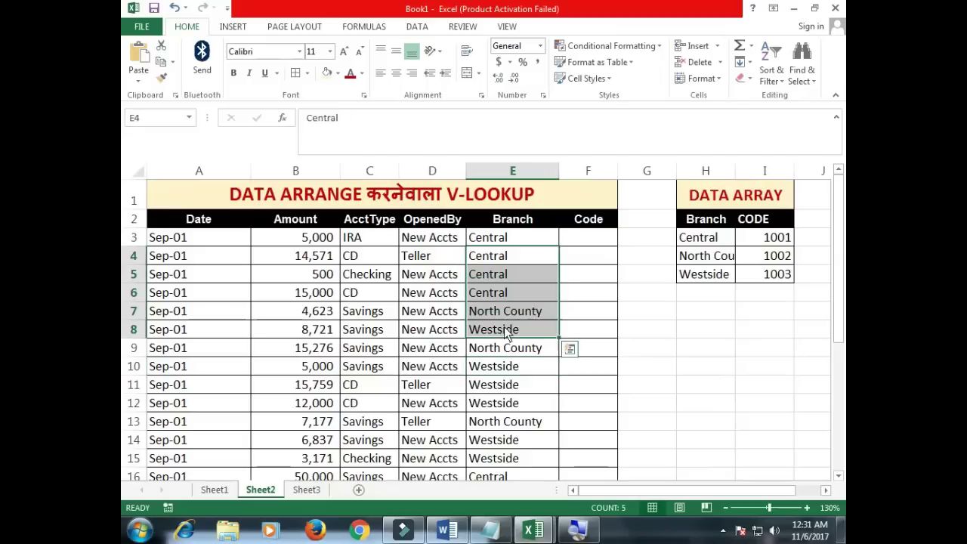
click(591, 240)
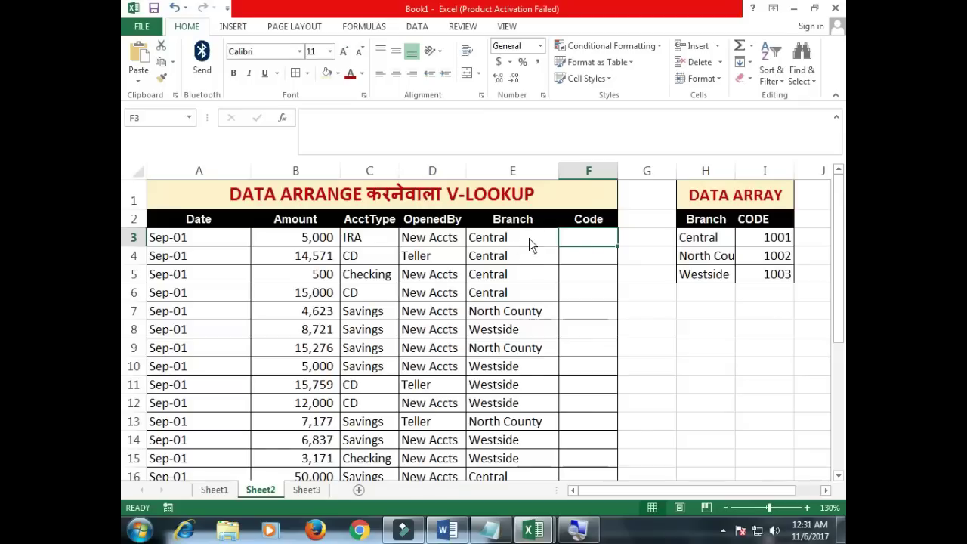
drag(512, 243, 512, 296)
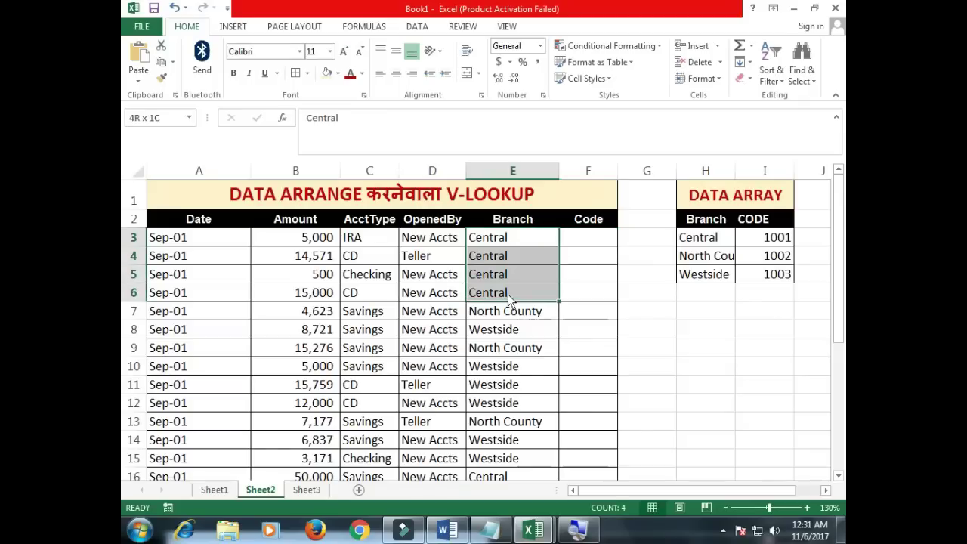
drag(771, 238, 767, 274)
drag(706, 219, 731, 263)
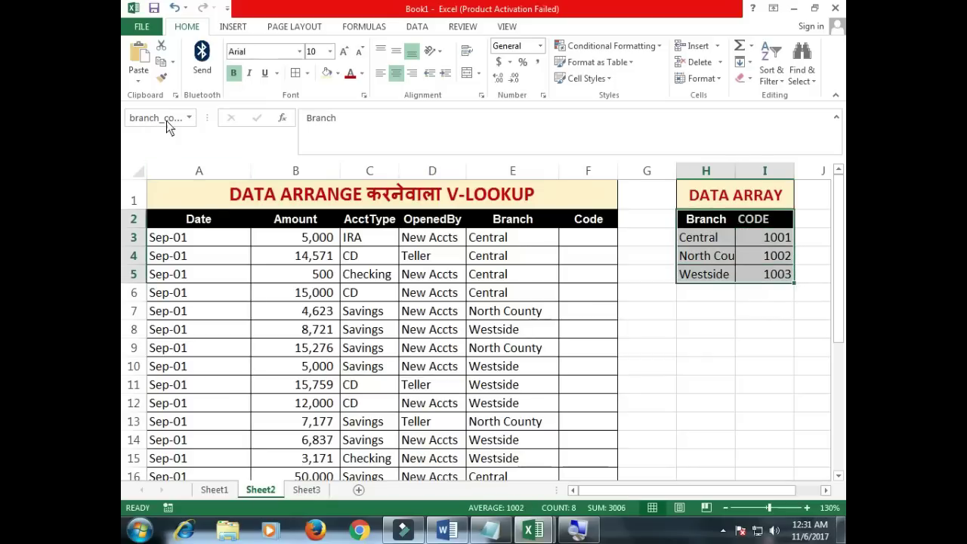
Enter the formula =VLOOKUP(E3,branch_code,2,0) in the first Code cell, F3
click(593, 239)
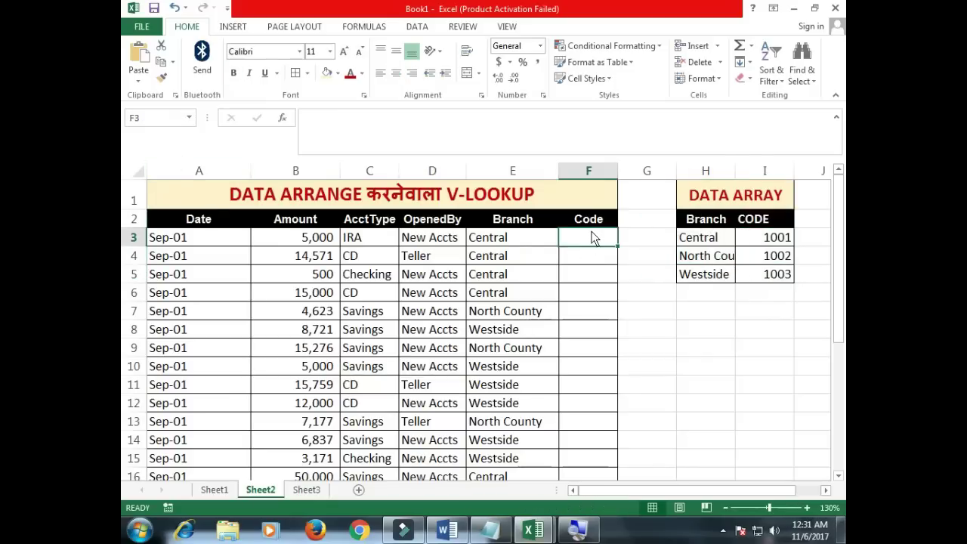
text(=vl)
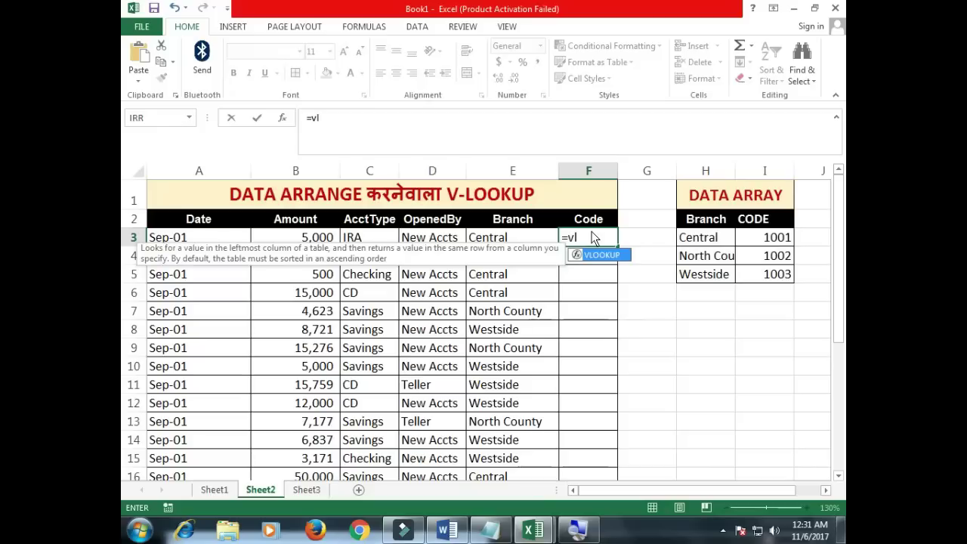
key(Tab)
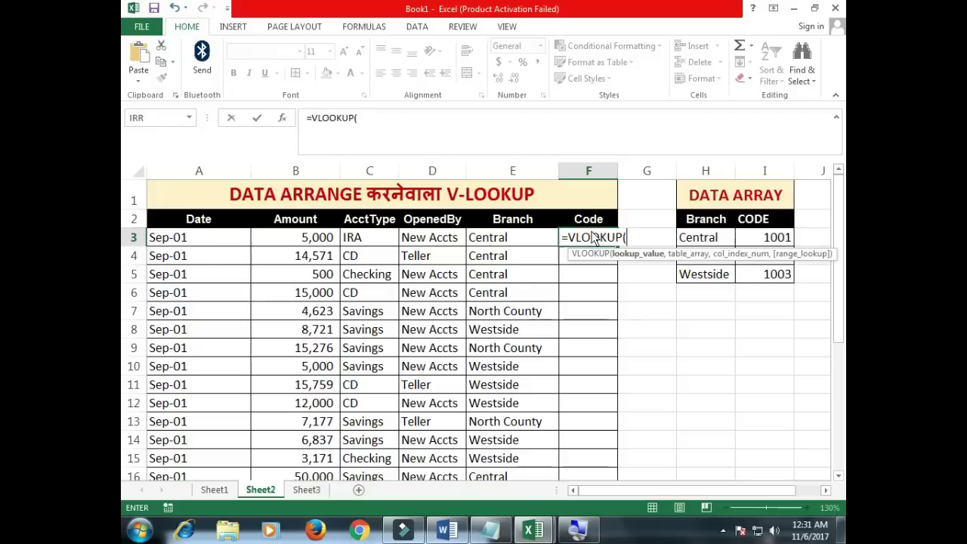
click(526, 238)
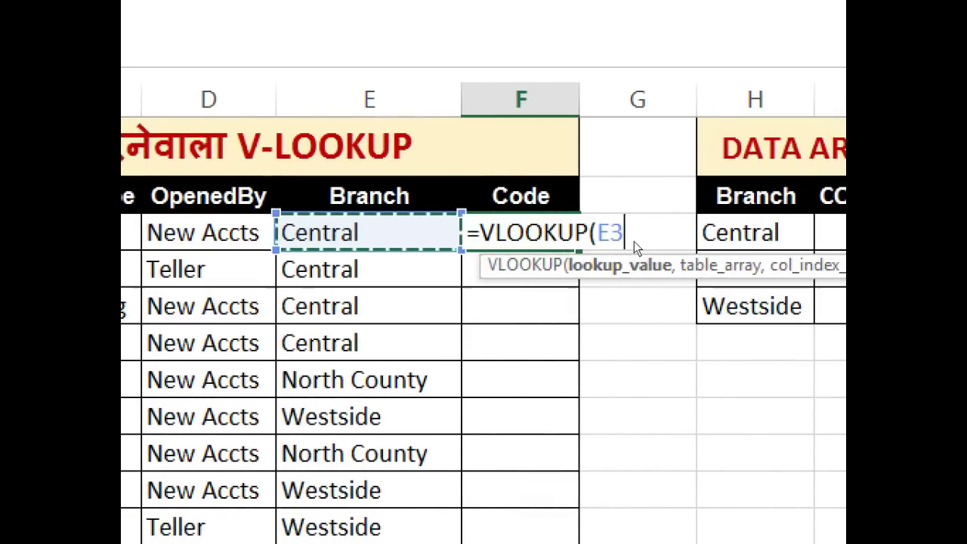
text(,)
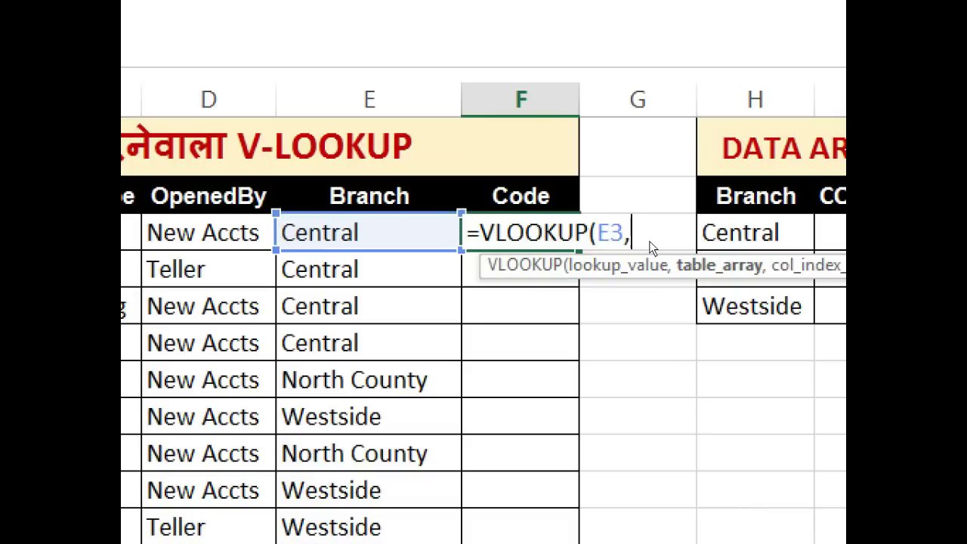
text(bra)
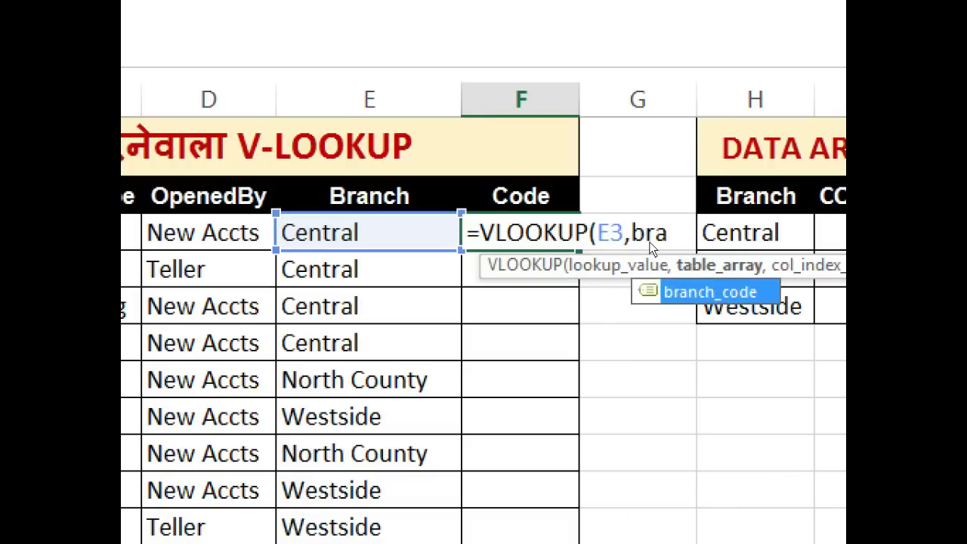
key(Tab)
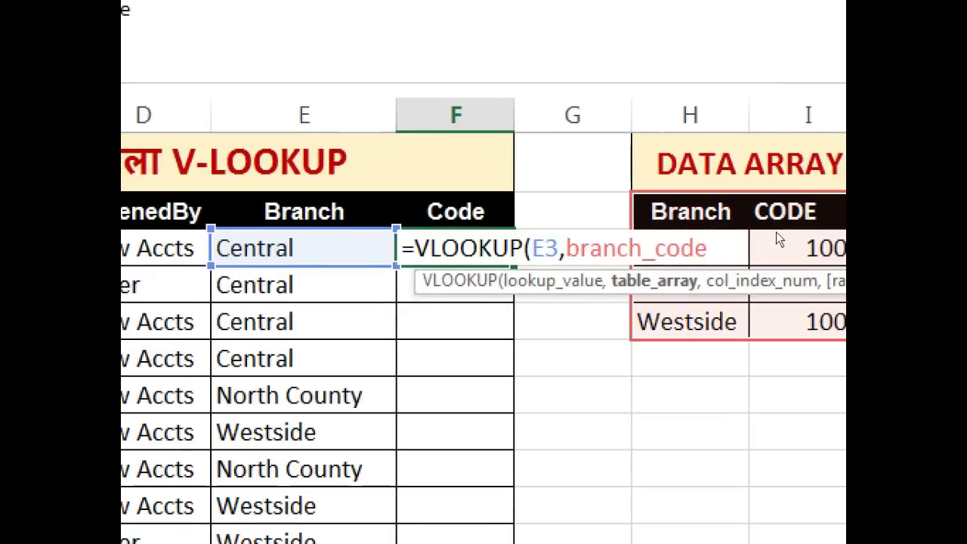
text(,)
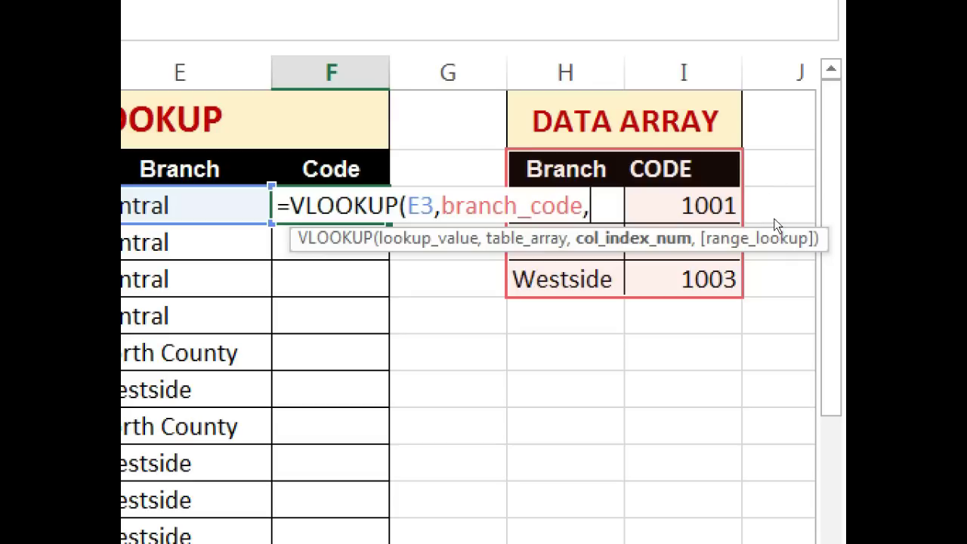
text(2,0)
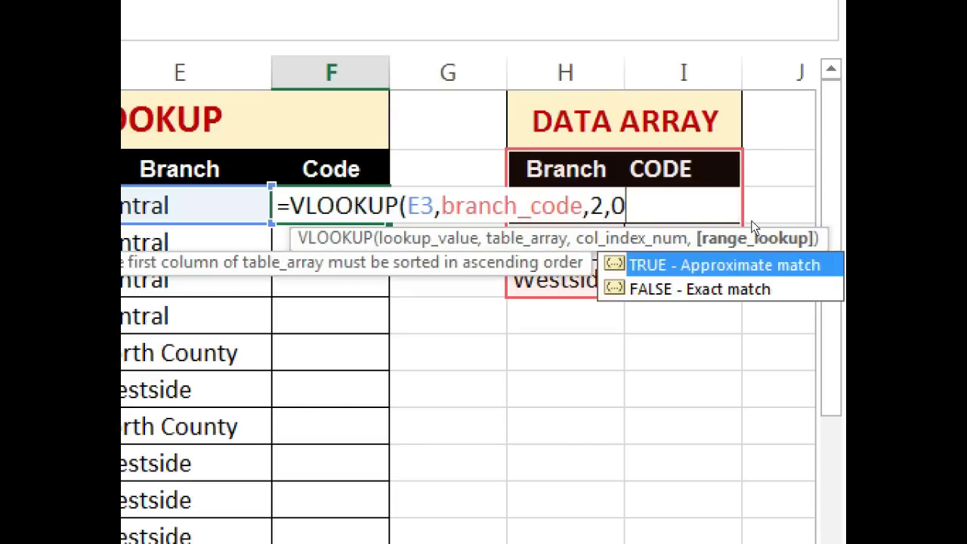
text())
key(Return)
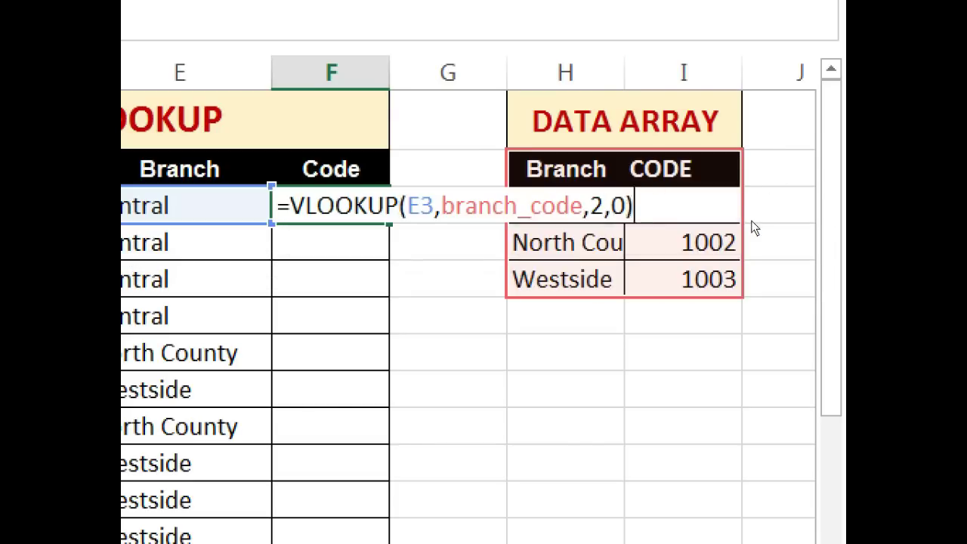
Fill the VLOOKUP formula from F3 down the rest of the Code column
key(Up)
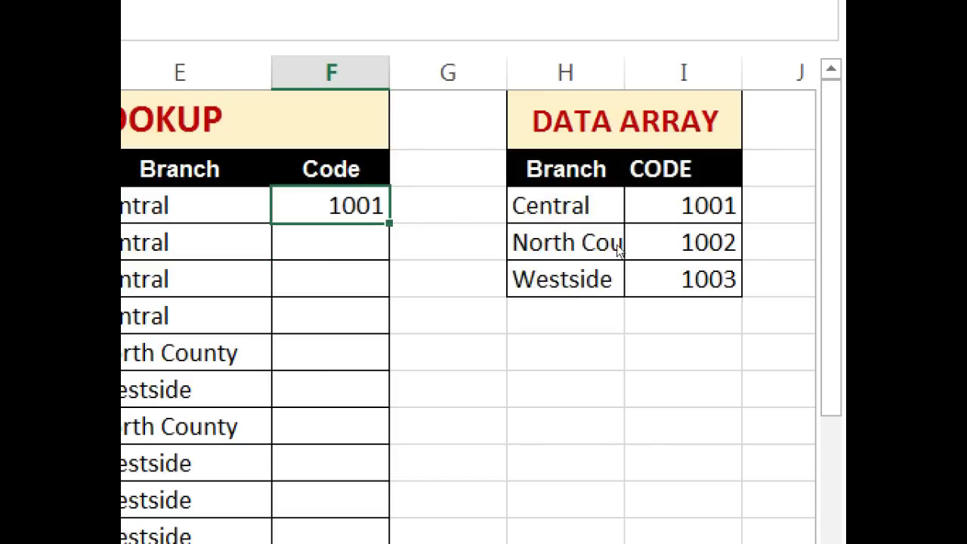
double_click(389, 223)
scroll(612, 251, down, 1)
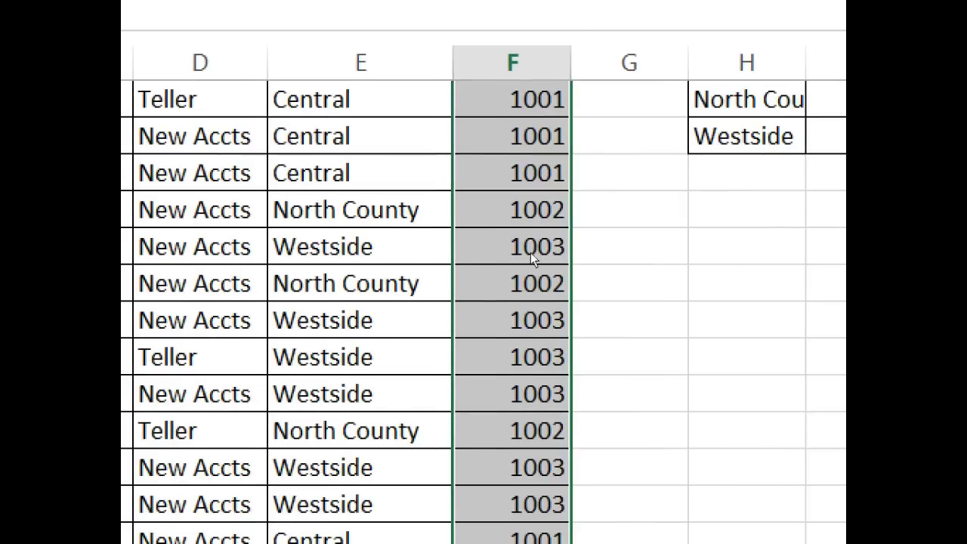
Check the filled codes against the entries in the Branch column, row by row, and review the whole table
click(181, 220)
click(331, 220)
key(Down)
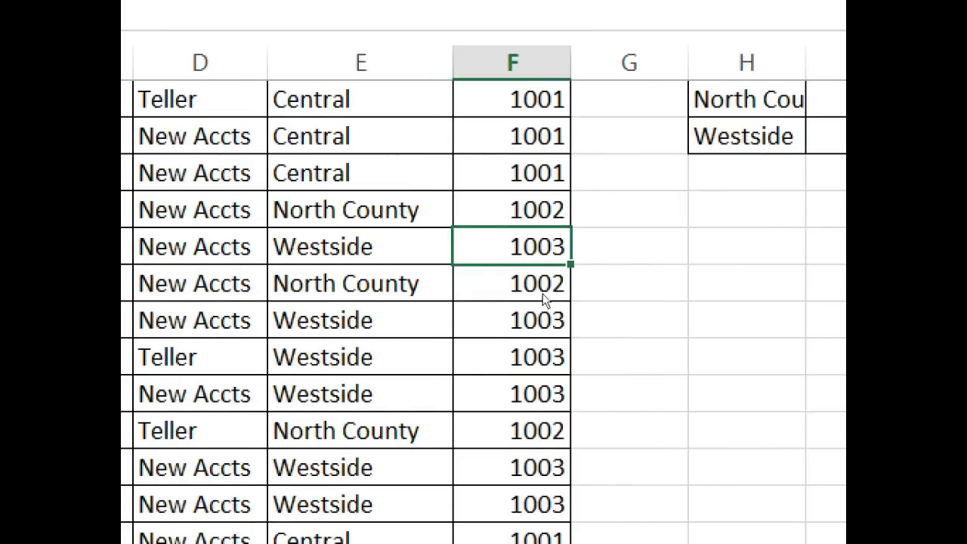
key(Left)
key(Down)
key(Down)
key(Down)
key(Down)
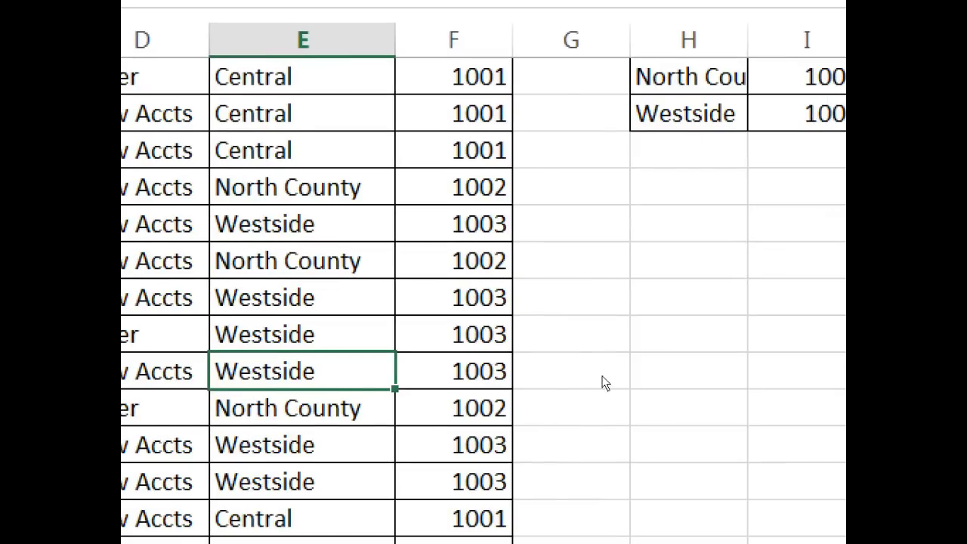
key(Right)
key(Right)
key(Up)
key(Up)
key(Up)
key(Up)
key(Up)
scroll(677, 189, up, 1)
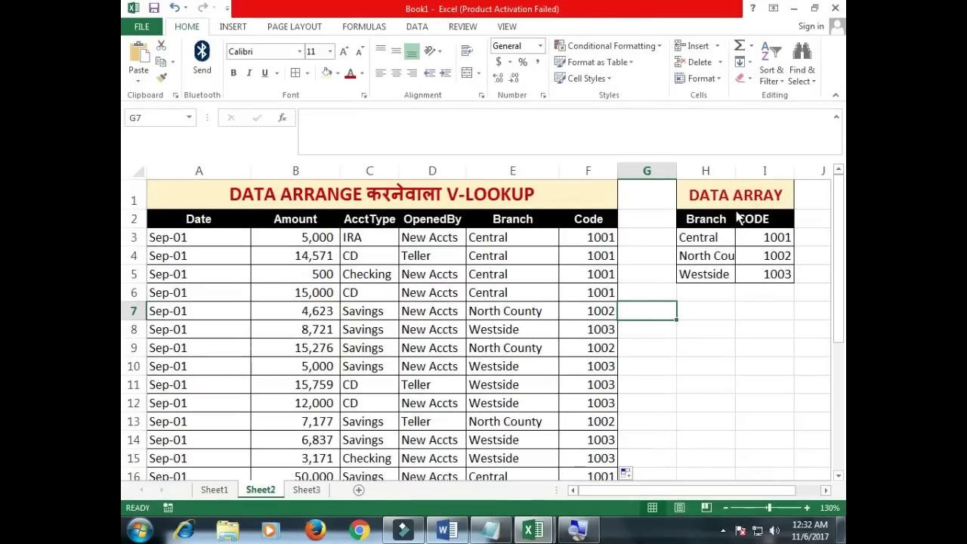
drag(565, 205, 563, 361)
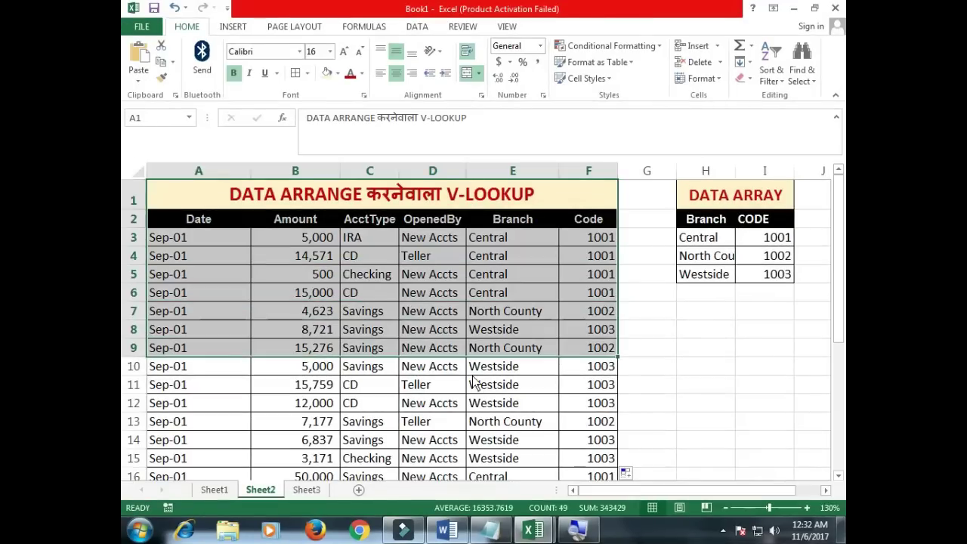
On Sheet1, examine the Product ID, Product and W.STATUS columns and the lookup cells F3:F5
click(224, 489)
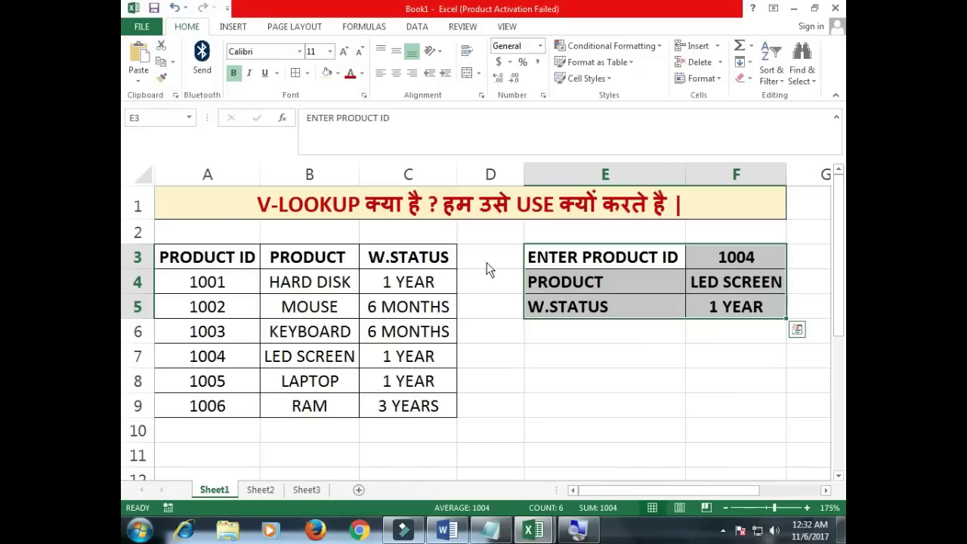
drag(407, 256, 443, 362)
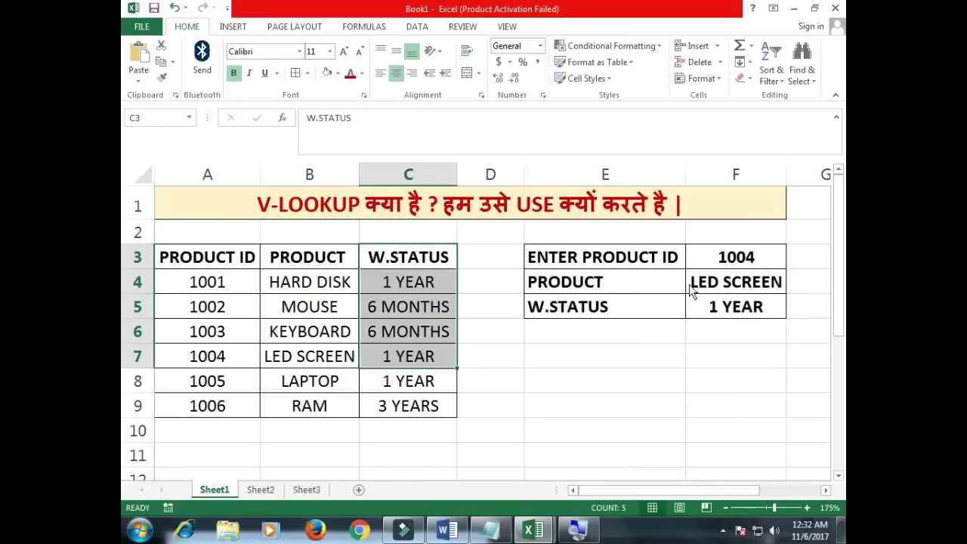
drag(723, 264, 733, 313)
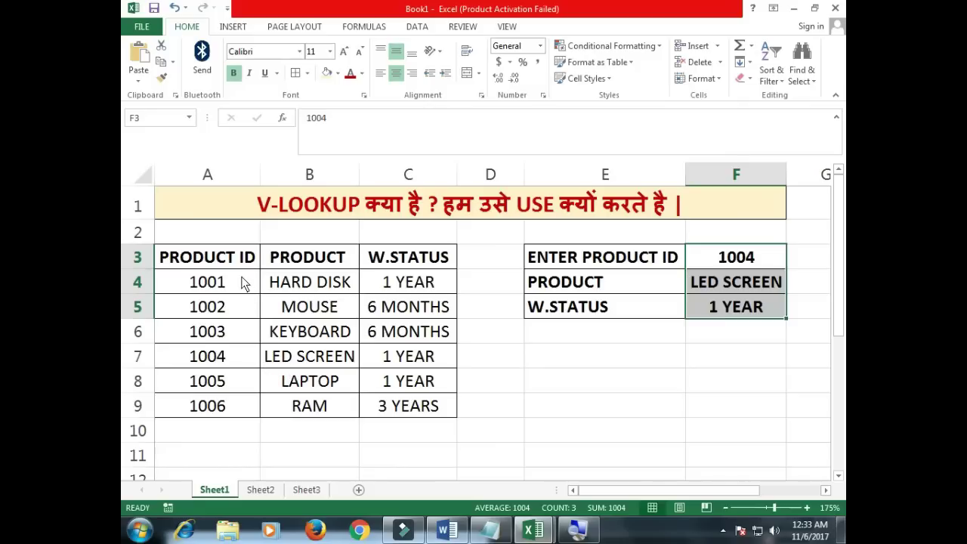
drag(246, 261, 259, 405)
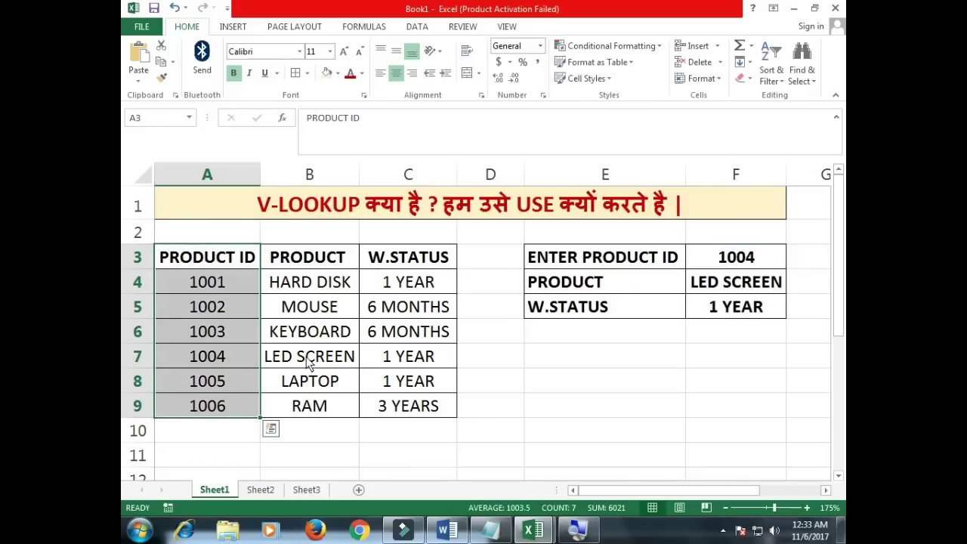
drag(325, 258, 331, 392)
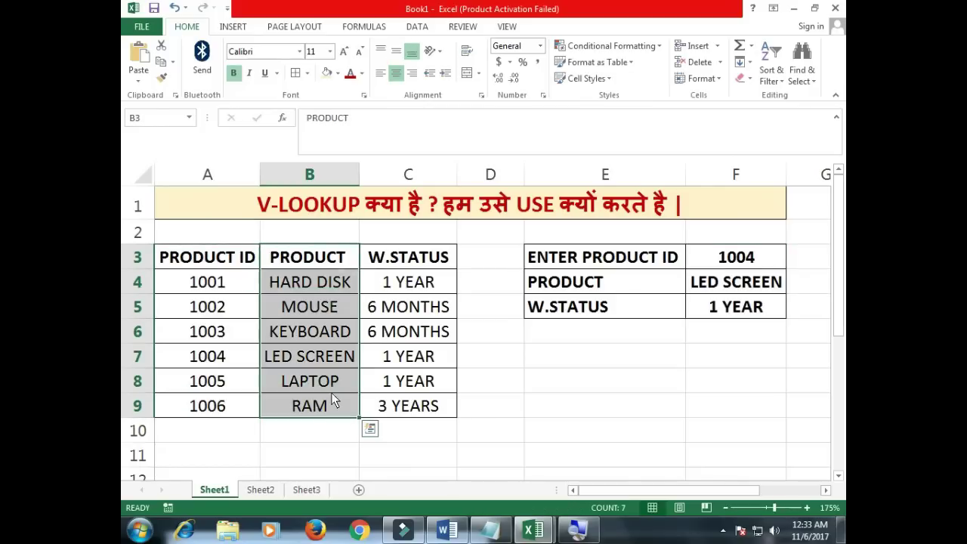
click(338, 283)
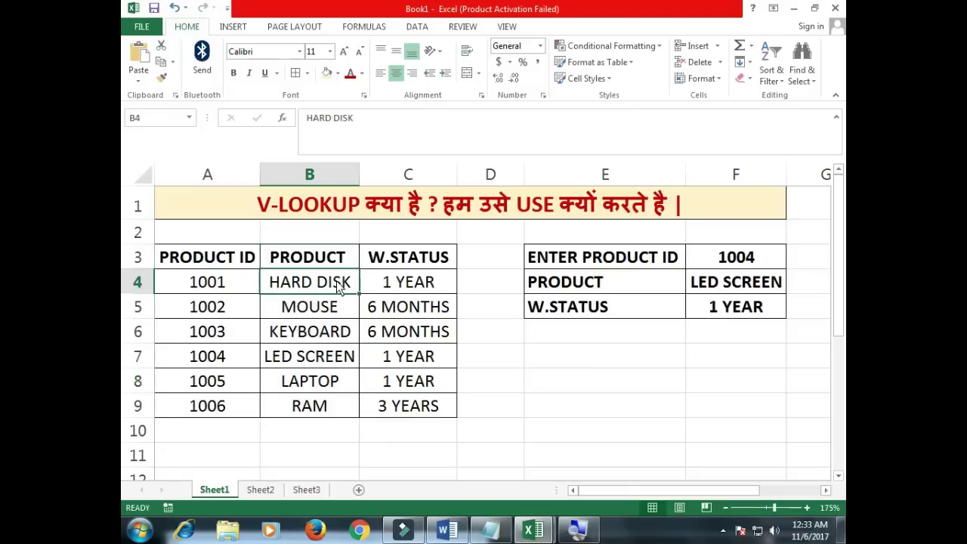
click(232, 281)
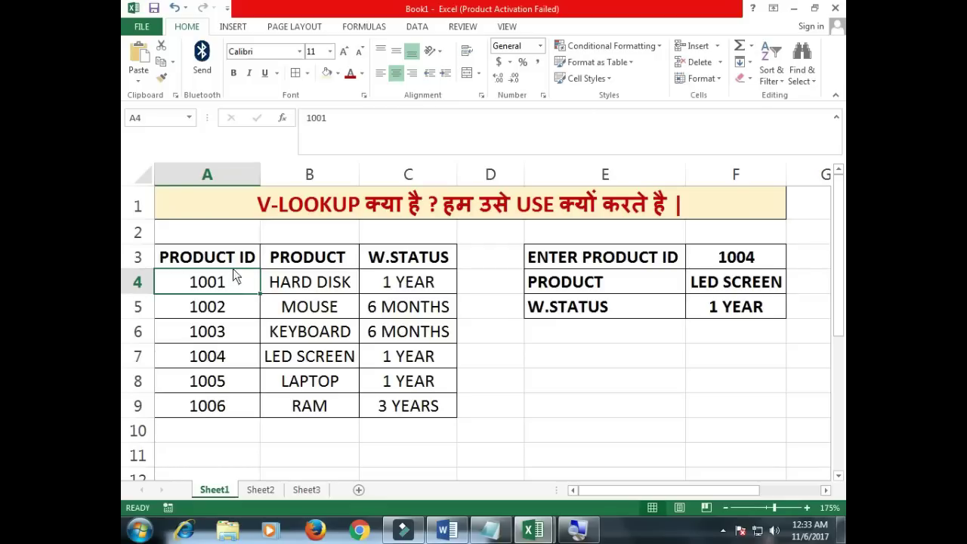
click(314, 285)
drag(235, 263, 332, 409)
Enter the note "left to right" in cell E8 below the product lookup
click(576, 378)
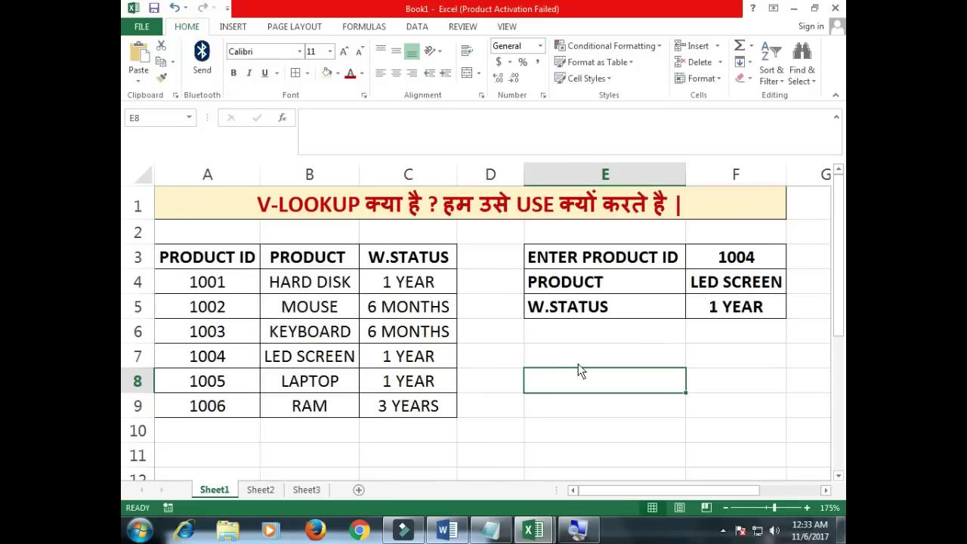
text(left)
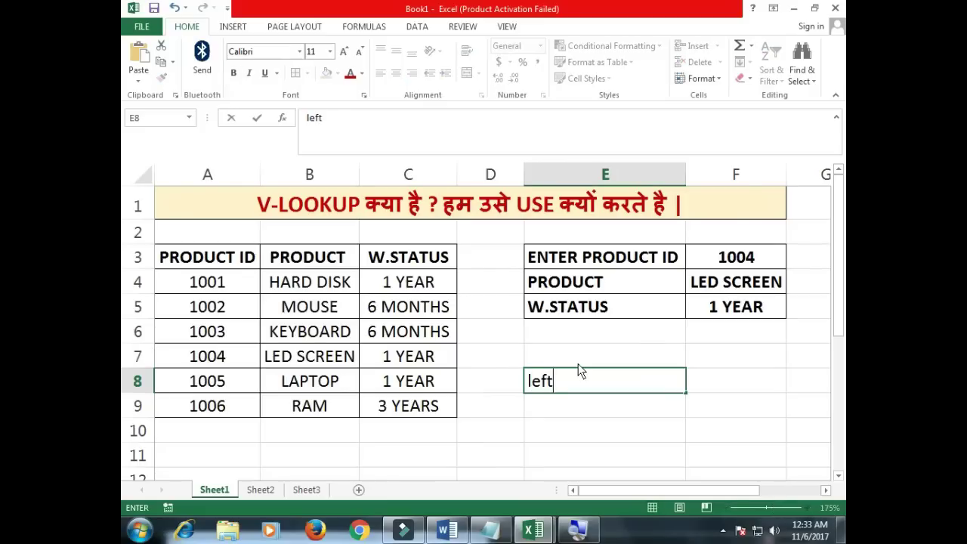
text( to right)
key(Return)
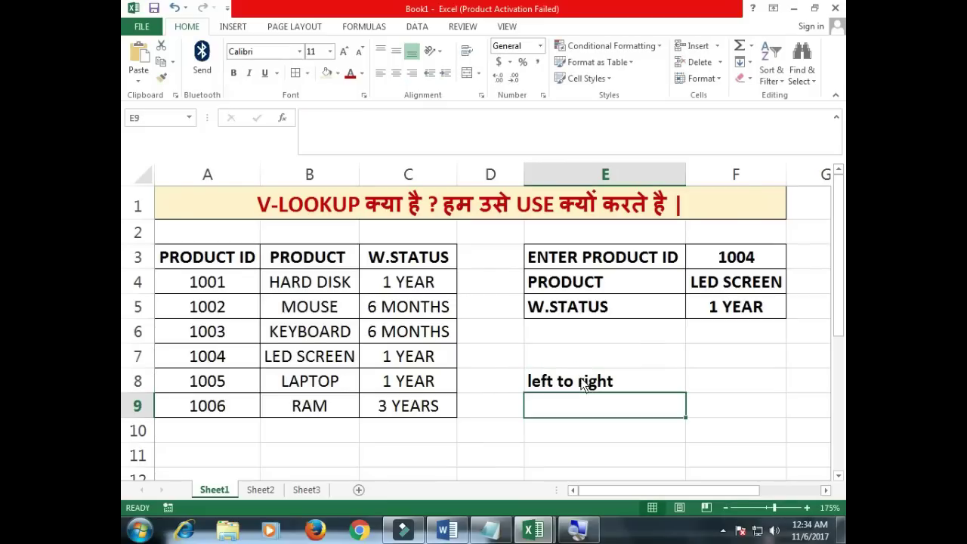
click(583, 386)
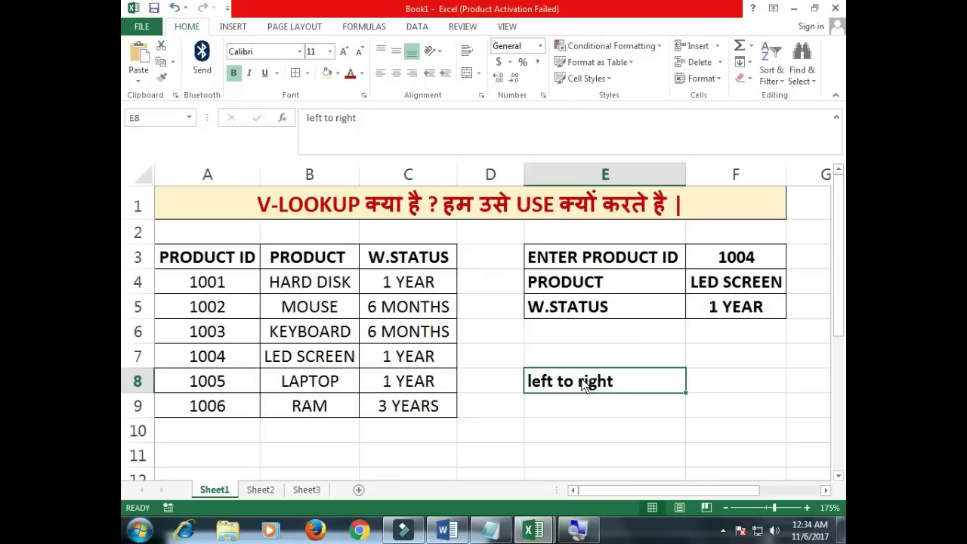
key(Down)
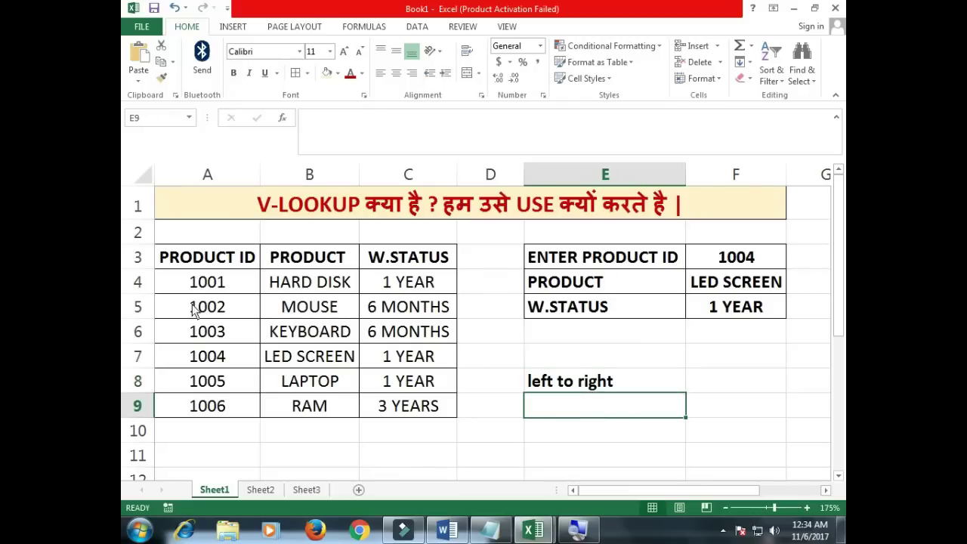
Review the left-to-right lookup direction in Sheet1's product IDs and results and in Sheet2's Branch, DATA ARRAY and Code ranges
drag(207, 284, 204, 411)
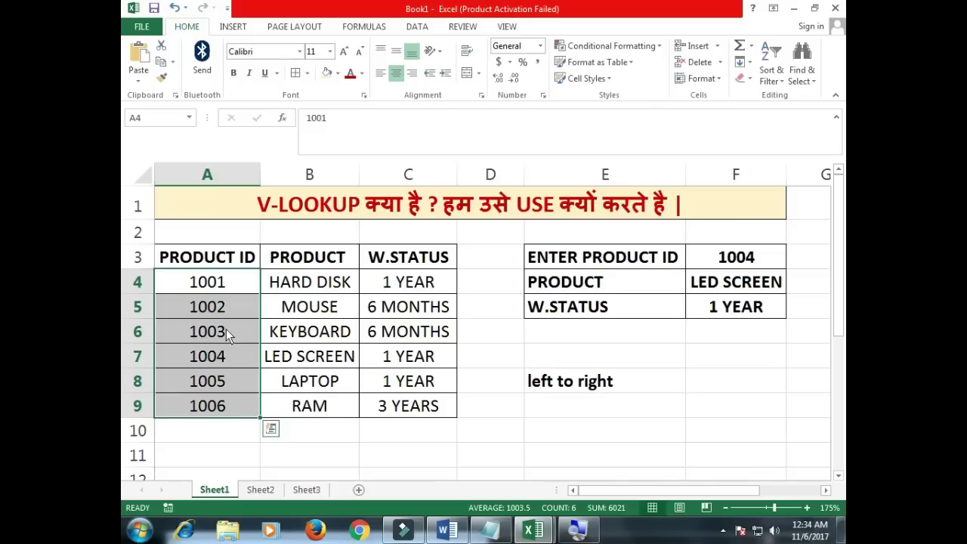
drag(775, 260, 746, 307)
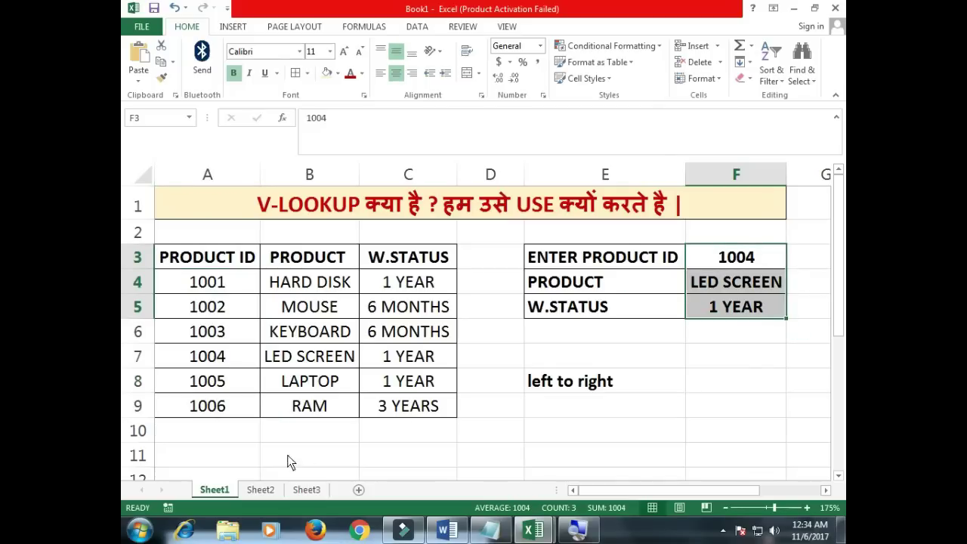
click(271, 495)
drag(504, 250, 514, 404)
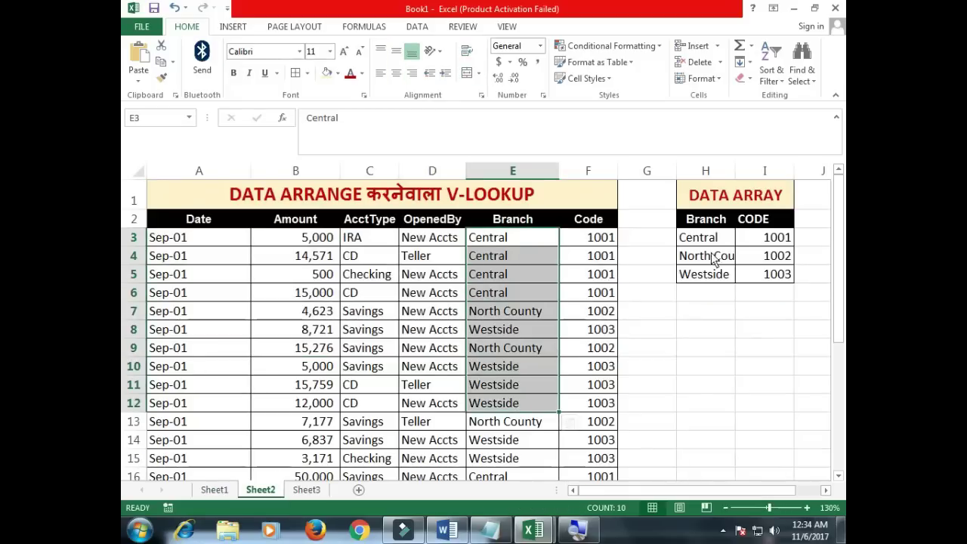
drag(706, 240, 771, 277)
drag(579, 250, 616, 421)
click(225, 486)
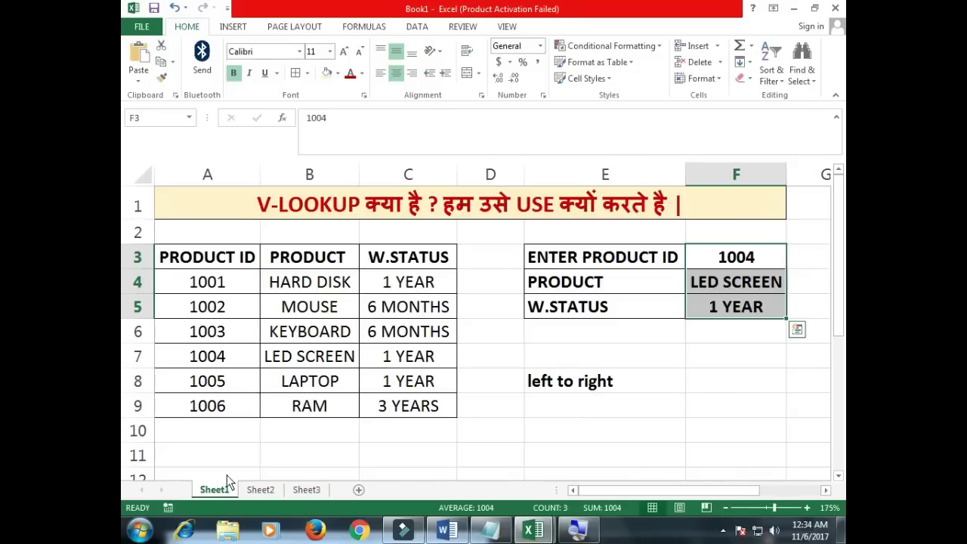
click(564, 386)
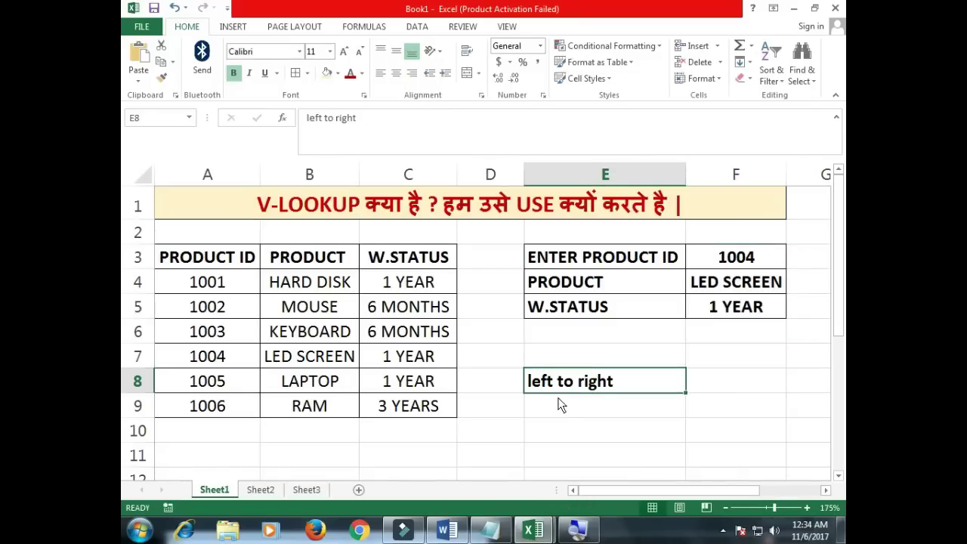
click(561, 405)
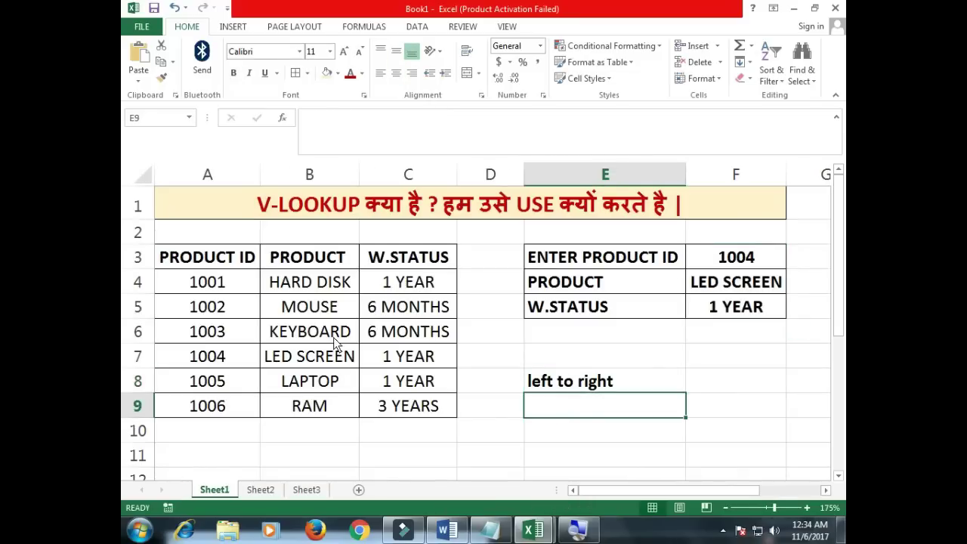
Change the LAPTOP row's product ID in A8 to 1004 to create a duplicate ID
click(219, 310)
click(226, 284)
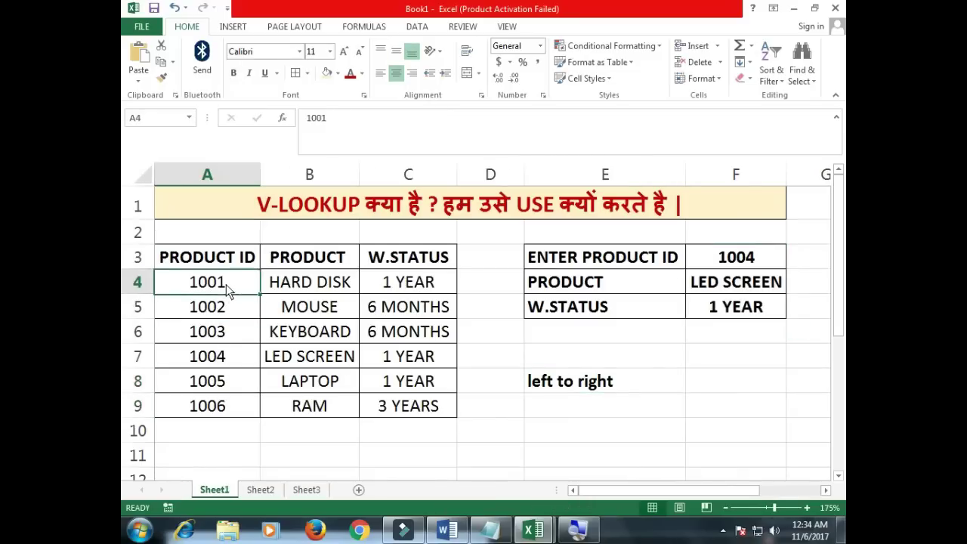
click(231, 380)
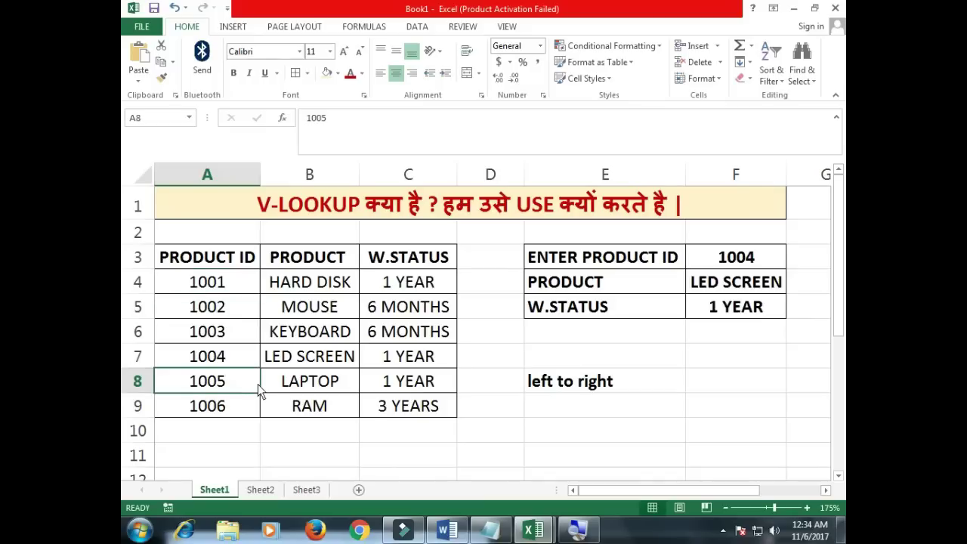
key(F2)
key(BackSpace)
text(4)
key(Return)
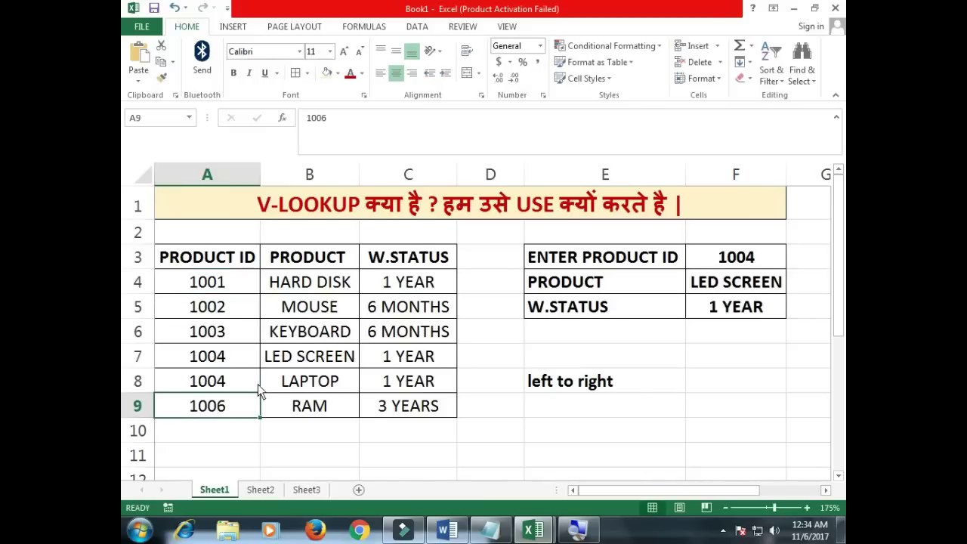
Test the product lookup by entering the product IDs 1006 and 1004 one after the other in F3
click(726, 284)
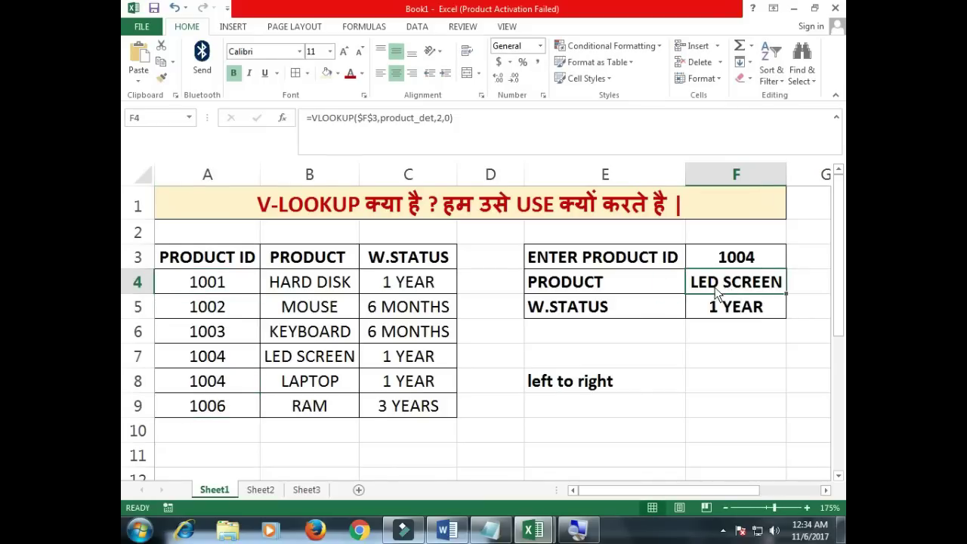
click(736, 260)
text(1)
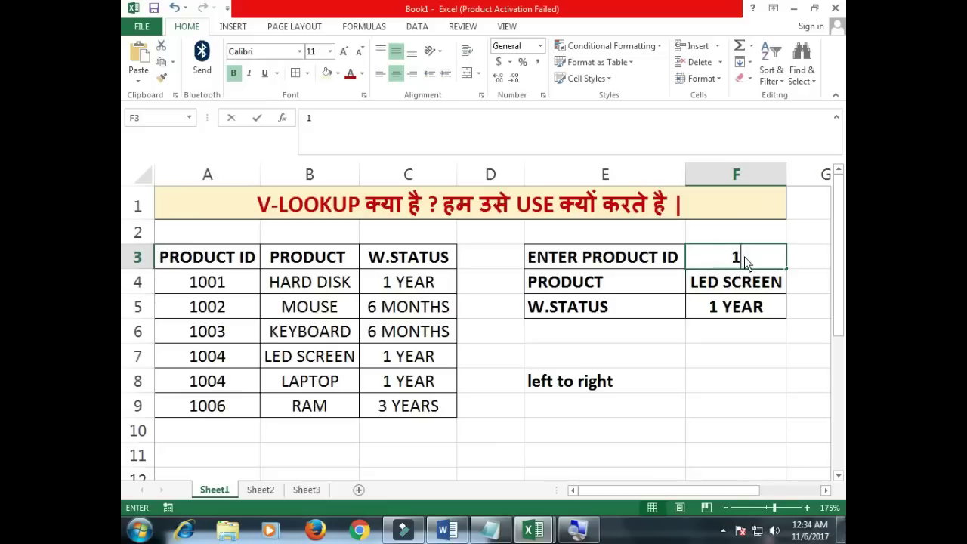
text(006)
key(Return)
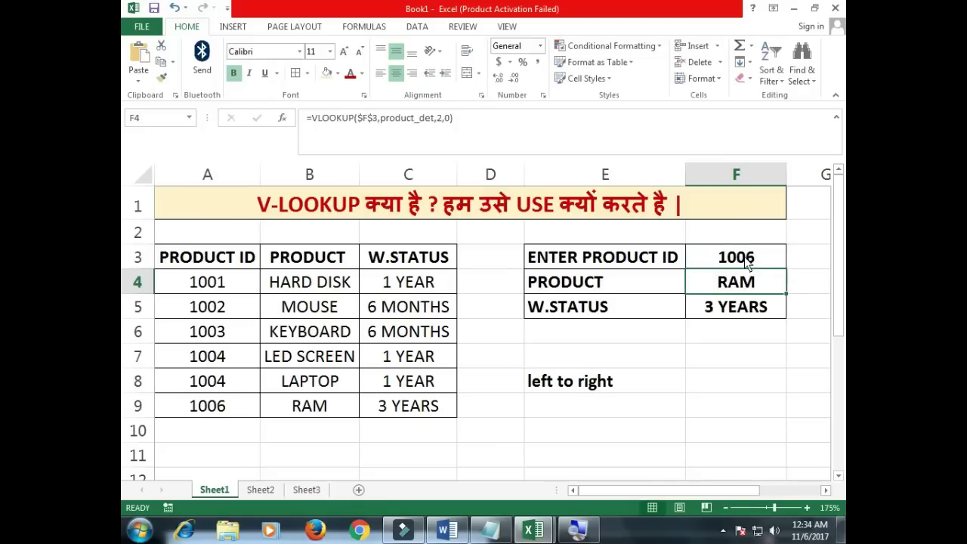
click(747, 261)
text(1004)
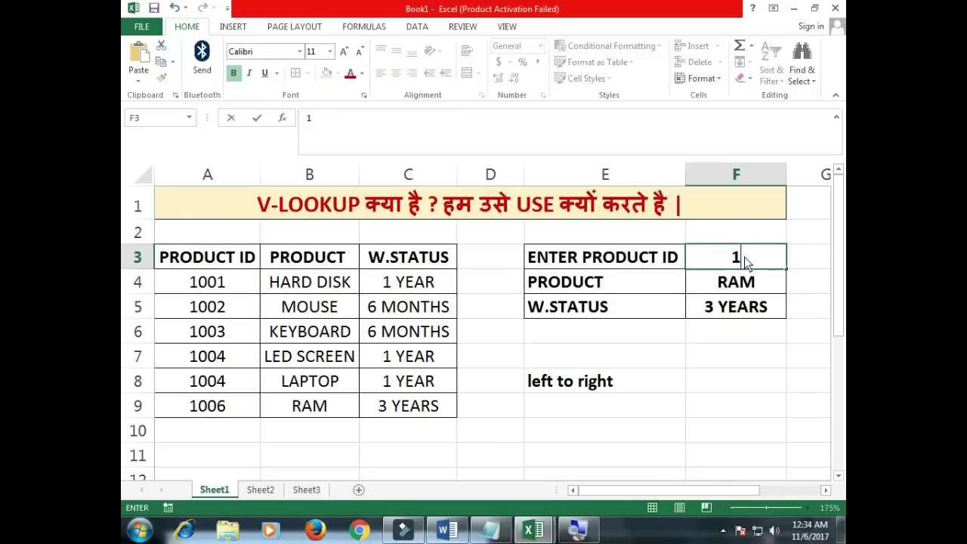
key(Return)
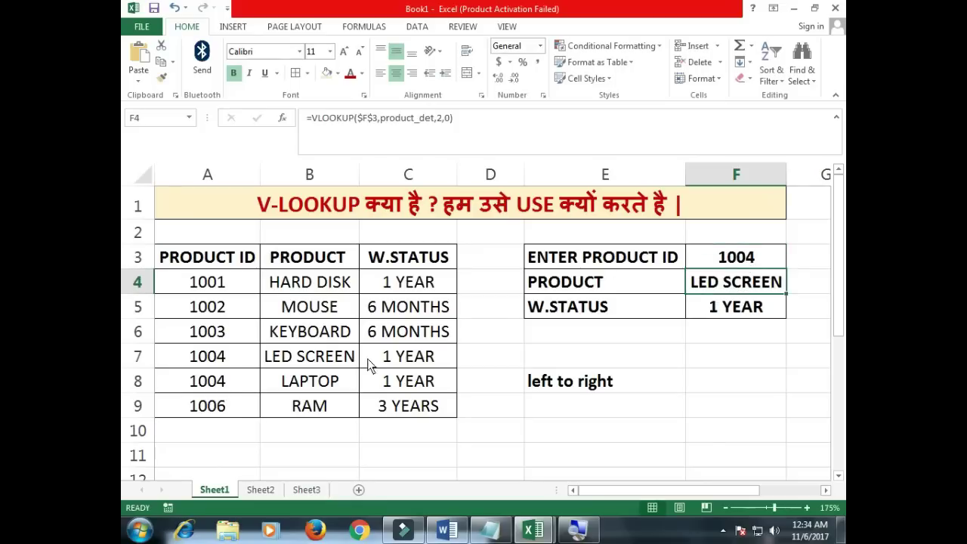
Examine the duplicate product IDs in A7:A8, the whole Product ID column and the note in E8
click(232, 380)
drag(234, 355, 235, 375)
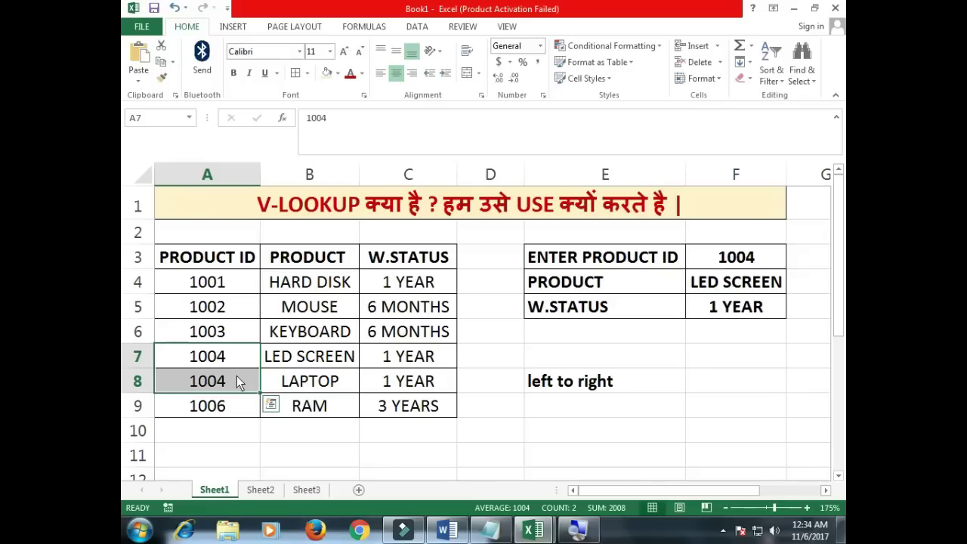
drag(232, 282, 234, 414)
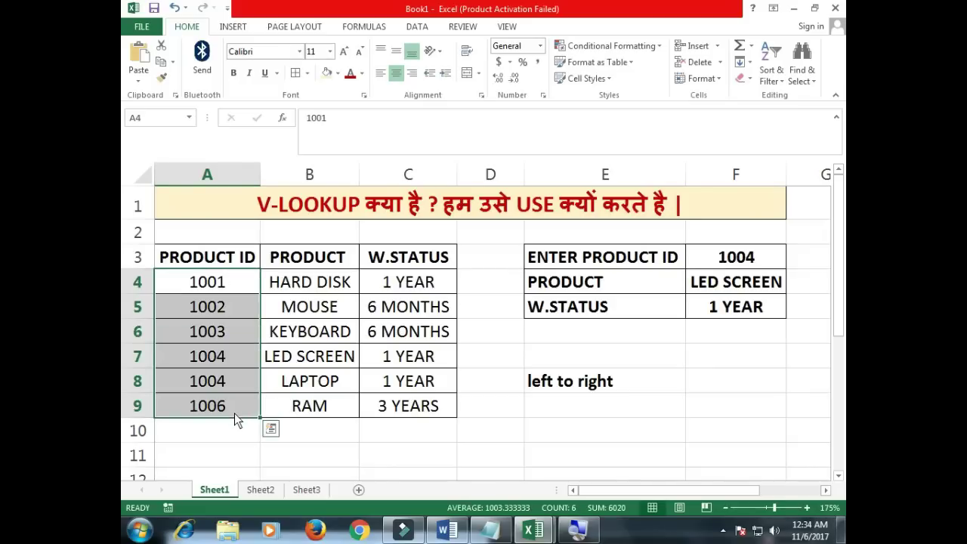
click(612, 384)
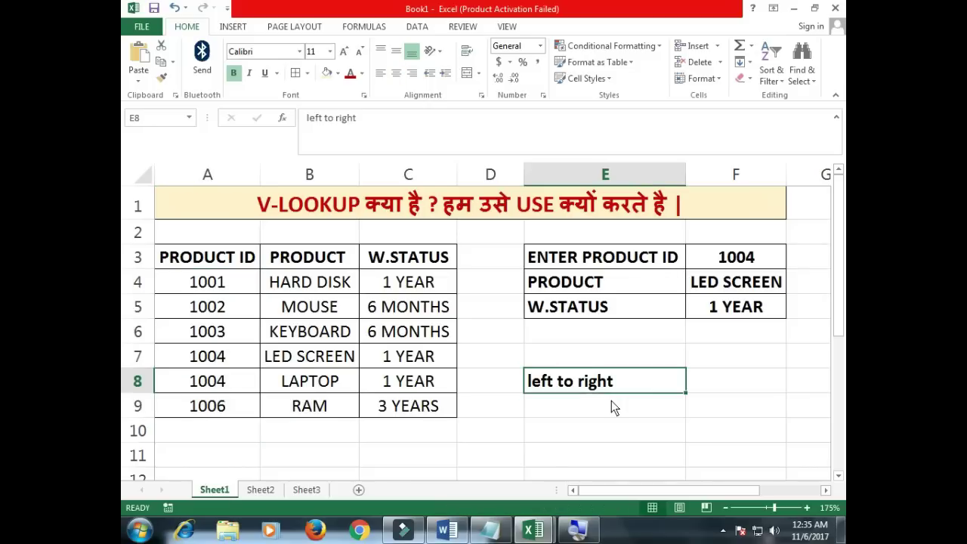
Review Sheet1's lookup table A3:C9, covering the PRODUCT ID column against the PRODUCT and W.STATUS columns
drag(211, 259, 413, 415)
drag(238, 279, 242, 413)
drag(306, 259, 423, 412)
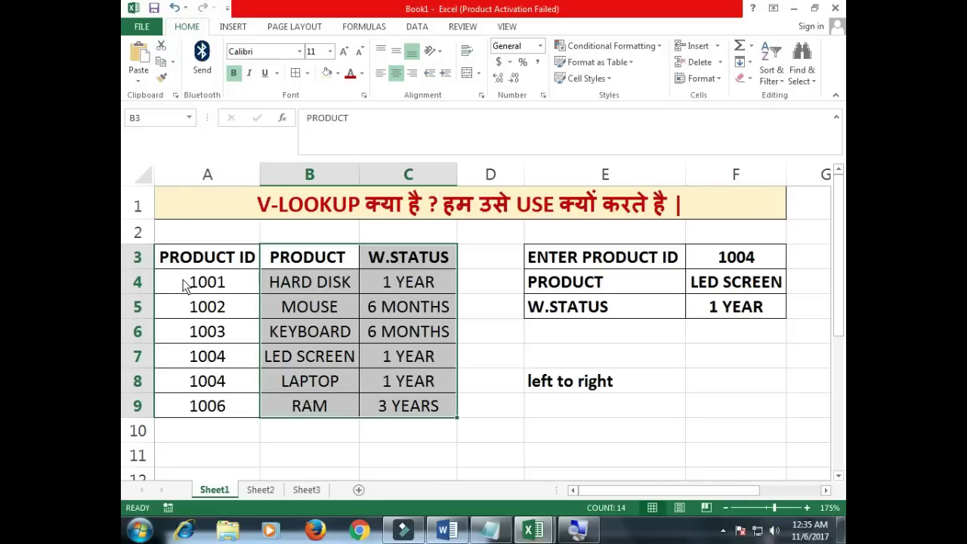
drag(194, 260, 222, 406)
drag(301, 261, 312, 419)
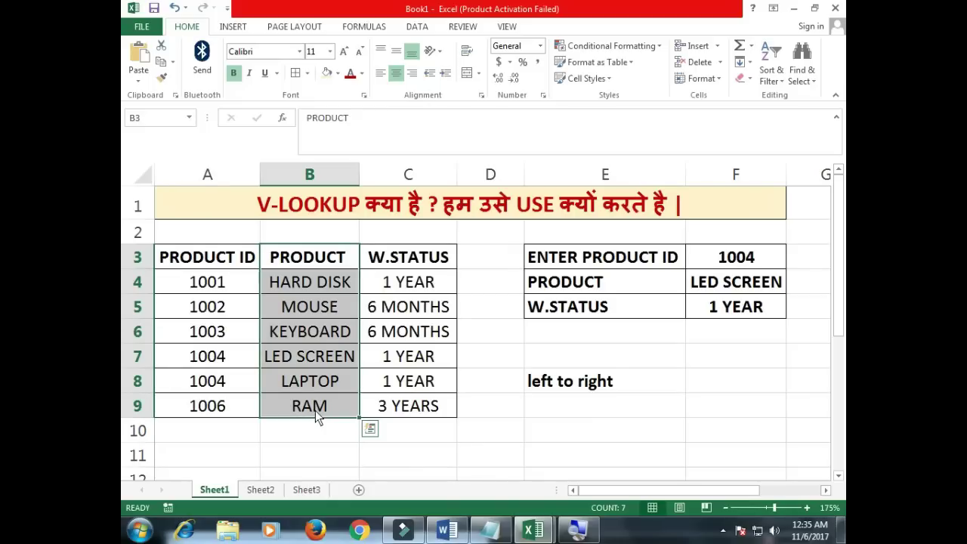
Go to Sheet3 and examine its INDEX heading, the MOUSE lookup in E4:F4 and the matching product row in A5:B5
click(306, 490)
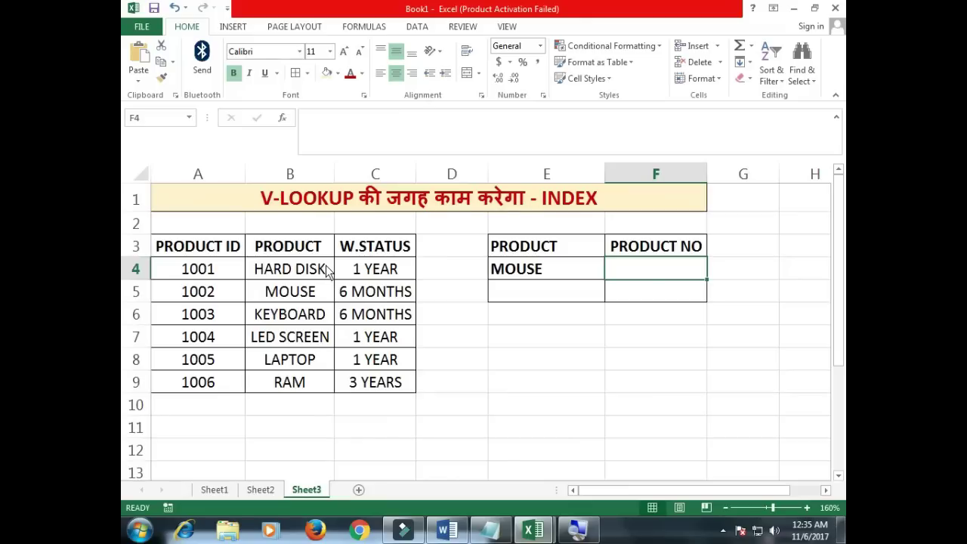
ctrl+scroll(325, 265, up, 1)
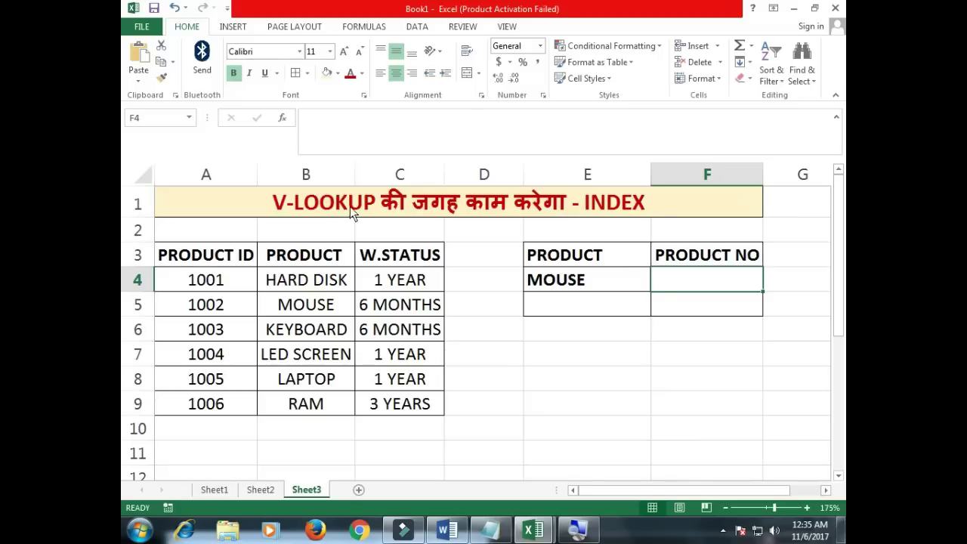
click(491, 211)
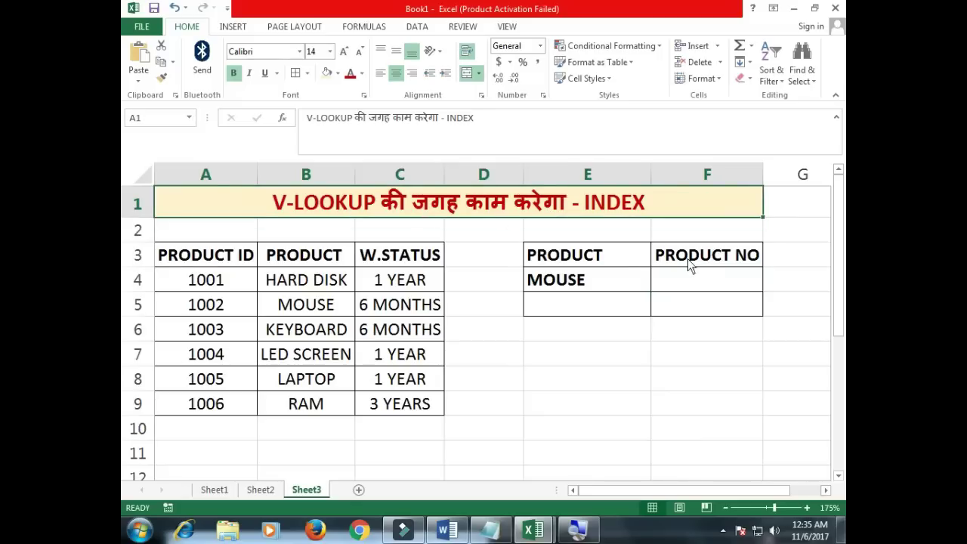
click(686, 286)
click(574, 280)
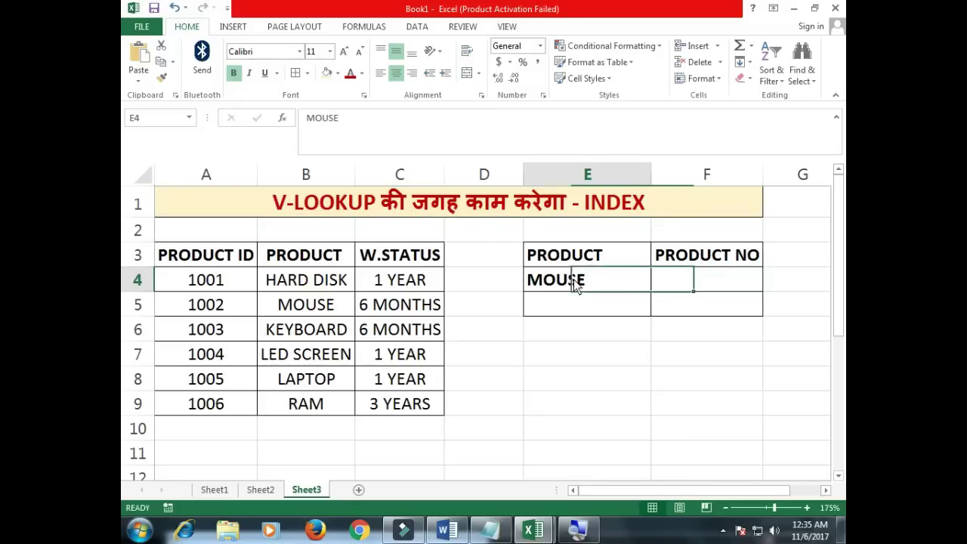
click(305, 311)
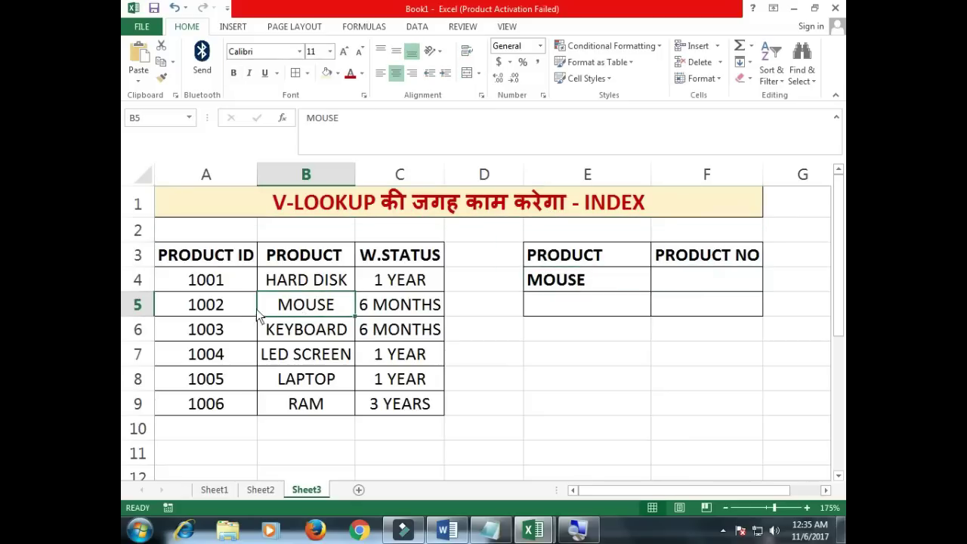
click(220, 317)
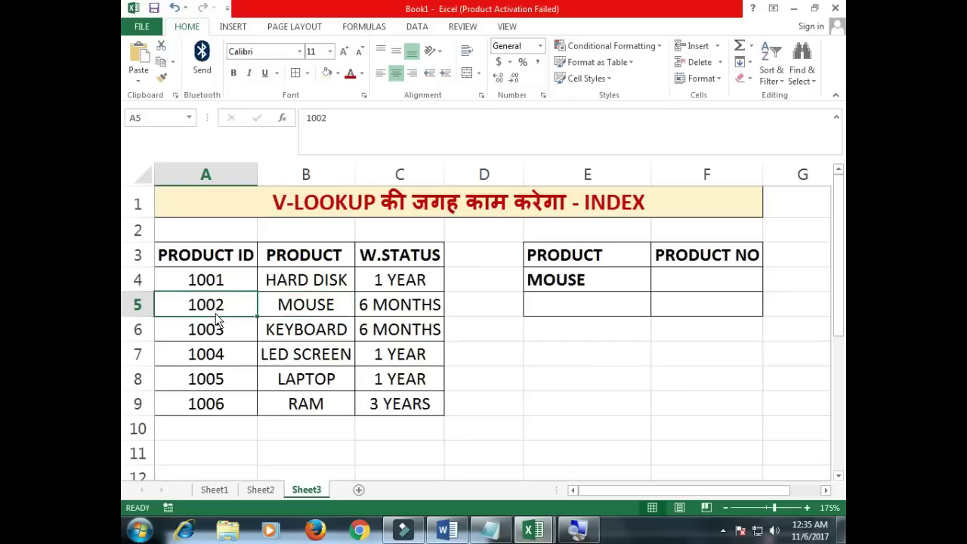
Enter the formula =INDEX(A3:C9,3,2) in F4 under PRODUCT NO
click(683, 282)
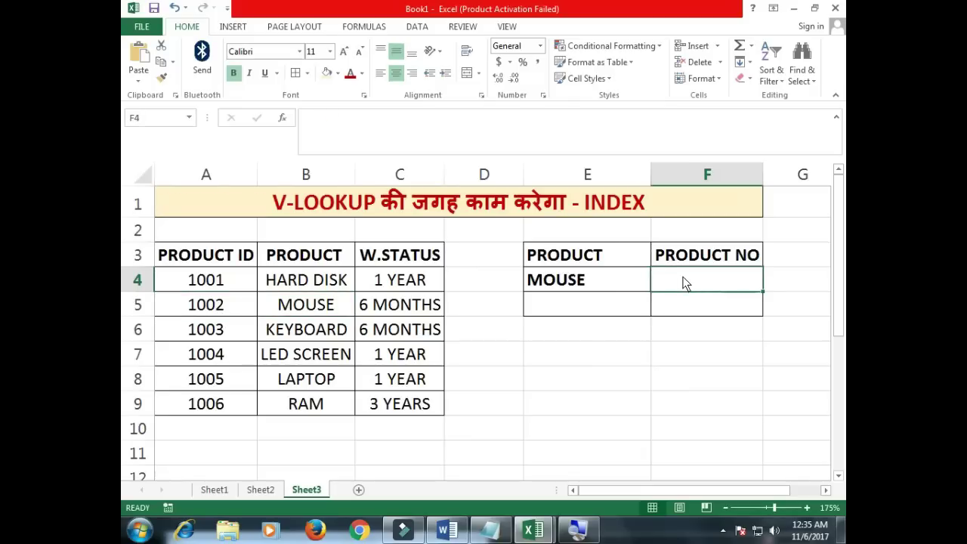
text(=ind)
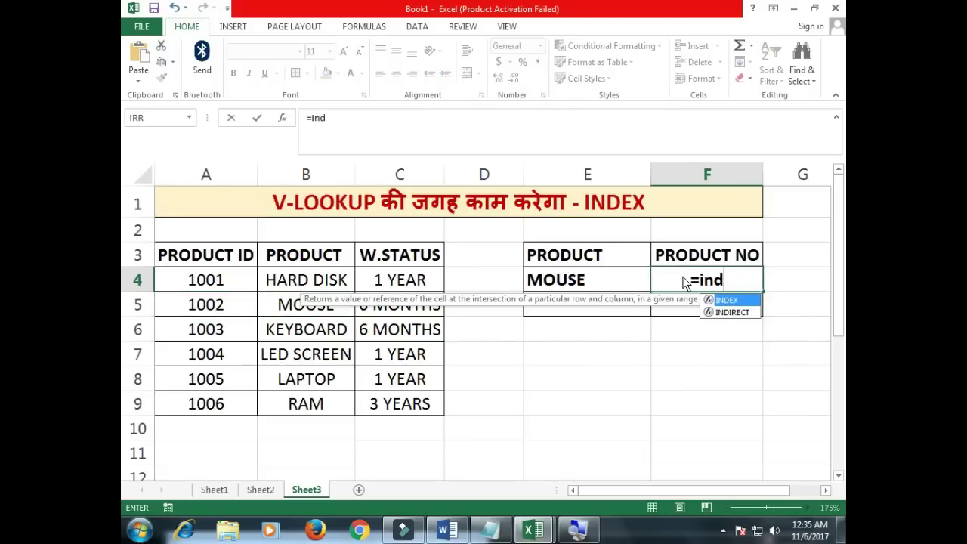
key(Tab)
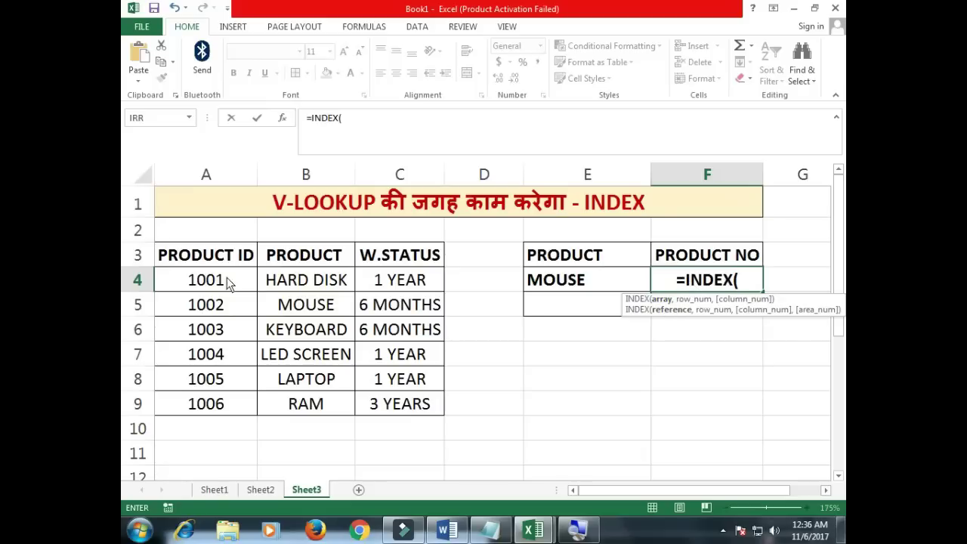
drag(205, 261, 411, 408)
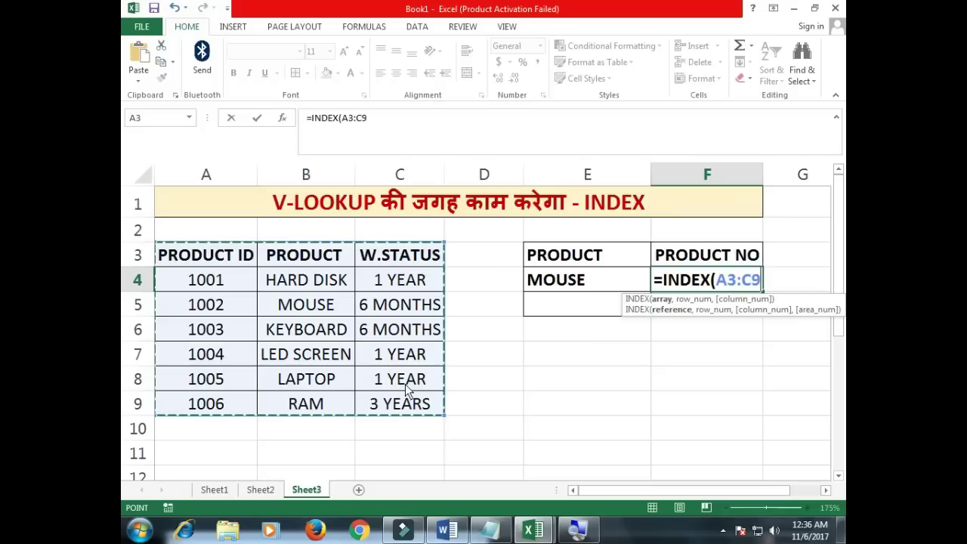
text(,)
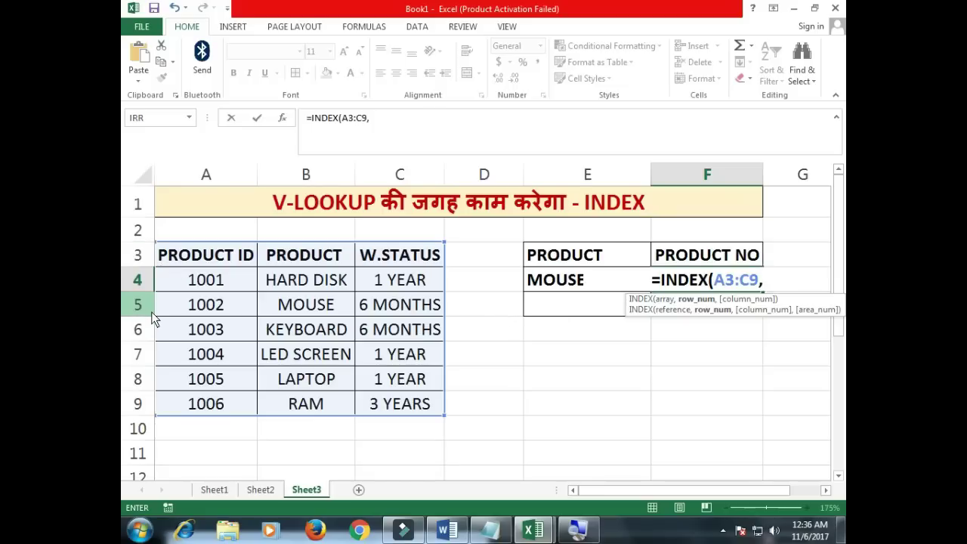
text(3,)
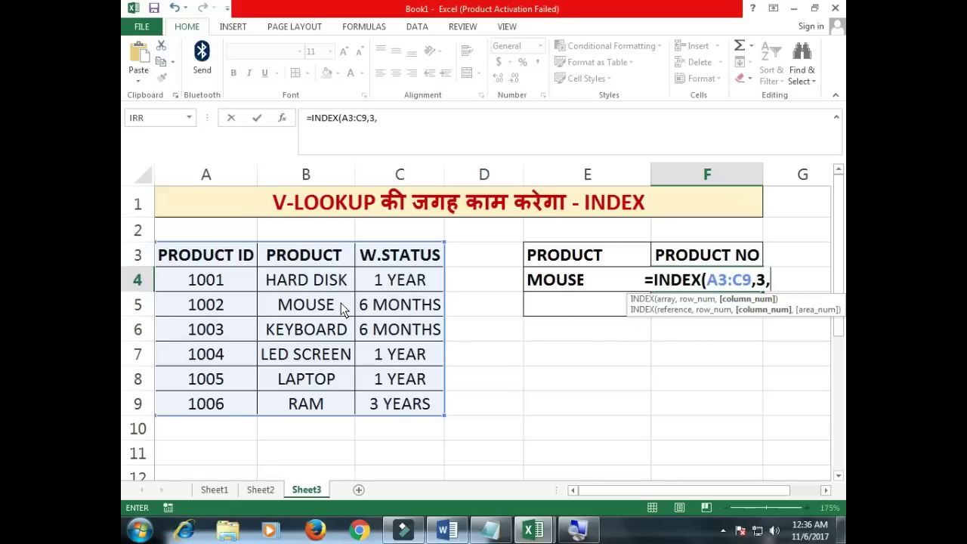
text(2)
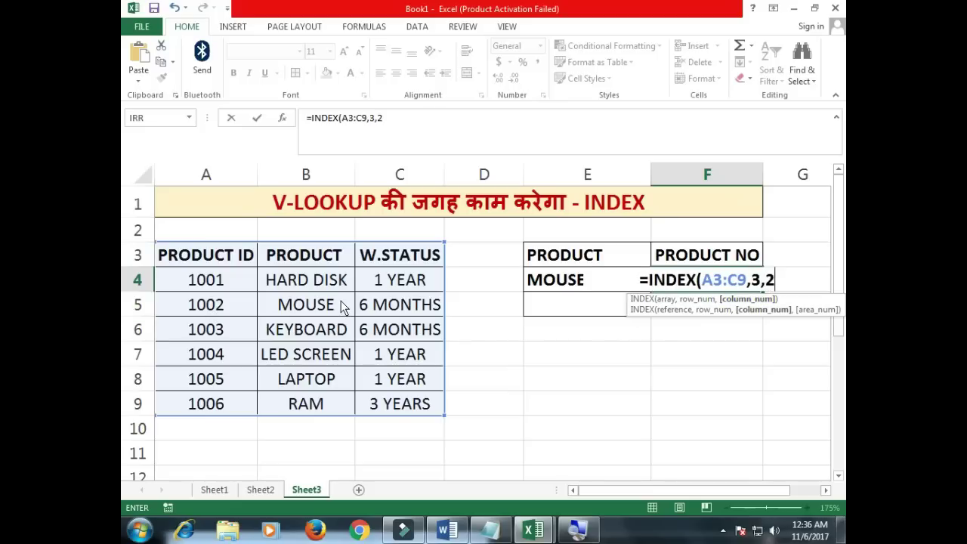
text())
key(Return)
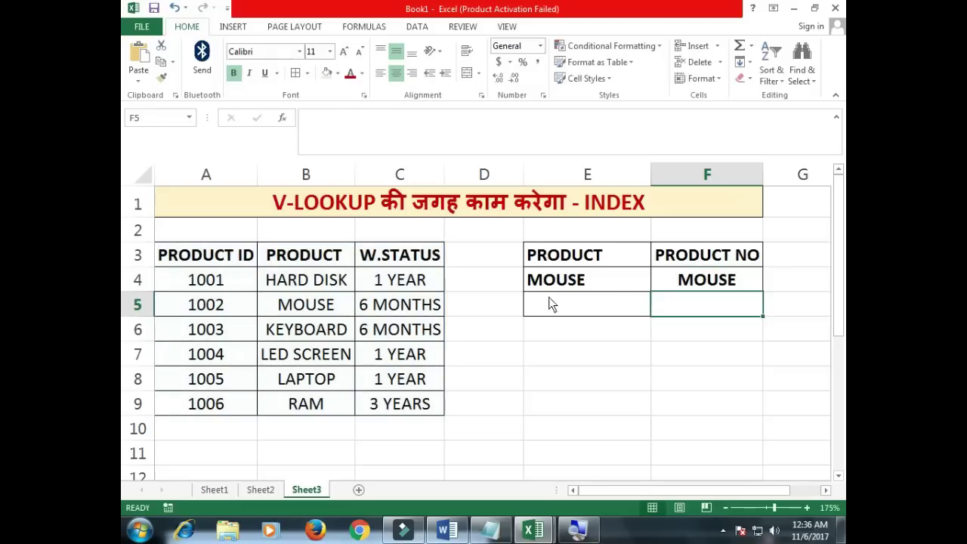
Check the INDEX result in F4 against B5 and set the formula's column number to 1
click(724, 286)
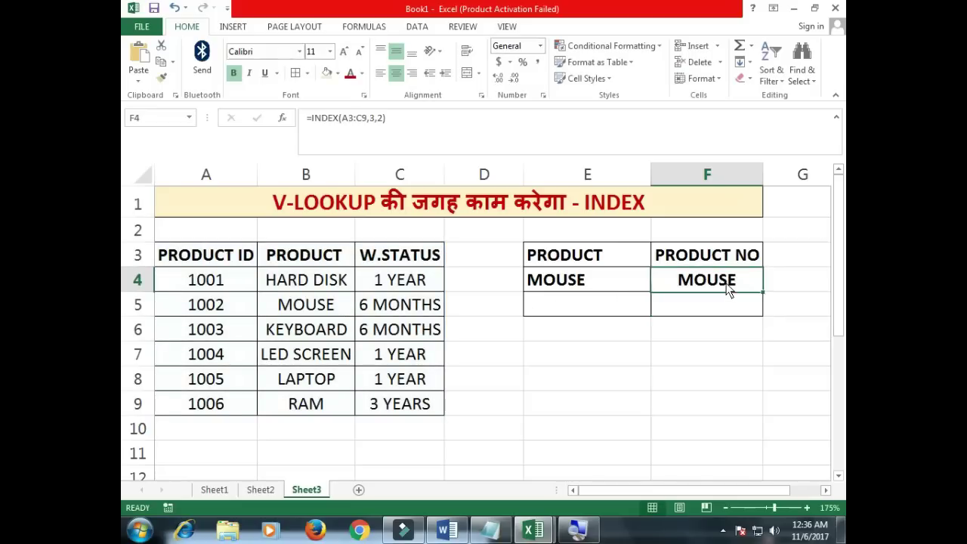
click(319, 304)
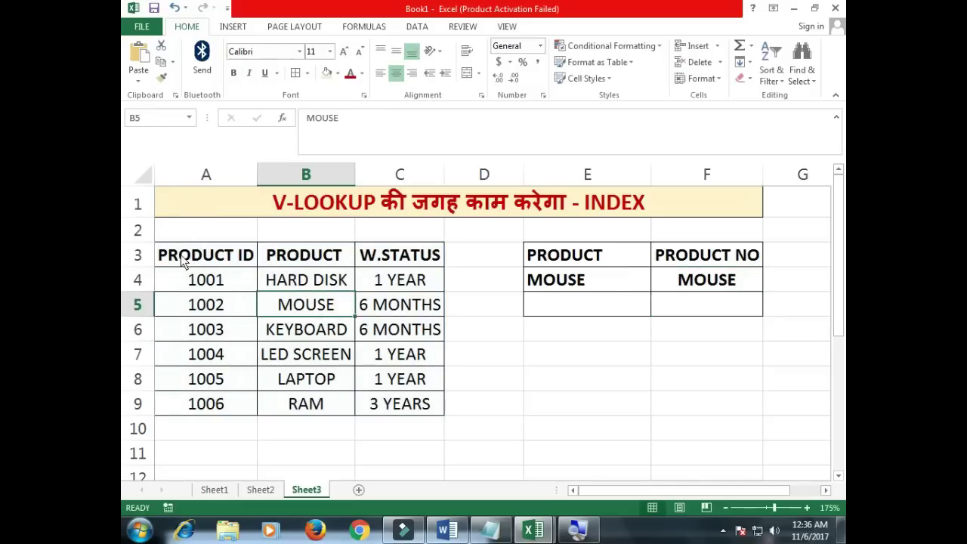
double_click(744, 279)
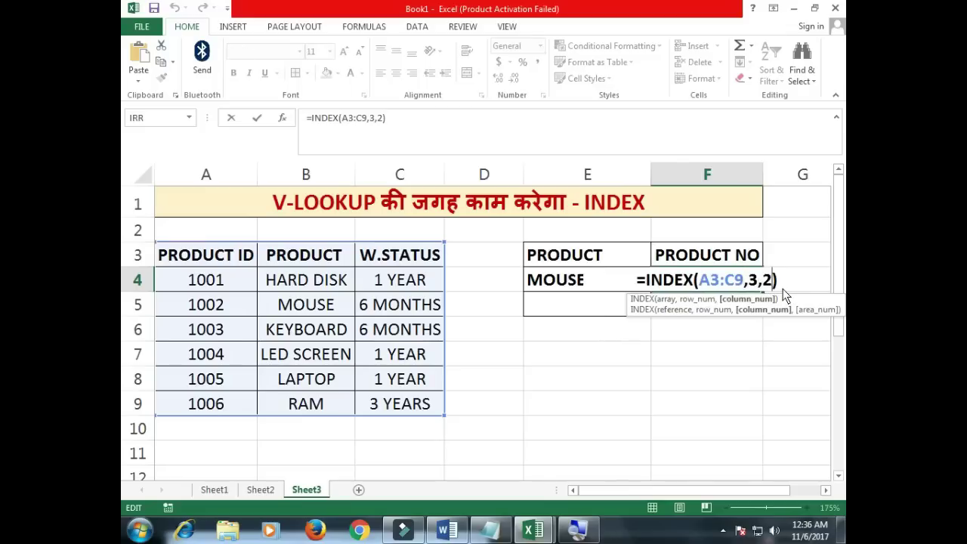
key(BackSpace)
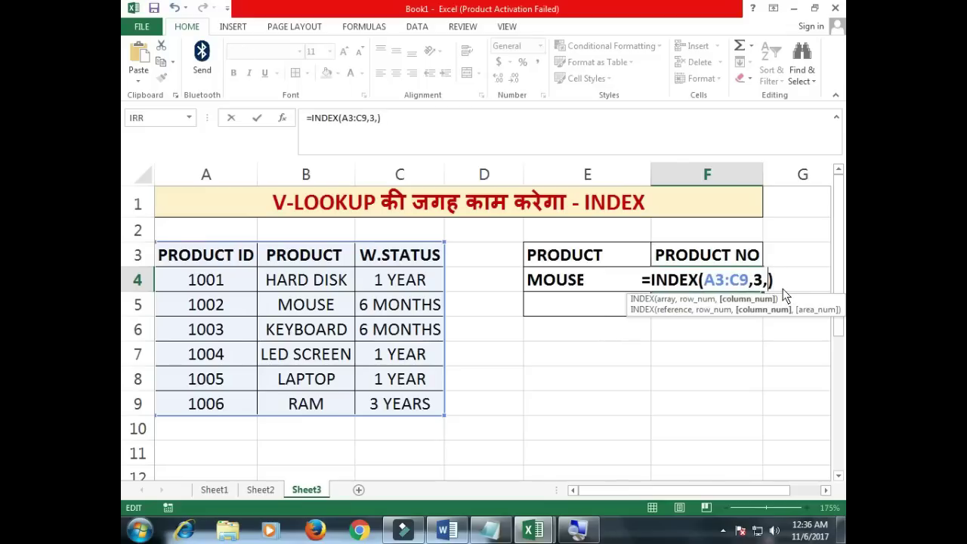
text(1)
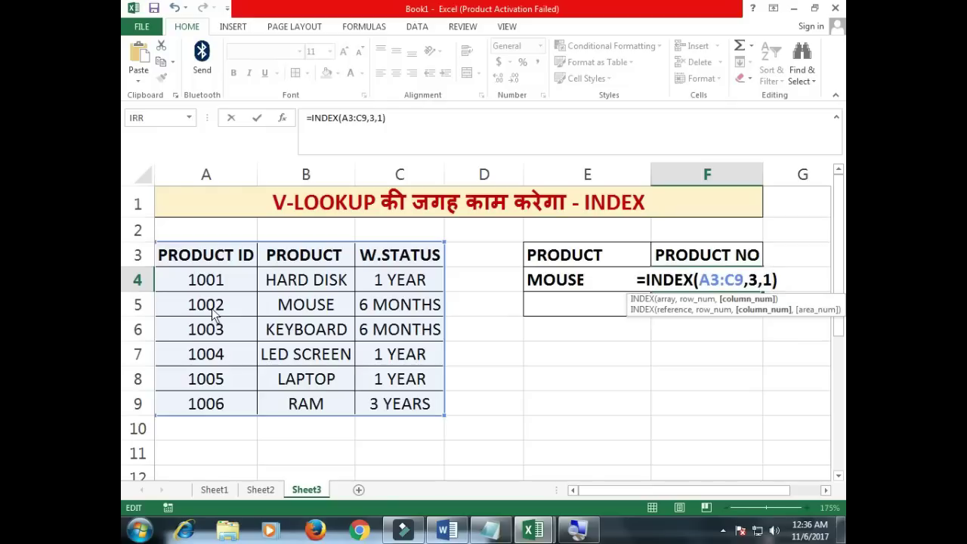
key(Return)
Examine how the row and column numbers in F4's INDEX formula correspond to sheet rows 3 to 5 and column A
click(718, 286)
click(563, 286)
double_click(718, 287)
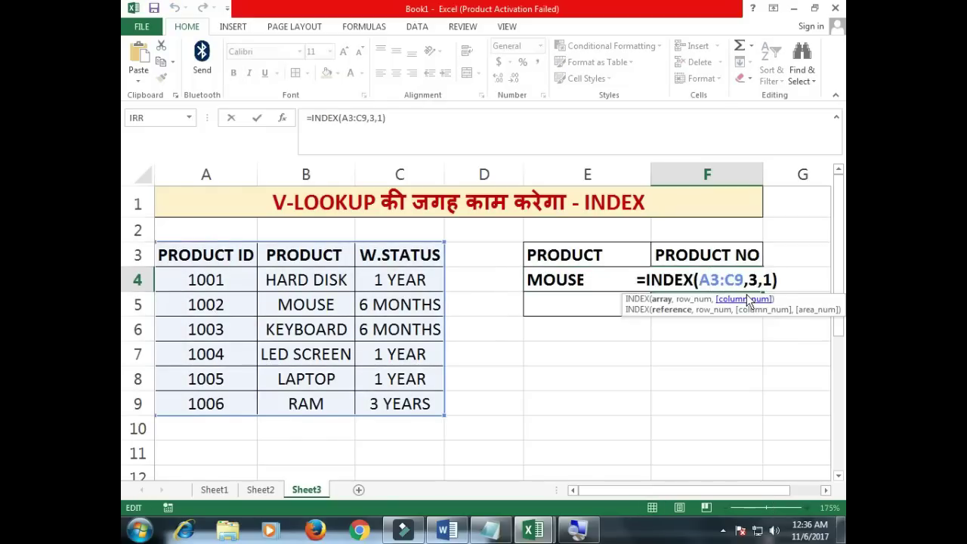
key(Escape)
drag(158, 265, 171, 311)
click(144, 256)
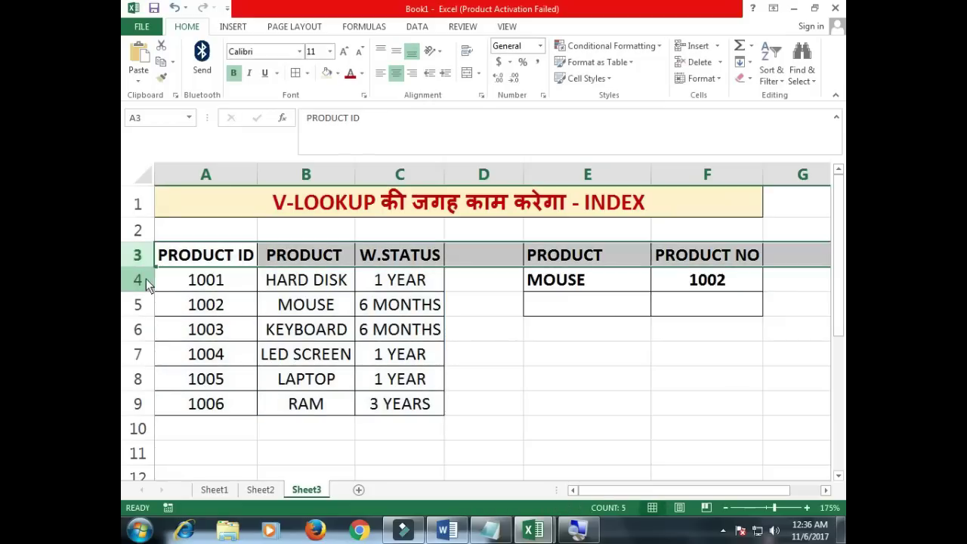
click(146, 279)
click(151, 302)
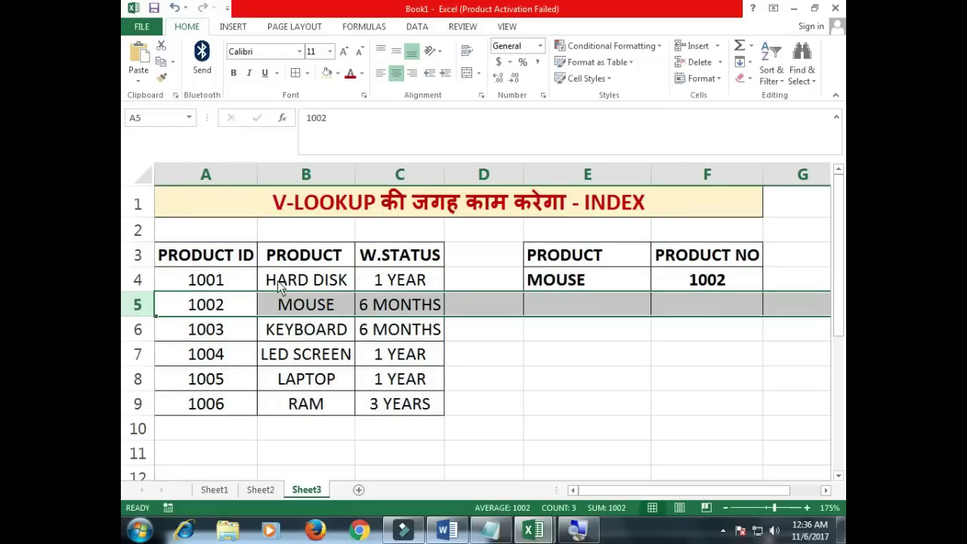
click(224, 182)
Compare the row and column arguments of the INDEX formula in F4 with the product name in E4
click(648, 287)
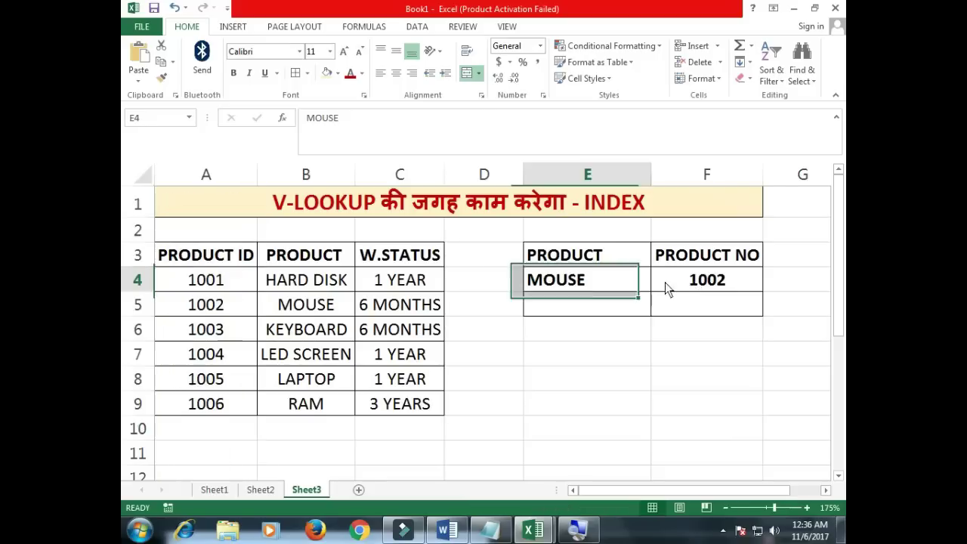
click(708, 291)
double_click(708, 291)
click(772, 281)
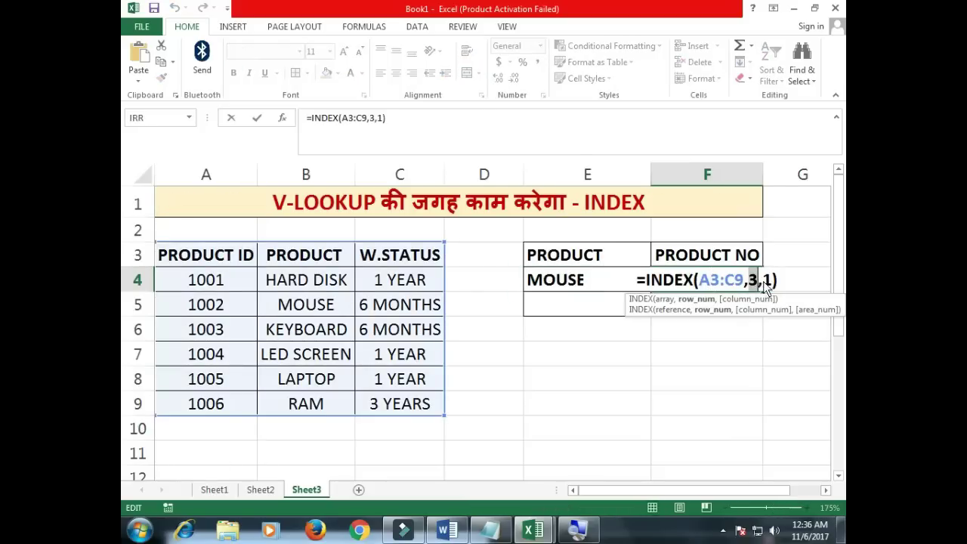
click(533, 281)
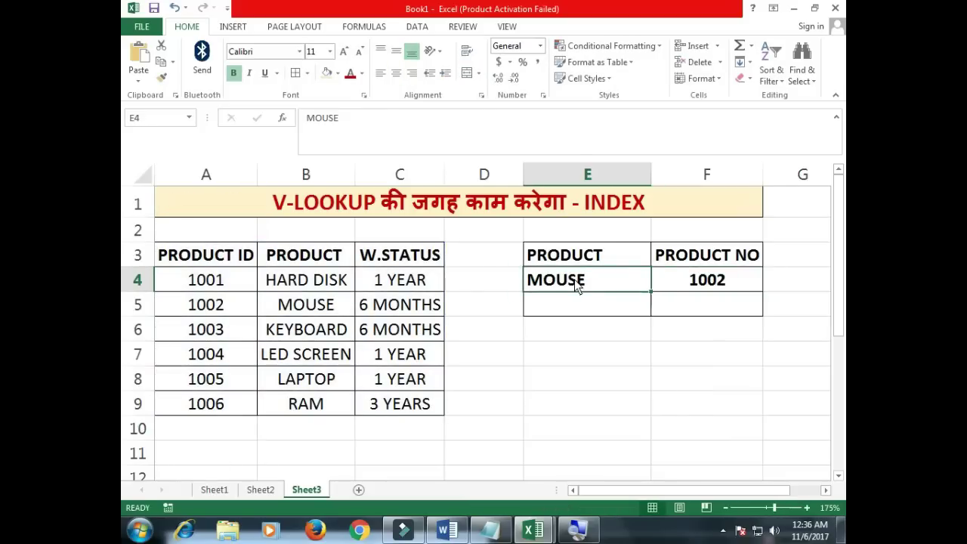
click(735, 284)
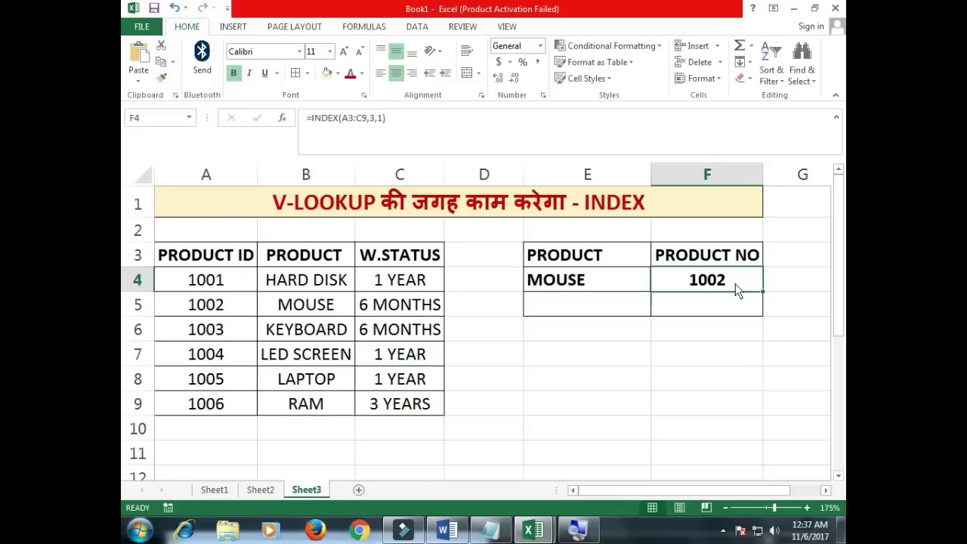
click(598, 285)
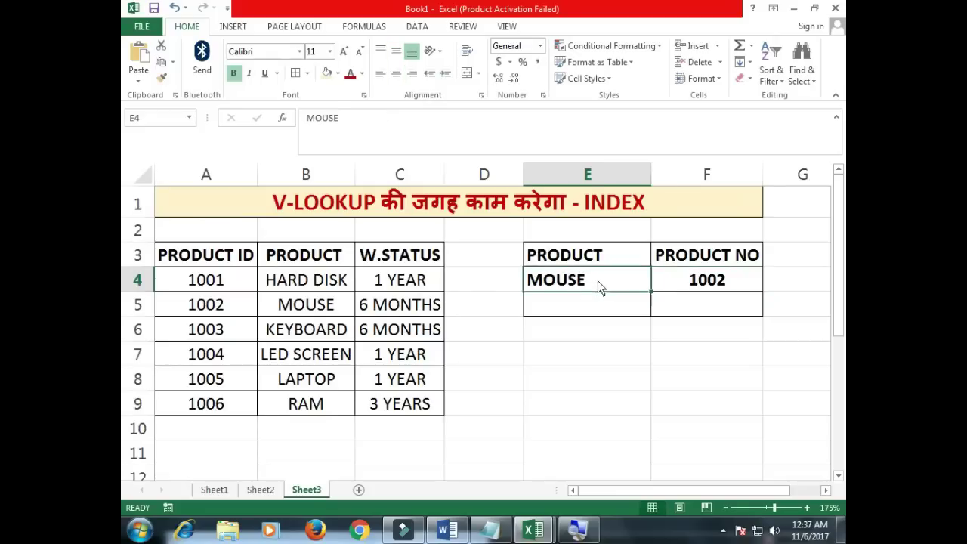
click(709, 281)
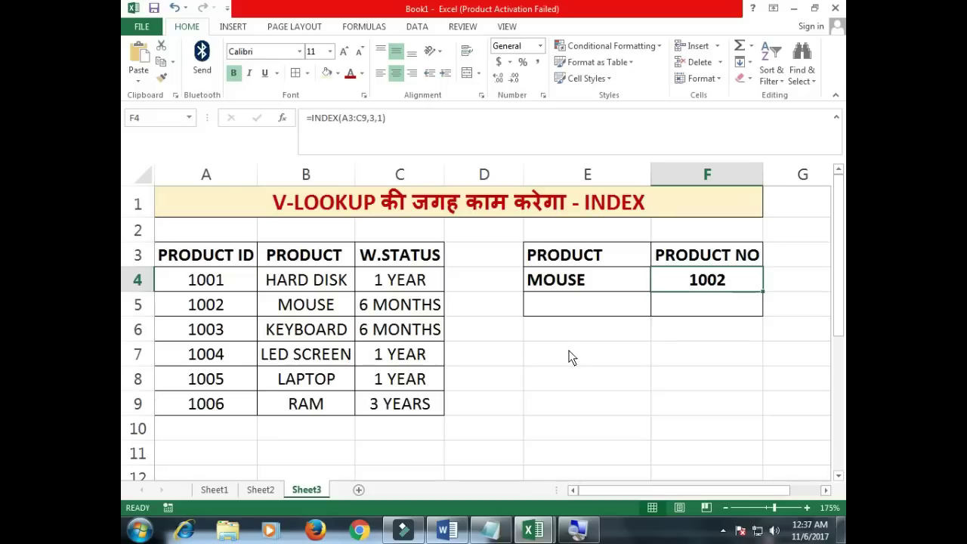
Enter the formula =MATCH(E4,B3:B9,0) in E7 to find the position of the product name within the PRODUCT column
click(610, 355)
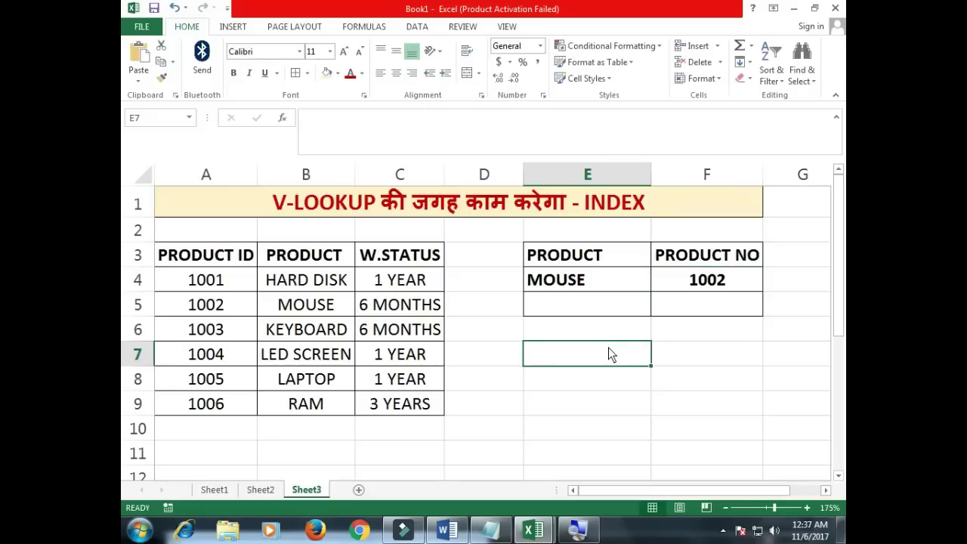
text(=mat)
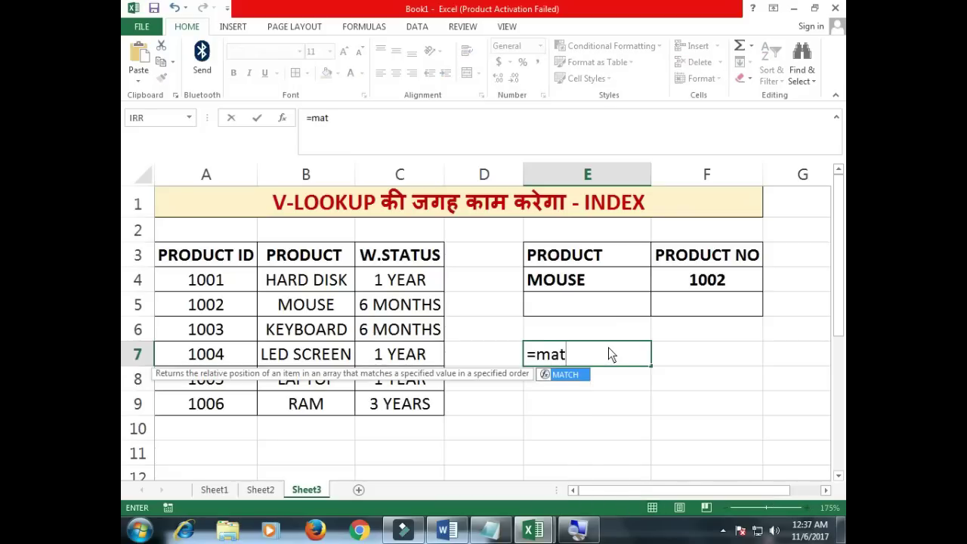
key(Tab)
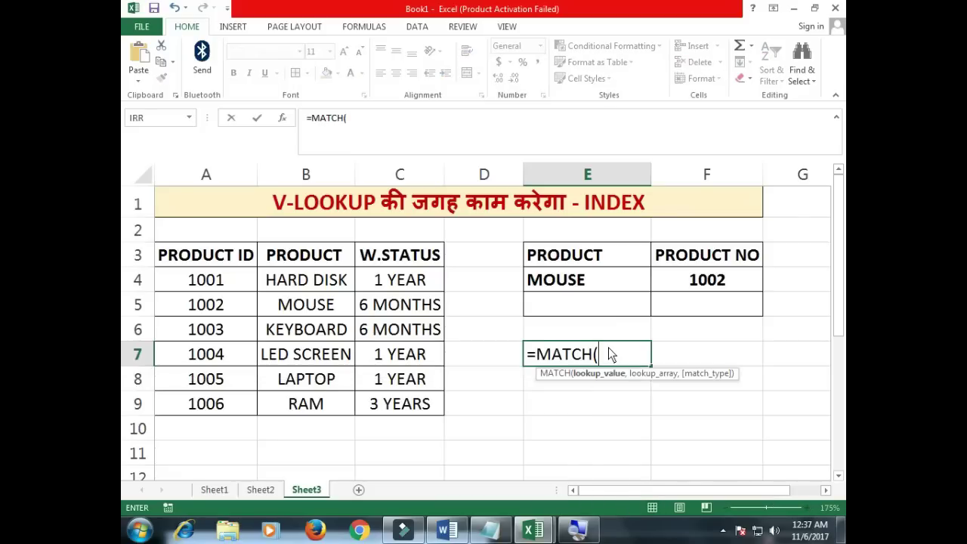
click(579, 286)
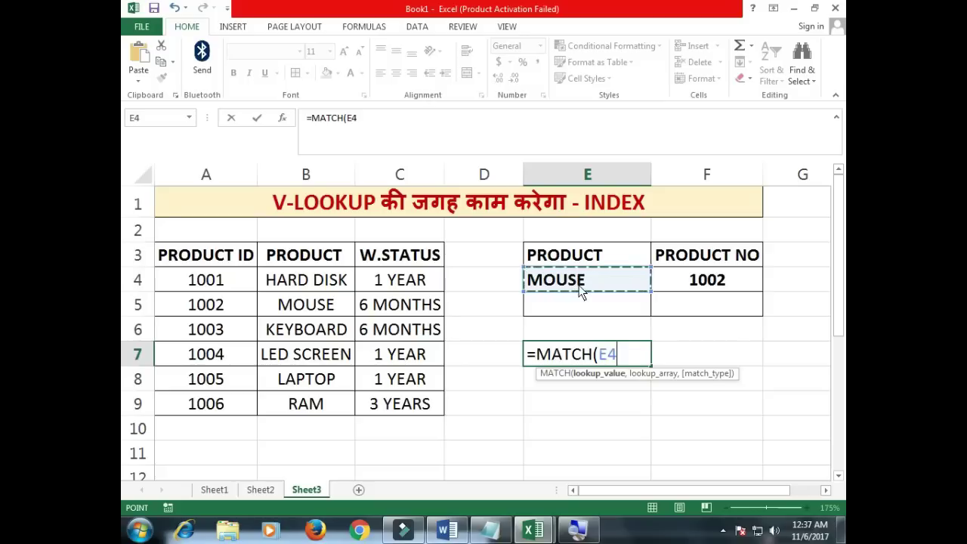
text(,)
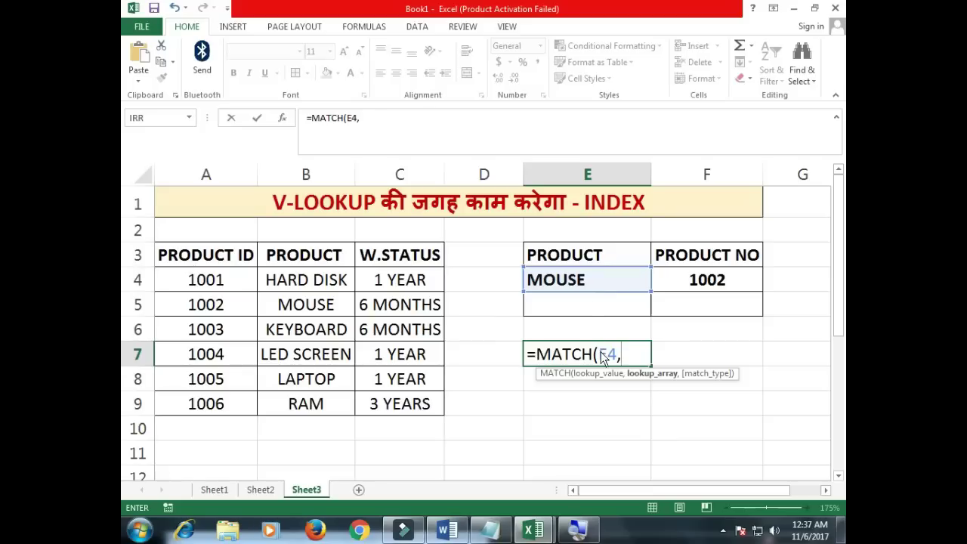
click(290, 259)
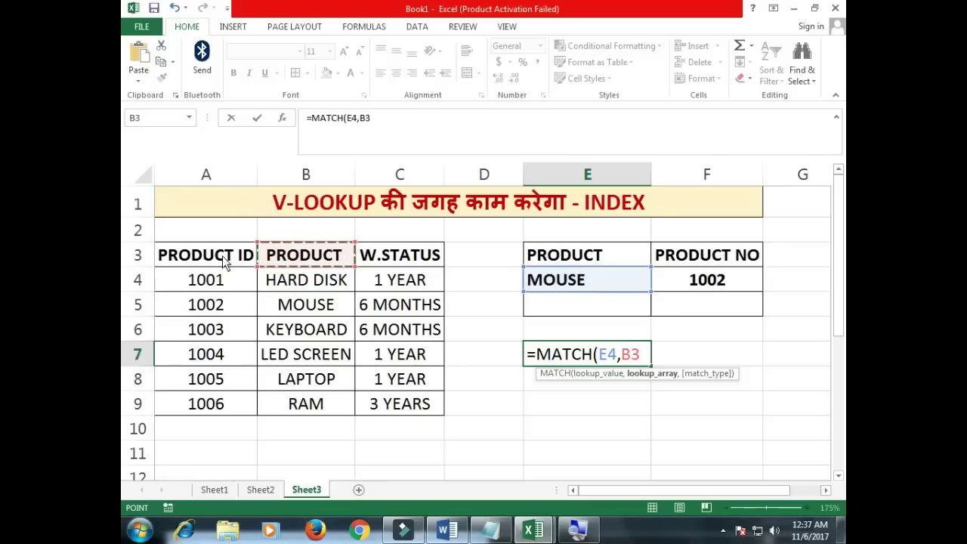
drag(311, 261, 338, 406)
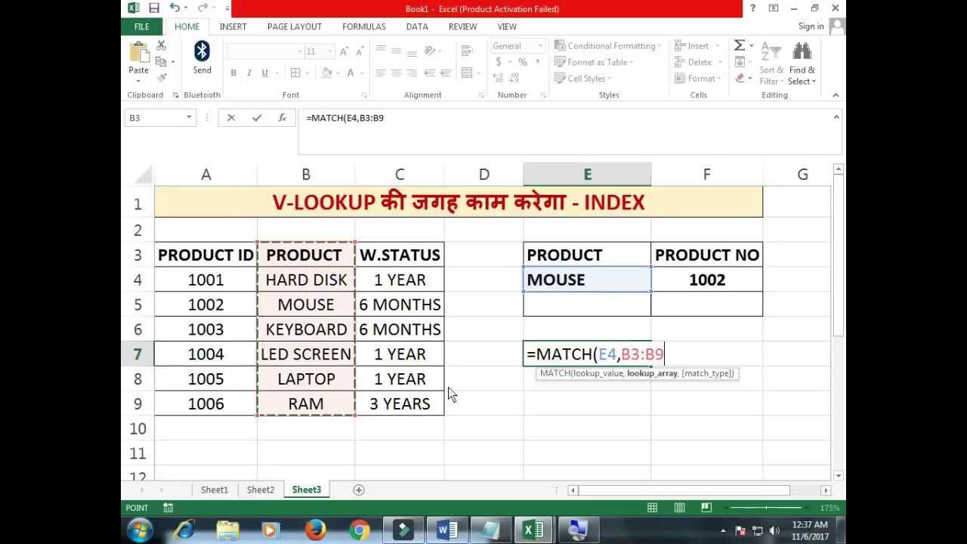
text(,)
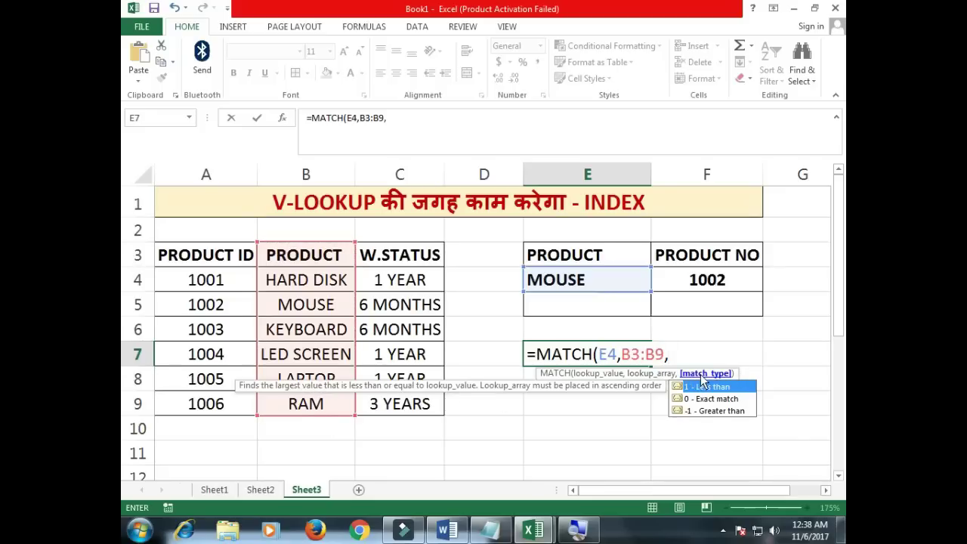
text(0)
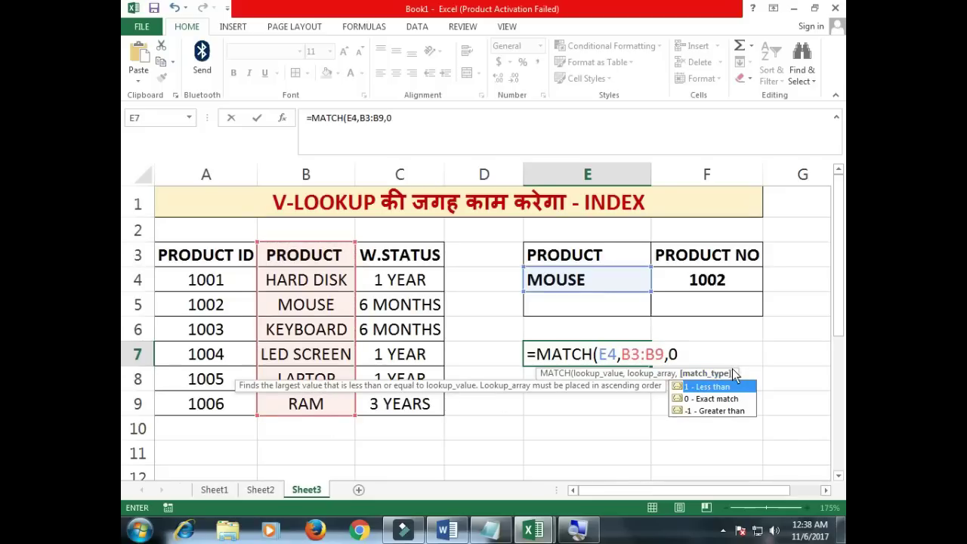
text())
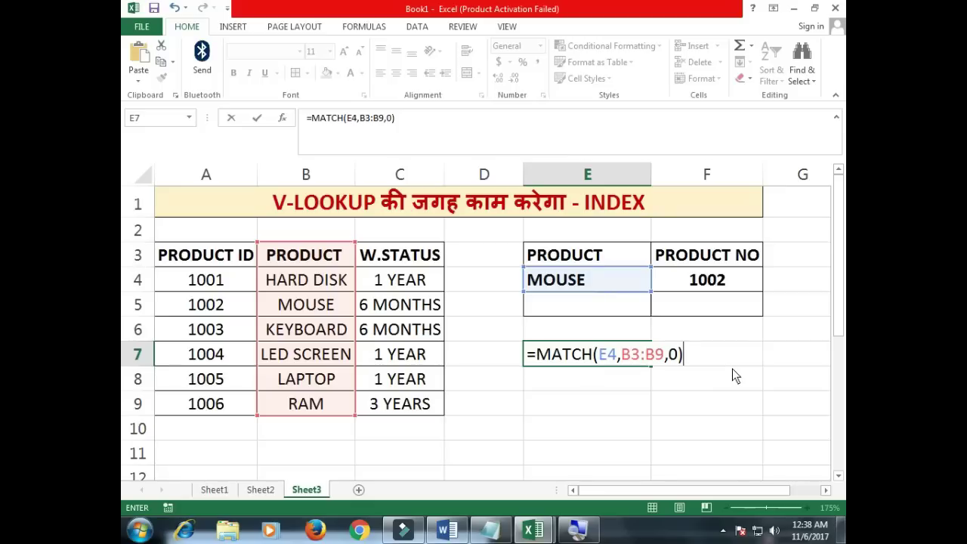
key(Return)
key(Up)
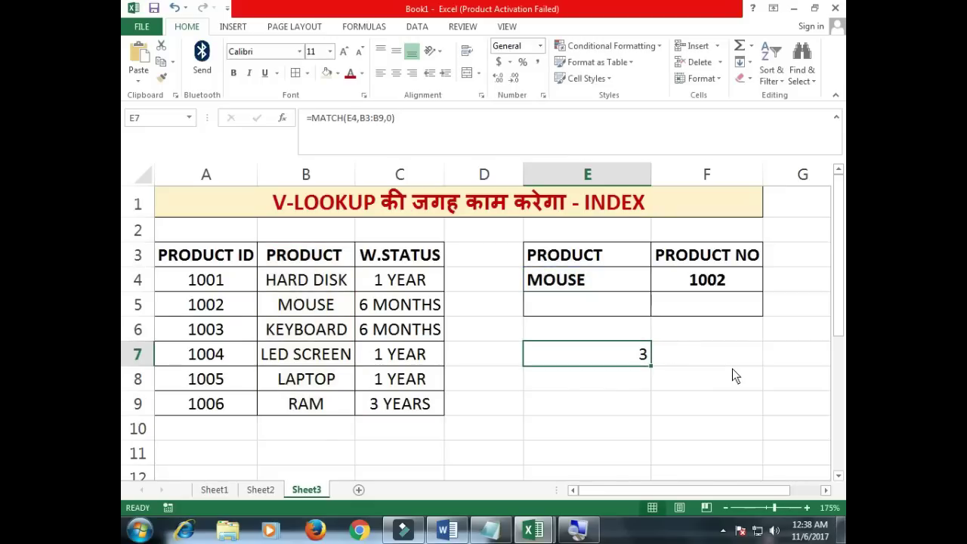
Compare the MATCH formula and its result in E7 with the position of MOUSE in the PRODUCT column
double_click(647, 357)
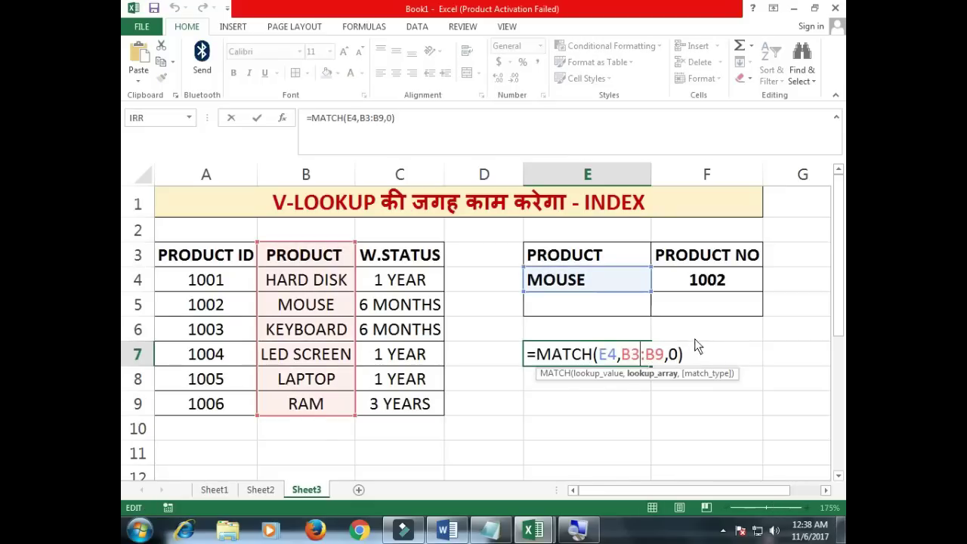
key(Escape)
click(306, 310)
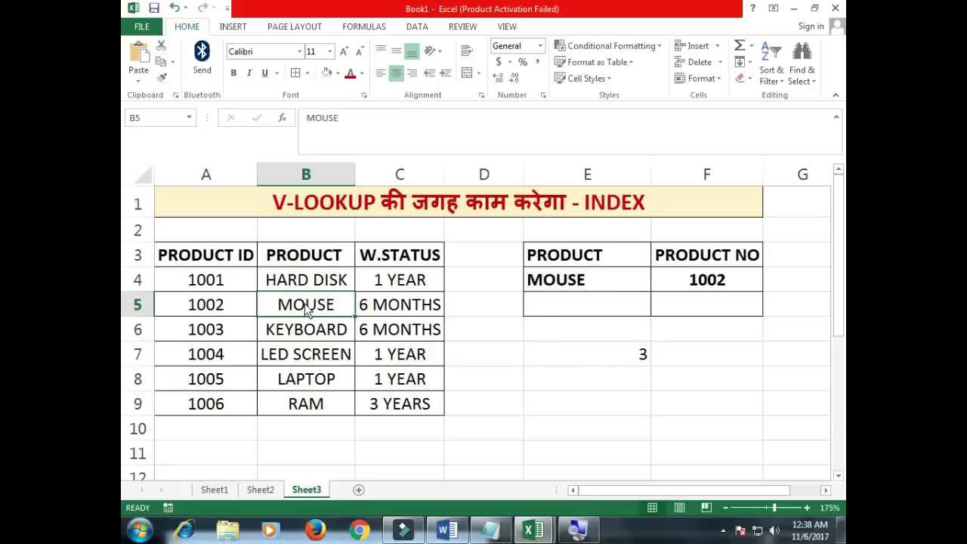
click(141, 304)
click(283, 315)
click(603, 359)
double_click(603, 360)
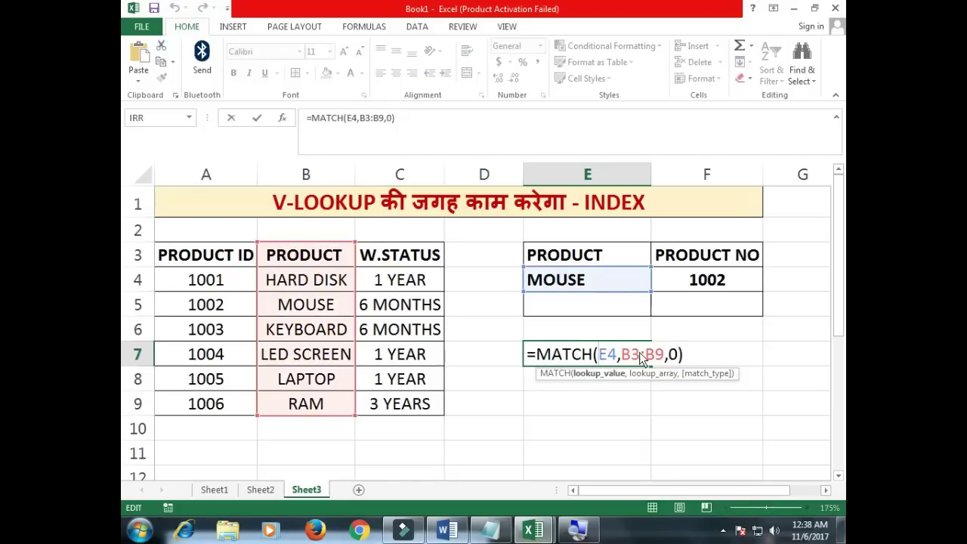
key(ctrl+Return)
click(316, 311)
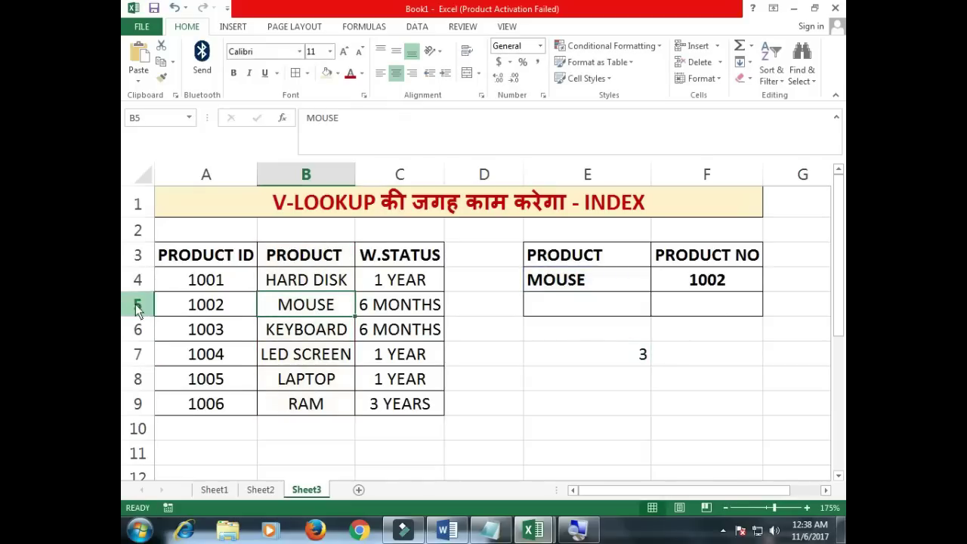
click(635, 359)
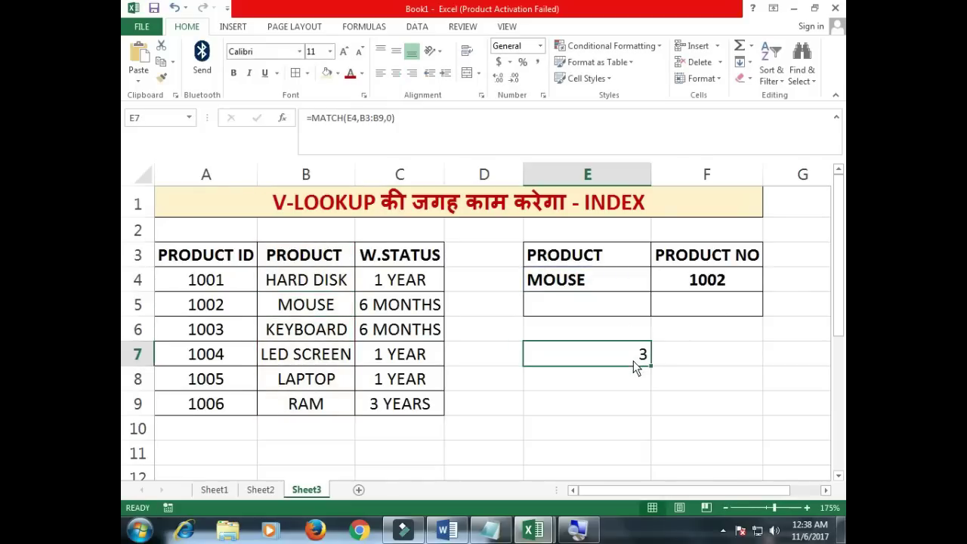
Replace the row number in F4's INDEX formula with MATCH(E4,B3:B9,0), giving =INDEX(A3:C9,MATCH(E4,B3:B9,0),1)
double_click(733, 283)
double_click(753, 281)
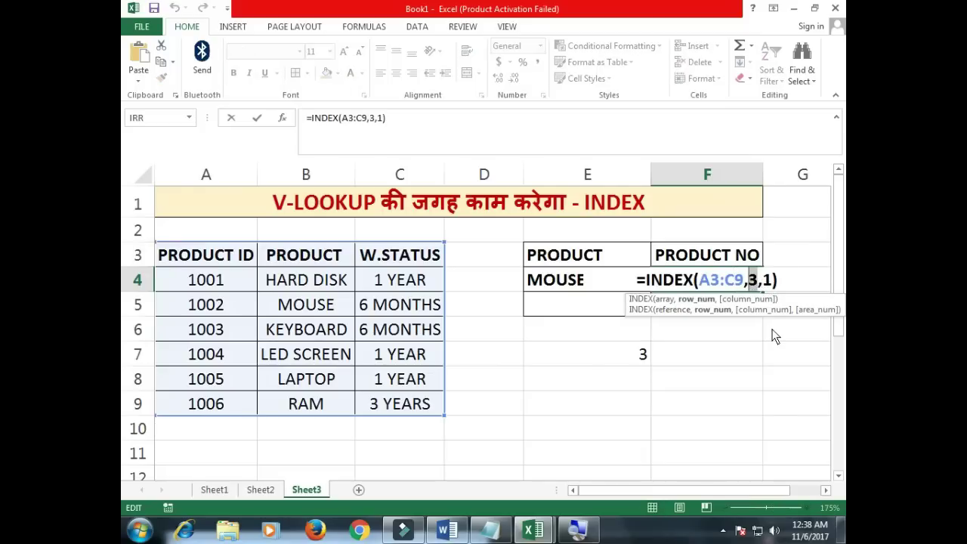
key(Delete)
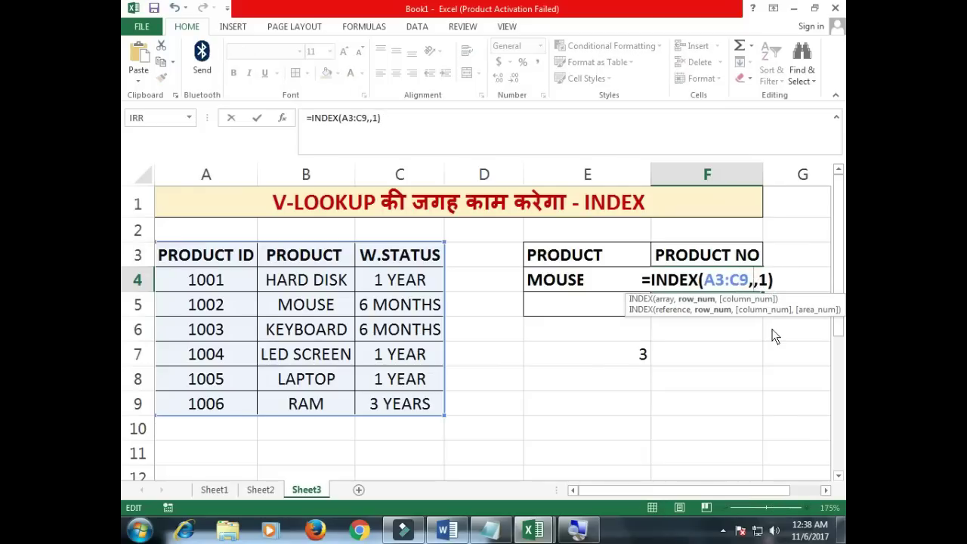
text(mat)
key(Tab)
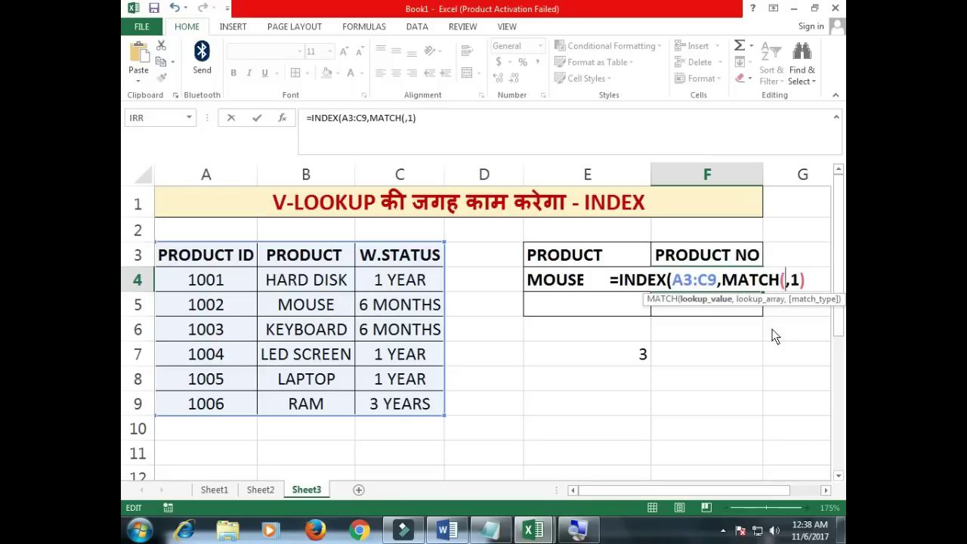
click(550, 283)
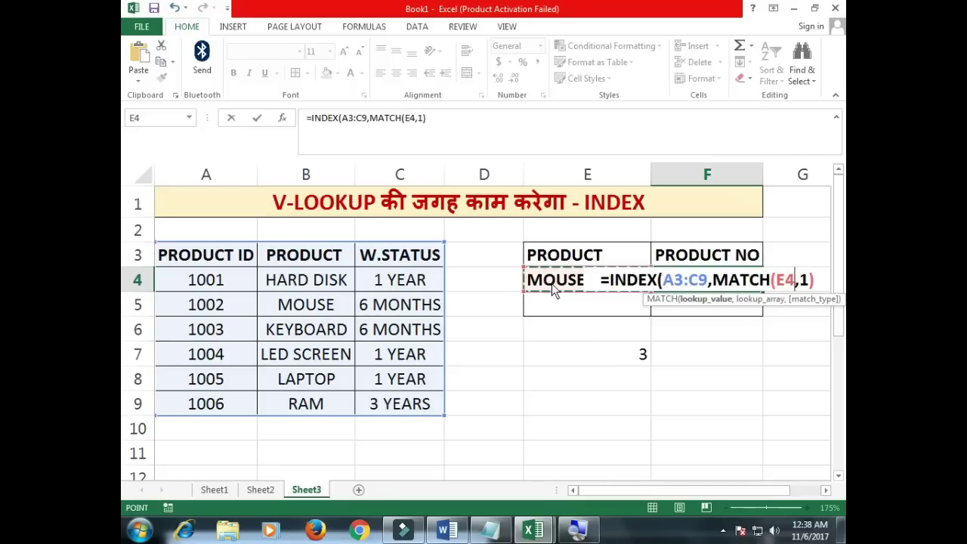
text(,)
drag(281, 264, 349, 408)
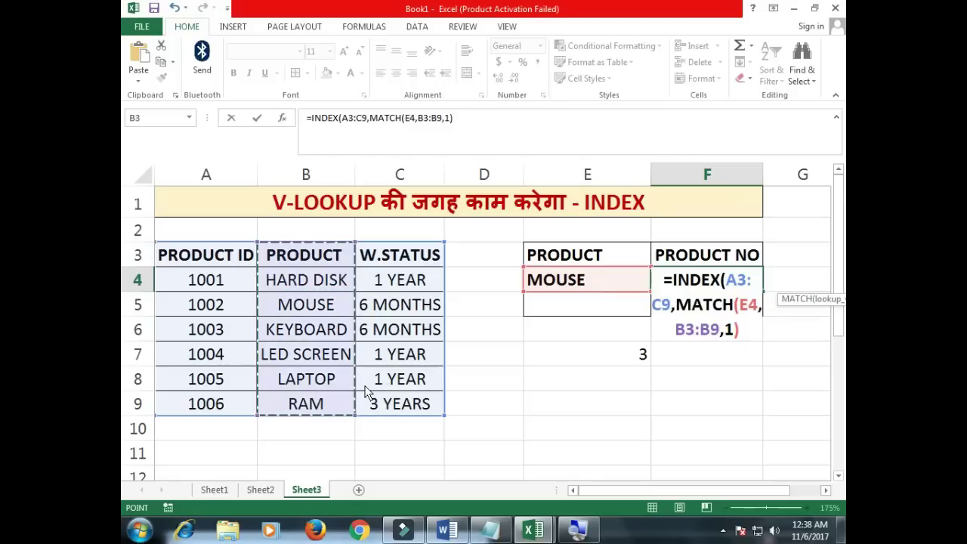
text(,)
text(0),)
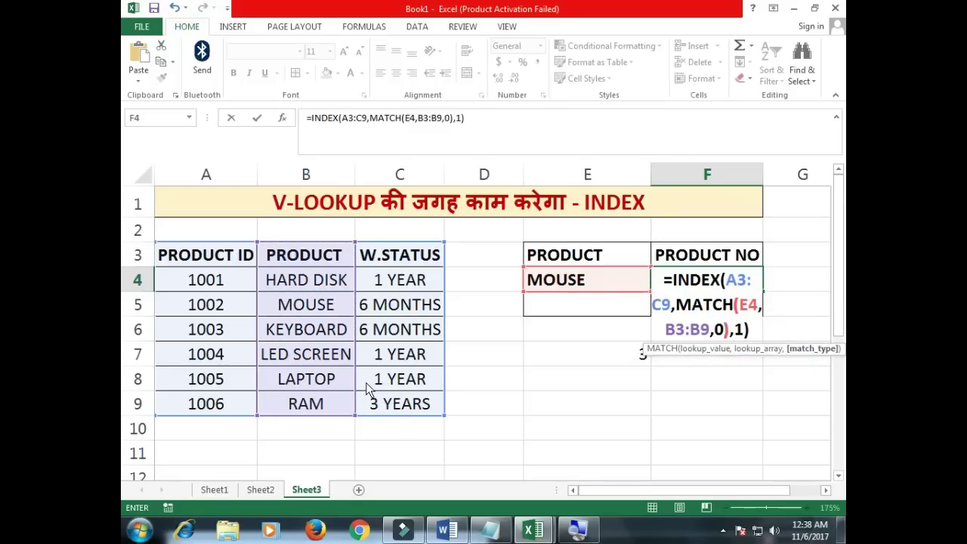
key(Return)
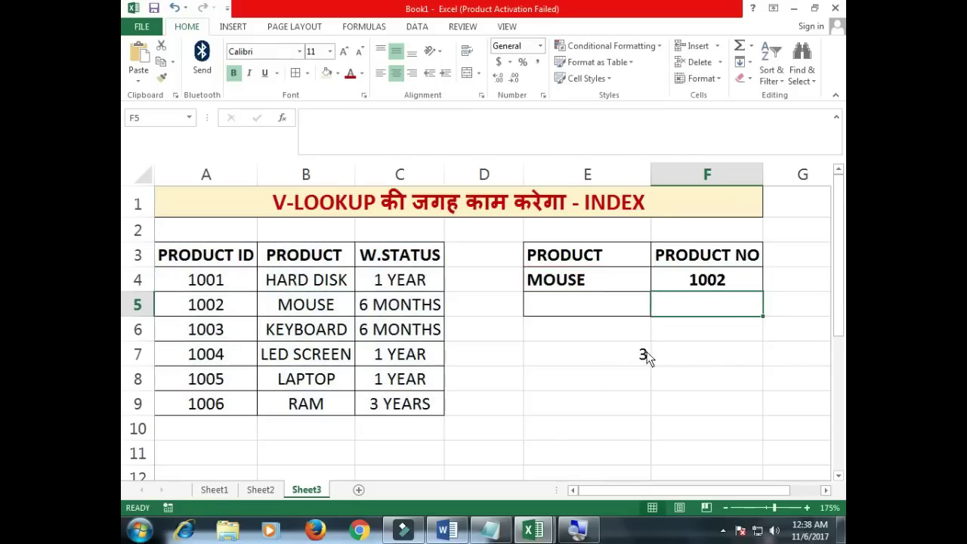
Review the combined formula in F4 and change the product name in E4 to KEYBOARD
double_click(711, 284)
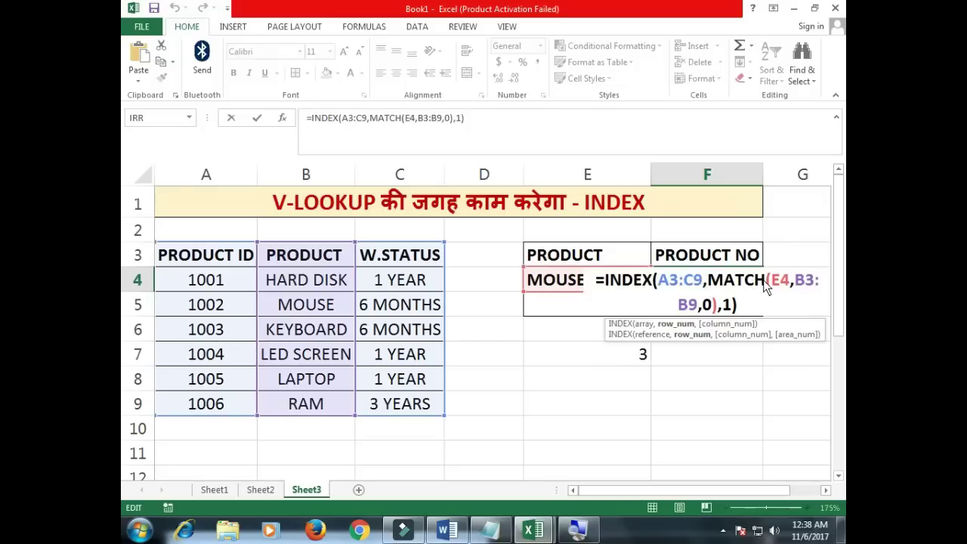
click(567, 285)
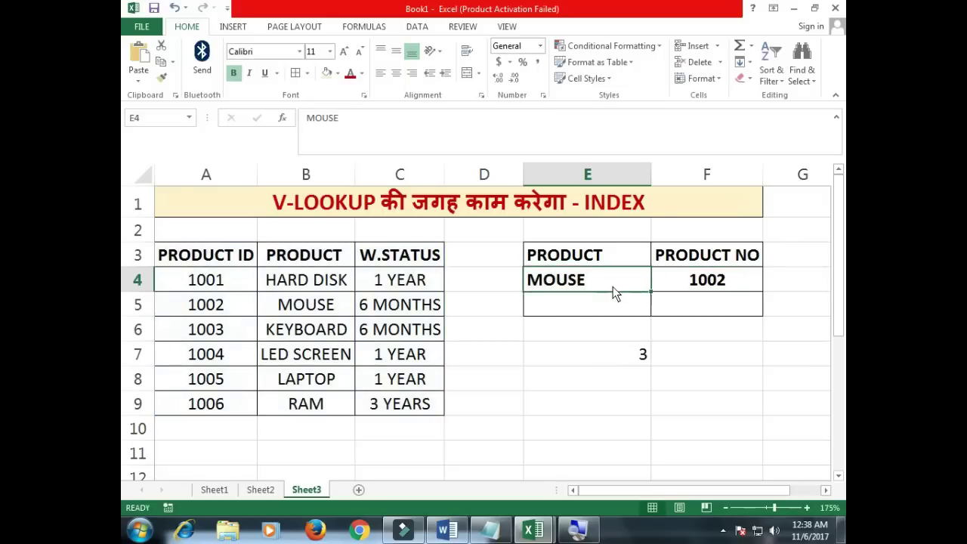
text(ke)
key(BackSpace)
key(BackSpace)
key(Caps_Lock)
text(KYE)
key(BackSpace)
key(BackSpace)
text(EYBOARD)
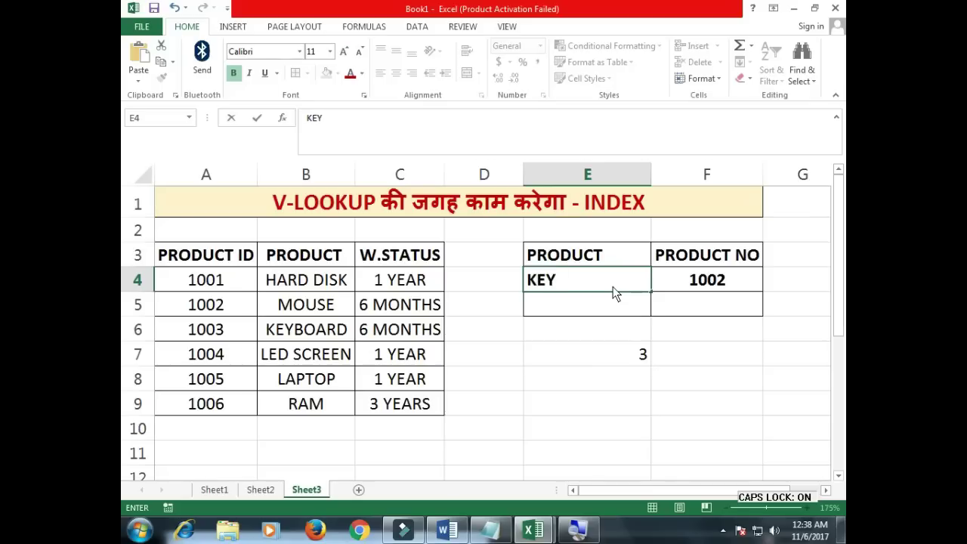
key(Return)
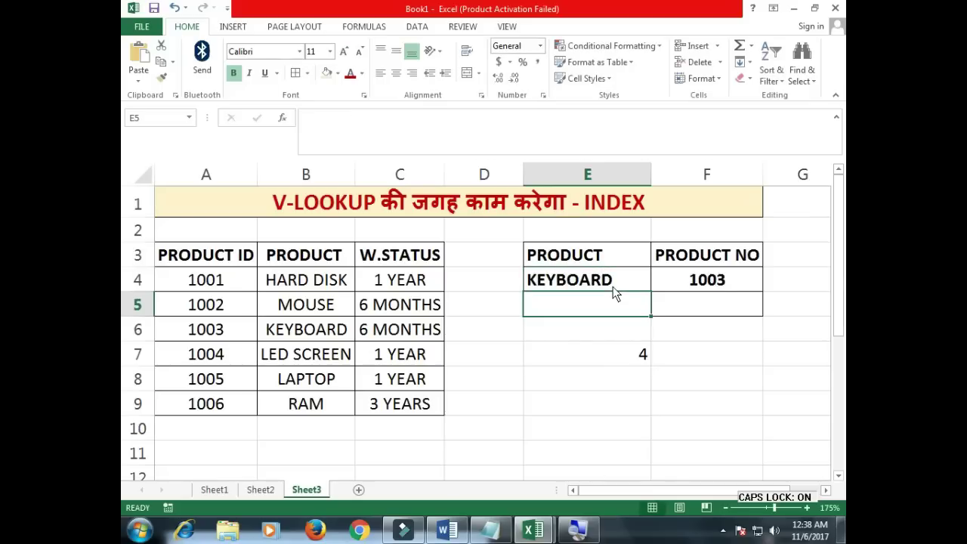
key(Caps_Lock)
Change the product name in E4 to LAPTOP and review the INDEX and MATCH formula in F4
click(613, 286)
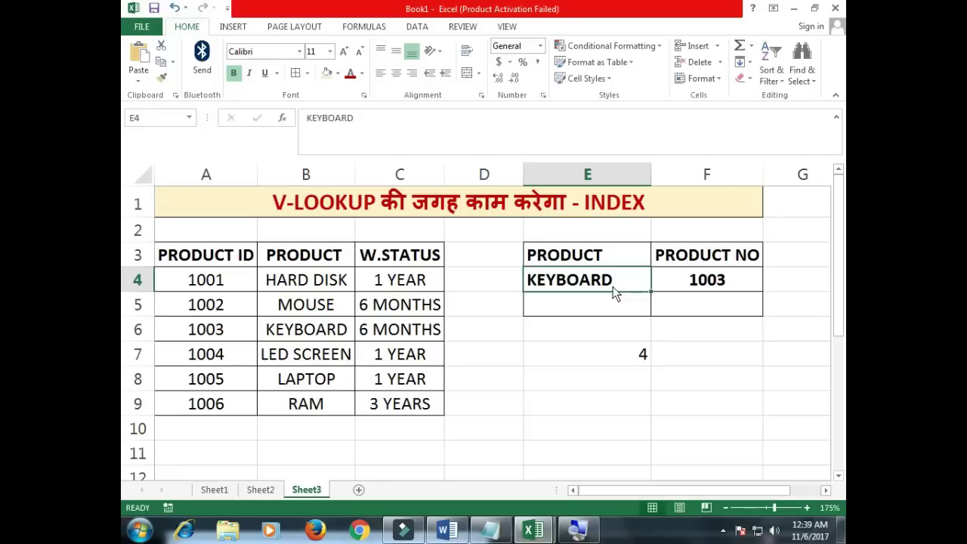
text(LAPTOP)
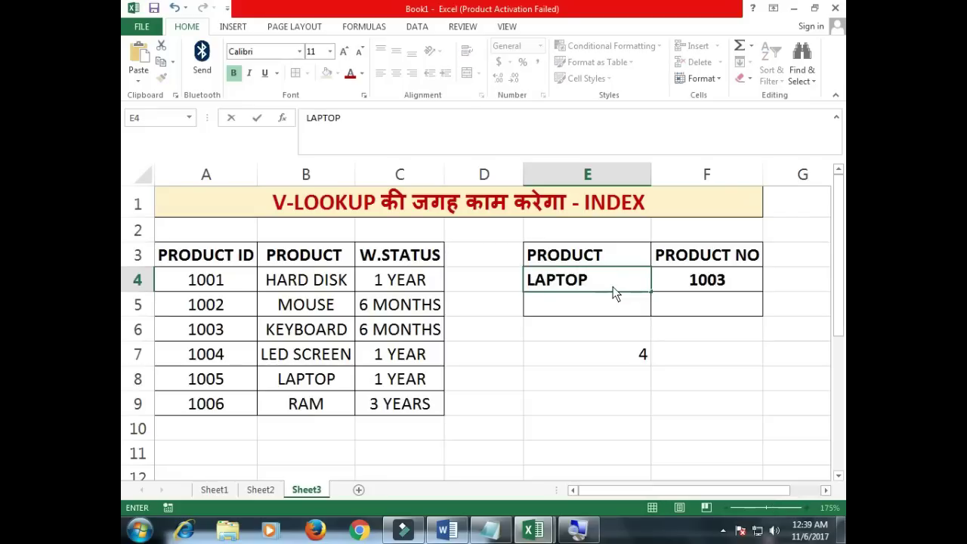
key(Return)
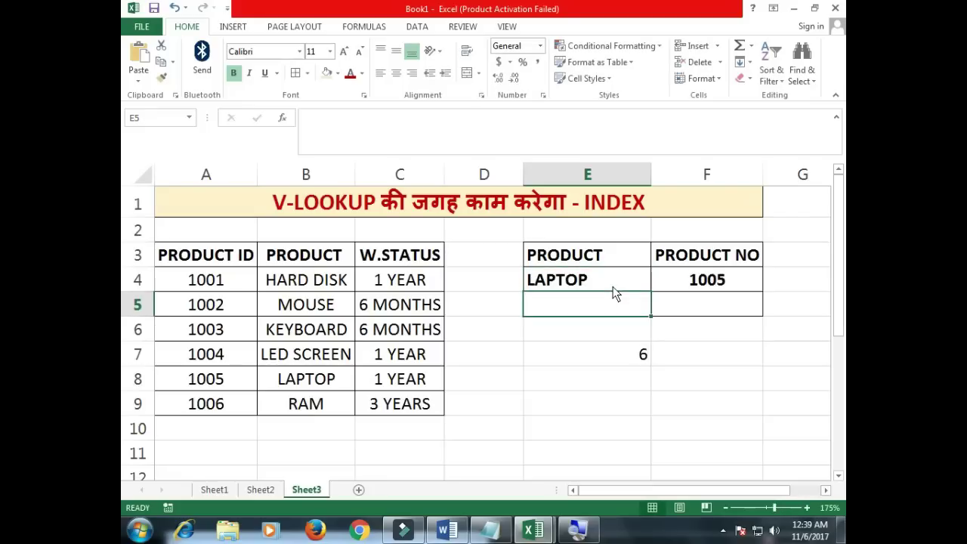
double_click(732, 284)
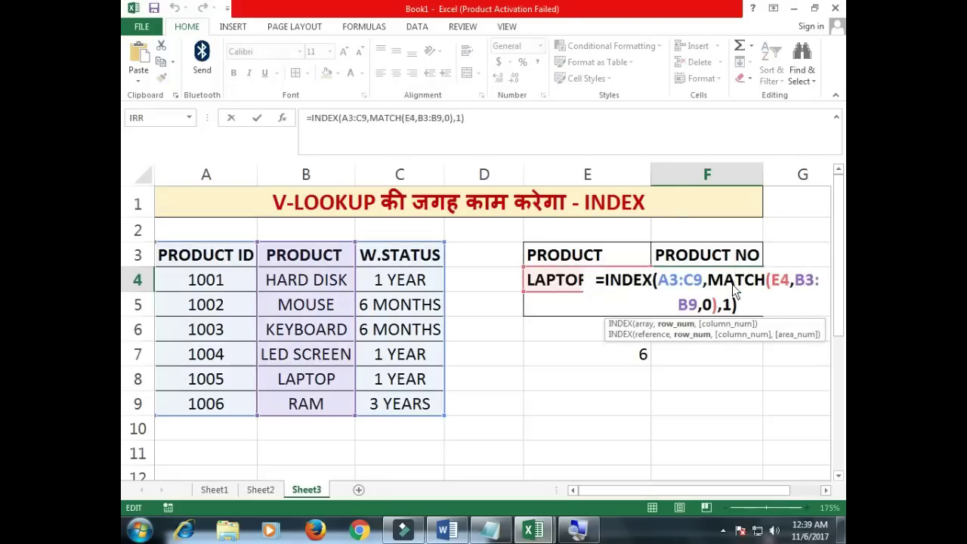
key(Escape)
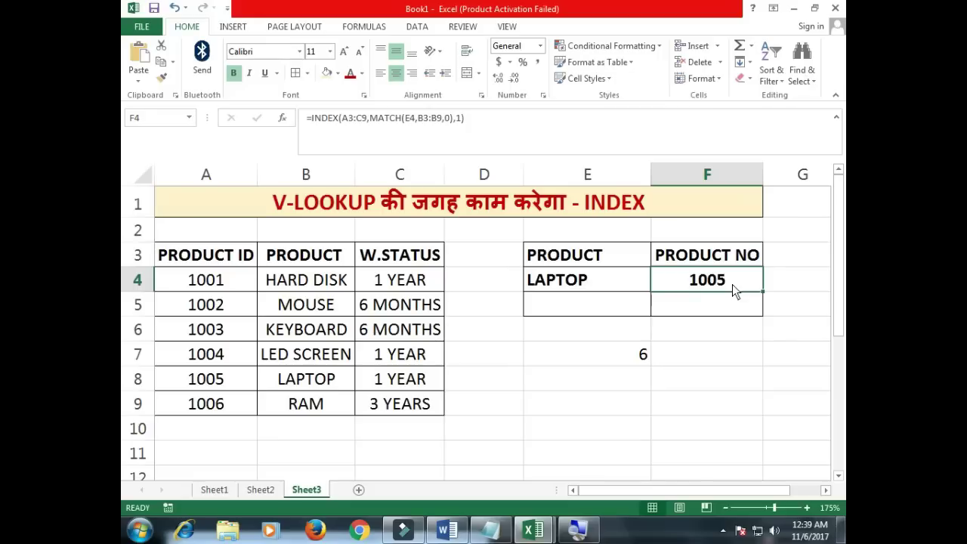
Review the VLOOKUP examples on Sheet1 and Sheet2 and return to the INDEX example on Sheet3
click(214, 490)
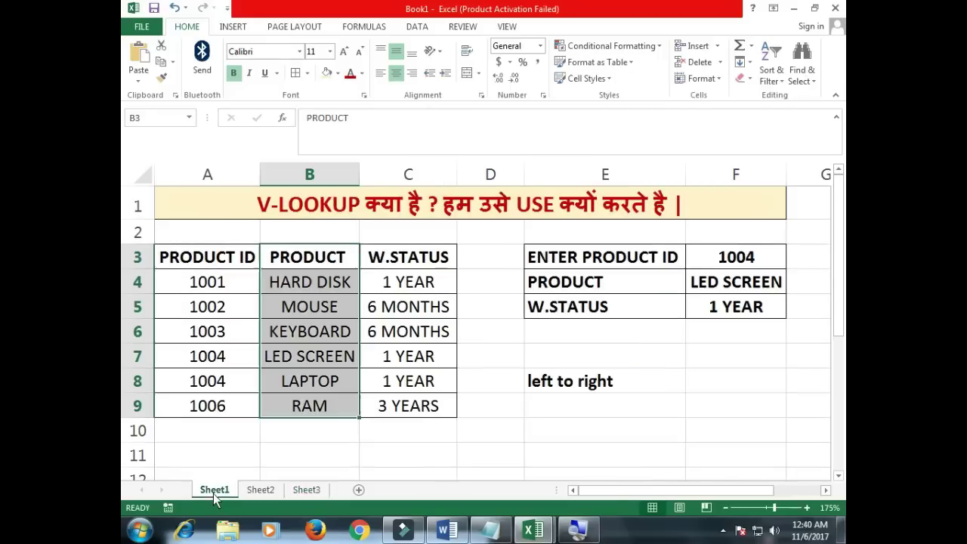
click(261, 490)
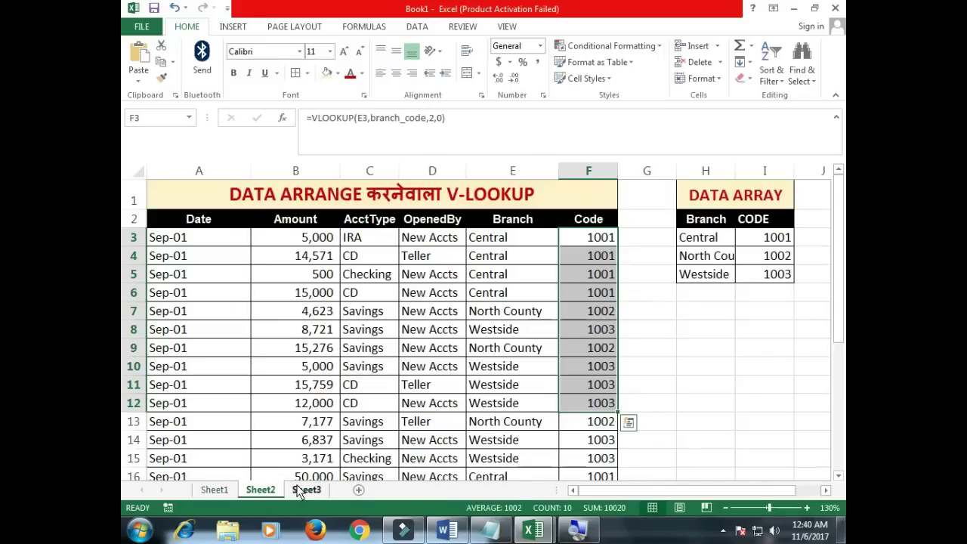
click(300, 492)
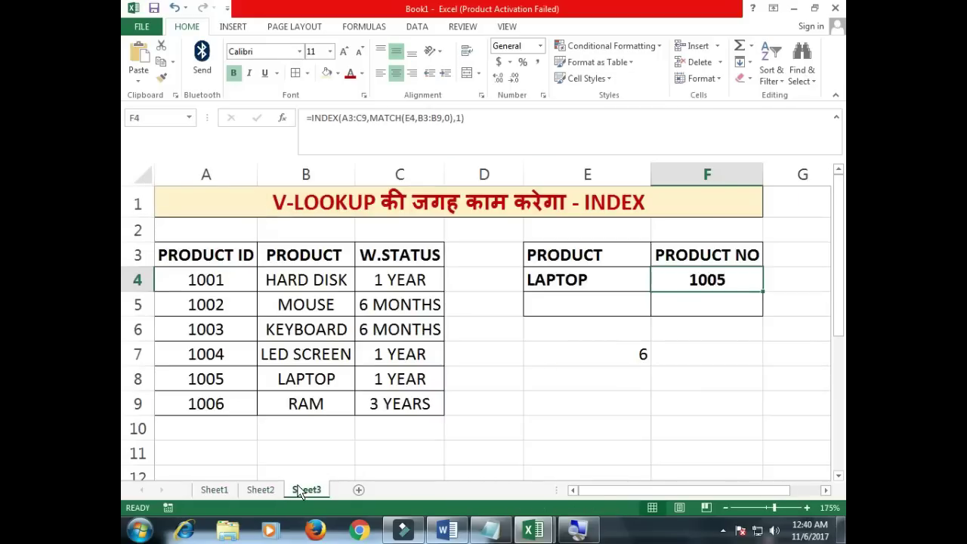